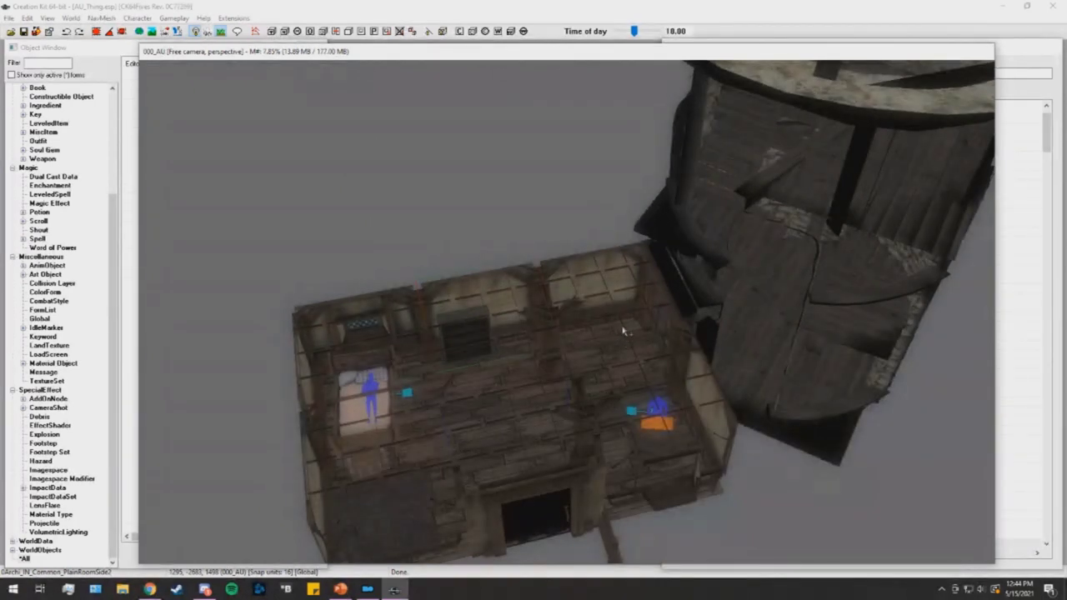
- Switch to PowerPoint and highlight the first two main ideas on the planning slide, ending with "Alchemical explosion, aftermath"
{"action": "middle_click_drag", "start_coordinate": [710, 311], "coordinate": [702, 335]}
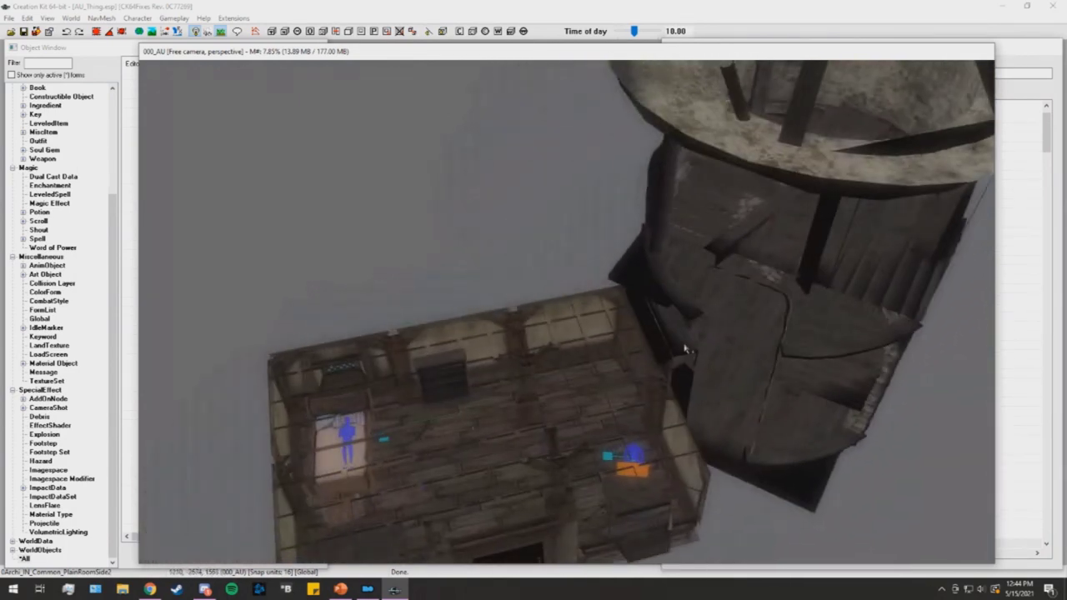
{"action": "left_click", "coordinate": [340, 589]}
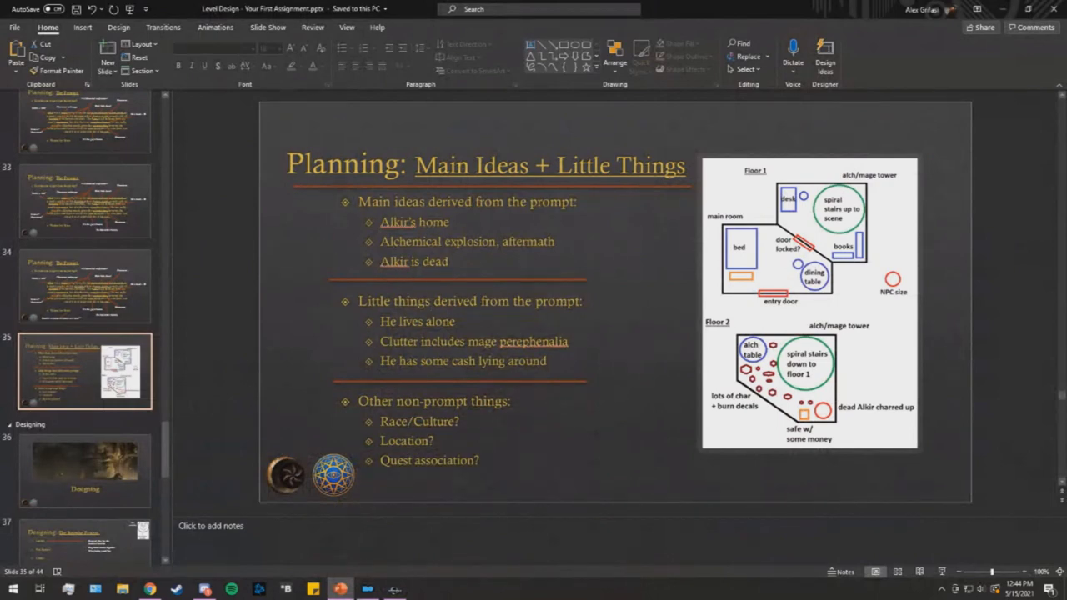
{"action": "left_click_drag", "start_coordinate": [380, 223], "coordinate": [451, 223]}
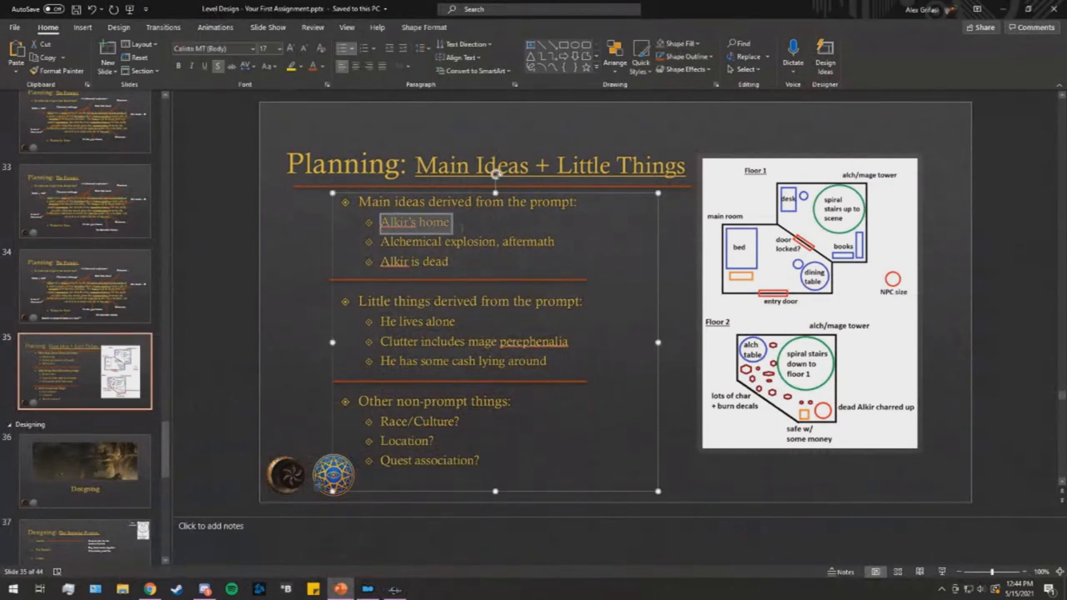
{"action": "left_click_drag", "start_coordinate": [381, 243], "coordinate": [546, 245]}
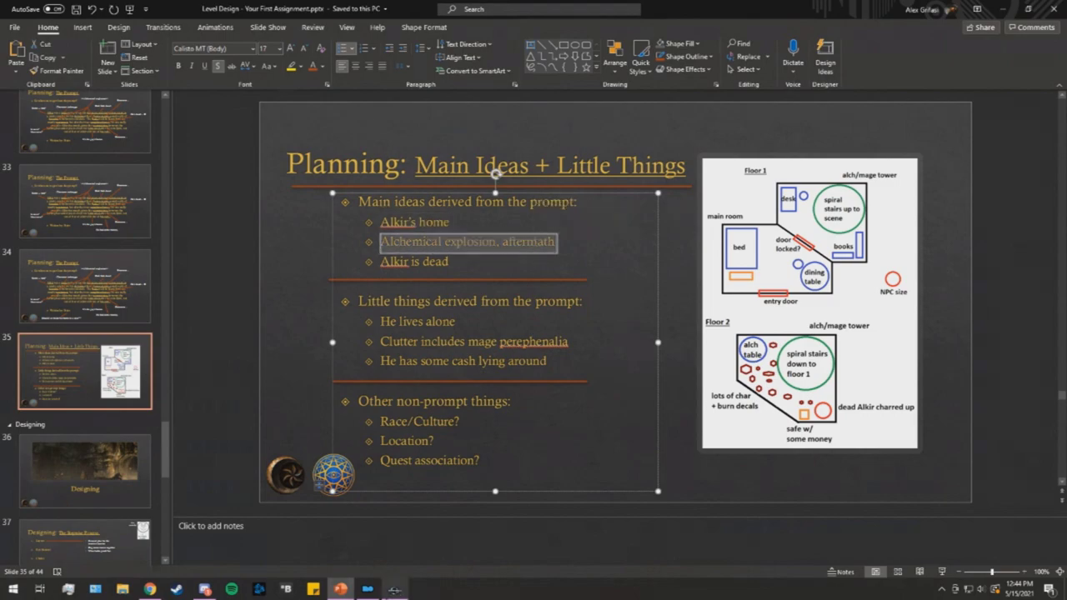
- Switch to Creation Kit and examine the main room with the bed and the adjoining tower
{"action": "left_click", "coordinate": [395, 590]}
{"action": "left_click", "coordinate": [356, 449]}
{"action": "key", "text": "f"}
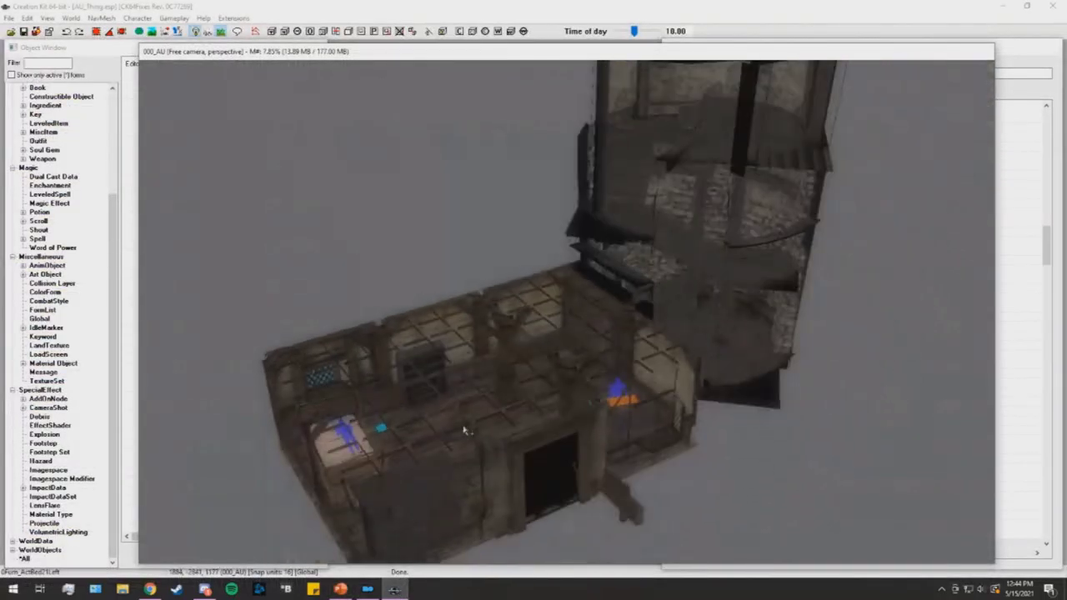
{"action": "scroll", "coordinate": [468, 426], "scroll_direction": "down", "scroll_amount": 4}
{"action": "middle_click_drag", "start_coordinate": [469, 426], "coordinate": [600, 411], "text": "shift"}
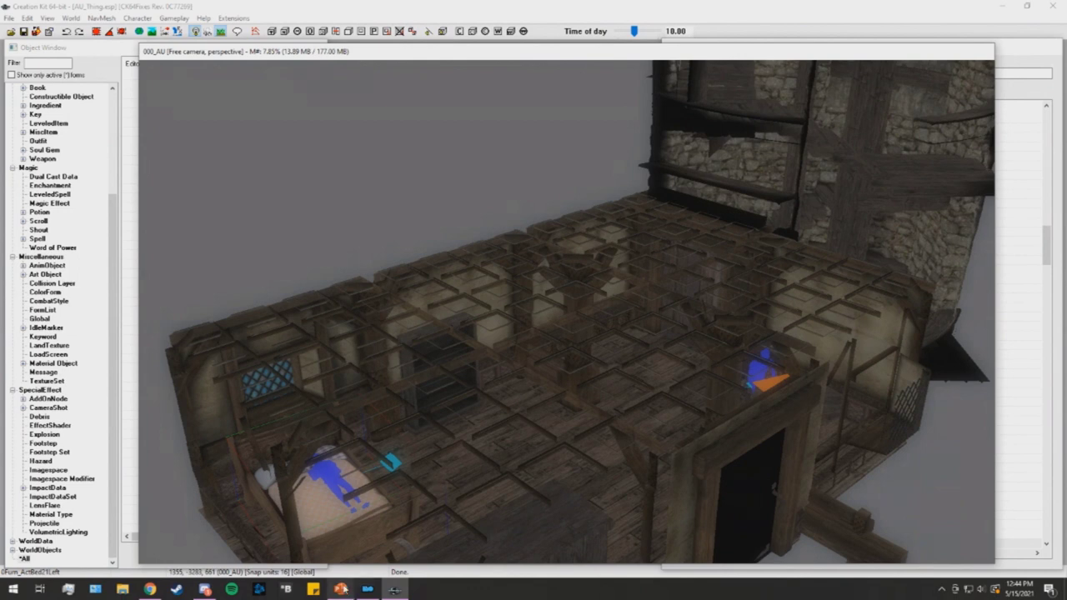
{"action": "mouse_move", "coordinate": [344, 589]}
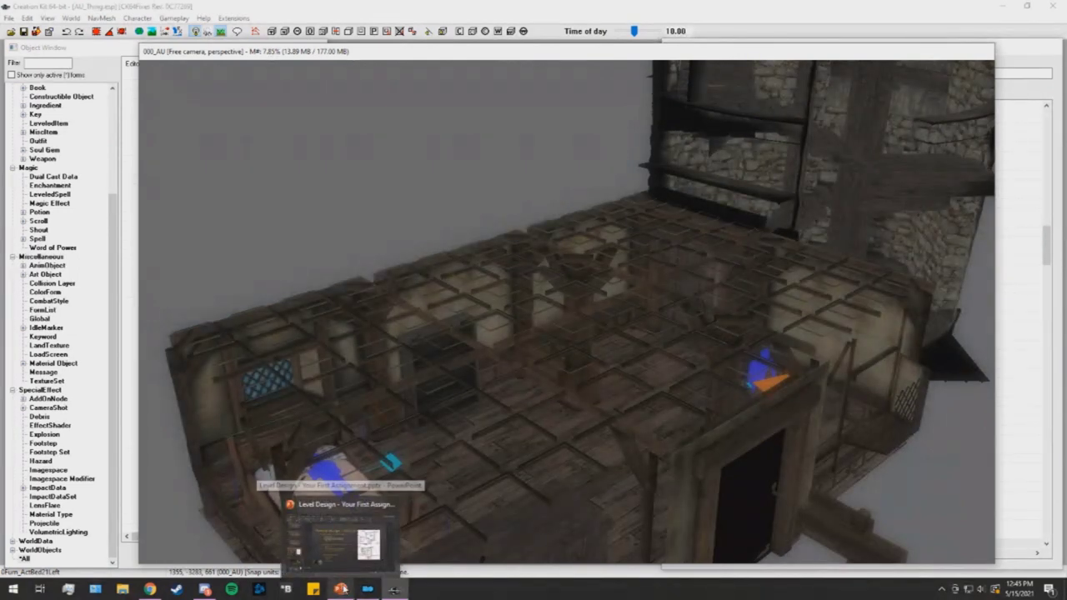
- Switch to PowerPoint and highlight the third main idea, about the home's owner being dead
{"action": "left_click", "coordinate": [340, 589]}
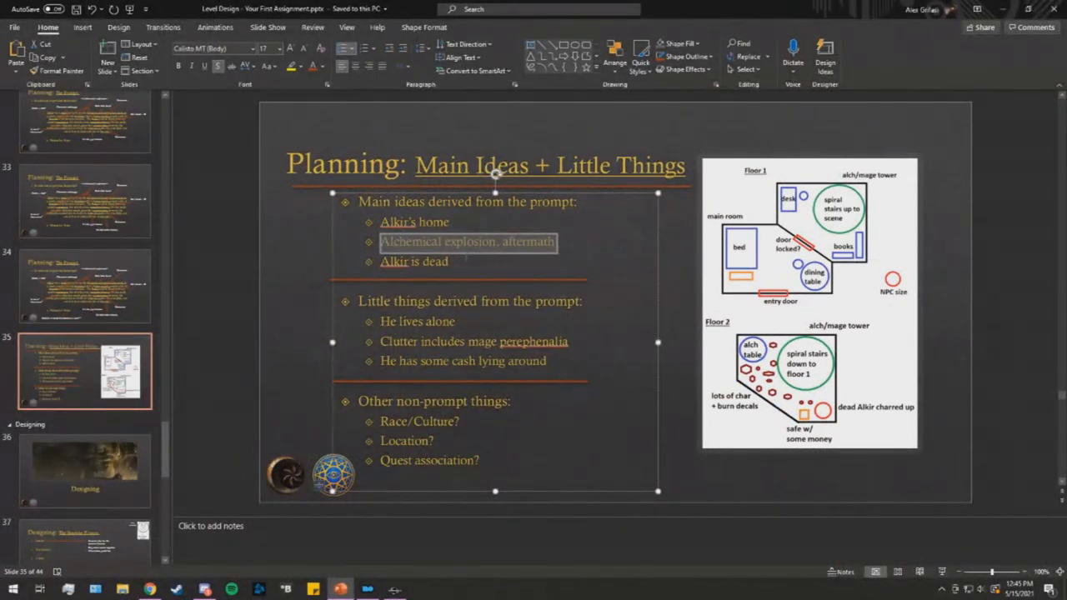
{"action": "left_click_drag", "start_coordinate": [457, 262], "coordinate": [395, 248]}
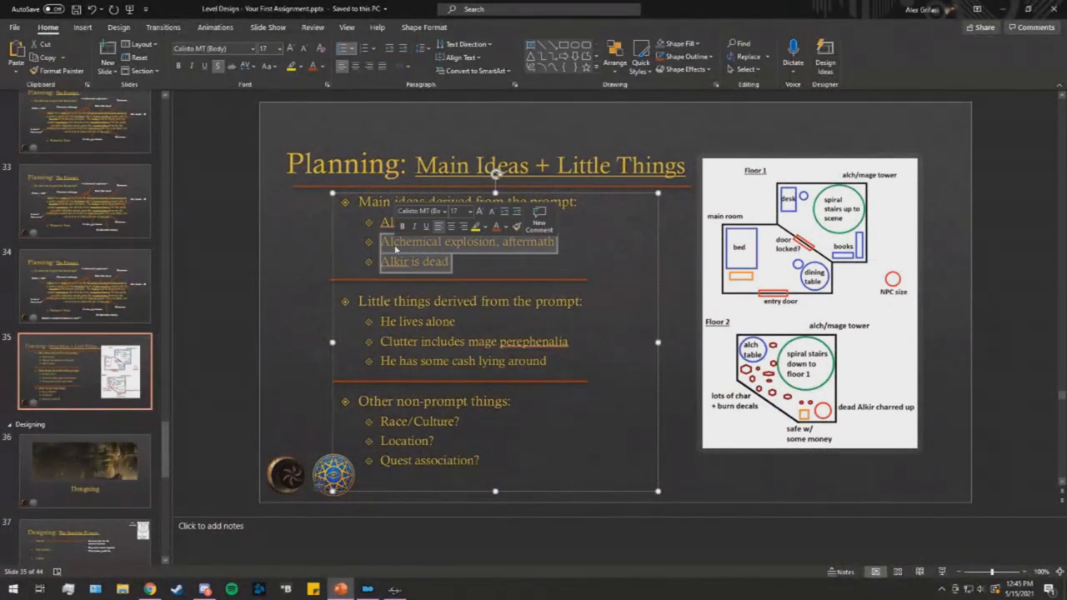
{"action": "left_click", "coordinate": [439, 260]}
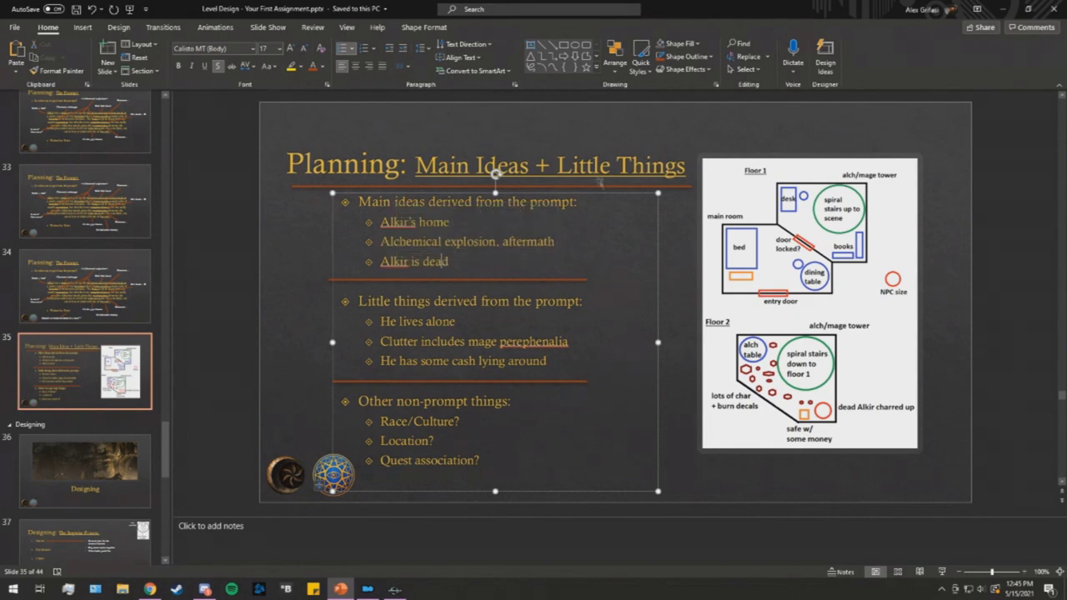
- Return to Creation Kit and filter the object list for "nalit" while viewing the tower's upper floor
{"action": "left_click", "coordinate": [1005, 6]}
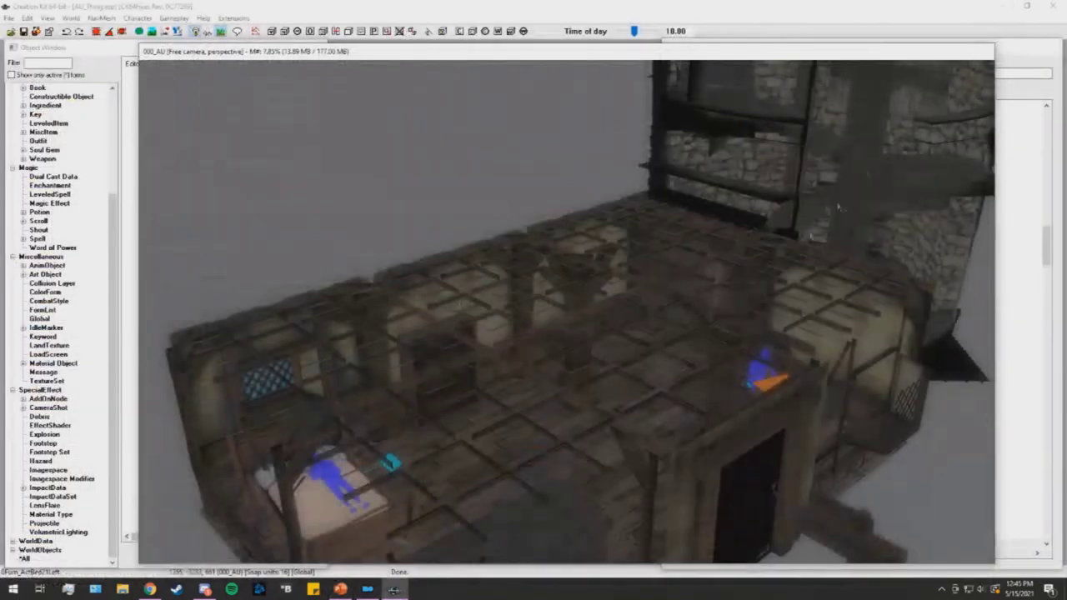
{"action": "middle_click_drag", "start_coordinate": [721, 319], "coordinate": [428, 417]}
{"action": "scroll", "coordinate": [778, 295], "scroll_direction": "down", "scroll_amount": 3}
{"action": "scroll", "coordinate": [659, 303], "scroll_direction": "up", "scroll_amount": 8}
{"action": "scroll", "coordinate": [667, 269], "scroll_direction": "down", "scroll_amount": 6}
{"action": "scroll", "coordinate": [618, 369], "scroll_direction": "up", "scroll_amount": 5}
{"action": "scroll", "coordinate": [455, 386], "scroll_direction": "down", "scroll_amount": 6}
{"action": "left_click", "coordinate": [69, 63]}
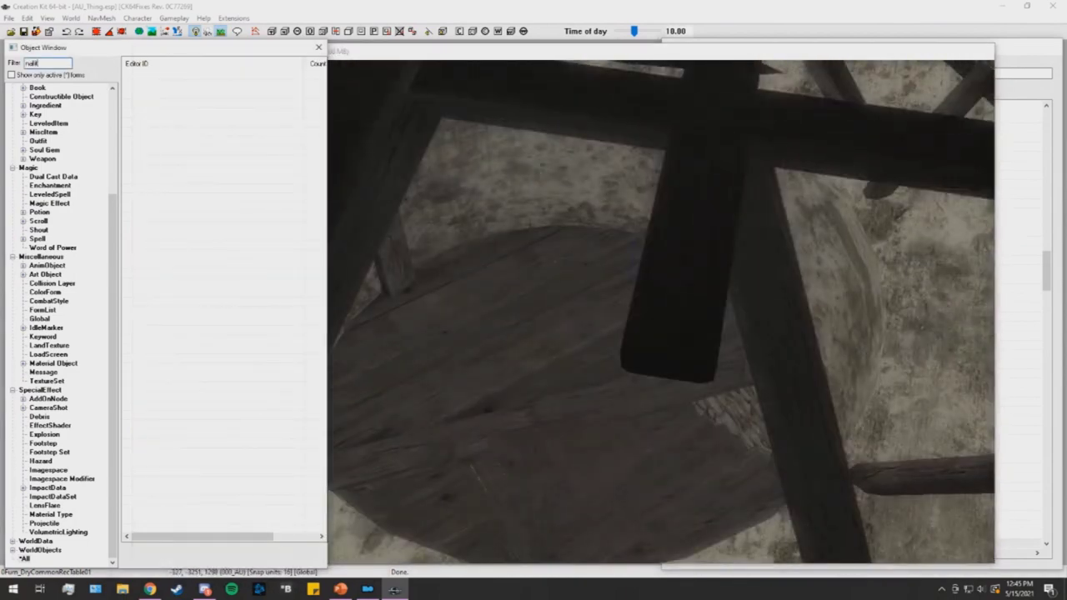
- Place the dead Ashlander NPC from the filtered list on the wooden floor at the top of the tower
{"action": "left_click_drag", "start_coordinate": [518, 344], "coordinate": [520, 254]}
{"action": "key", "text": "c"}
{"action": "mouse_move", "coordinate": [519, 254]}
{"action": "middle_mouse_down"}
{"action": "mouse_move", "coordinate": [481, 205]}
{"action": "mouse_move", "coordinate": [498, 239]}
{"action": "mouse_move", "coordinate": [527, 247]}
{"action": "middle_mouse_up"}
{"action": "scroll", "coordinate": [500, 215], "scroll_direction": "down", "scroll_amount": 3}
{"action": "double_click", "coordinate": [559, 247]}
{"action": "left_click", "coordinate": [503, 423]}
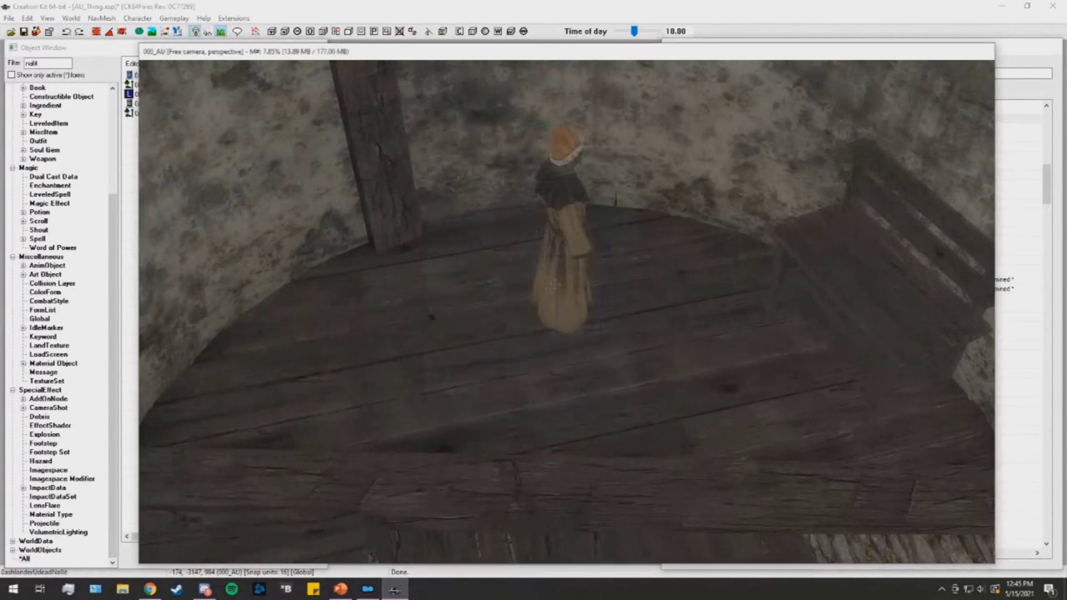
- Run the Havok simulation so the NPC's body collapses, and move it to the floor near the wooden post
{"action": "left_click", "coordinate": [165, 32]}
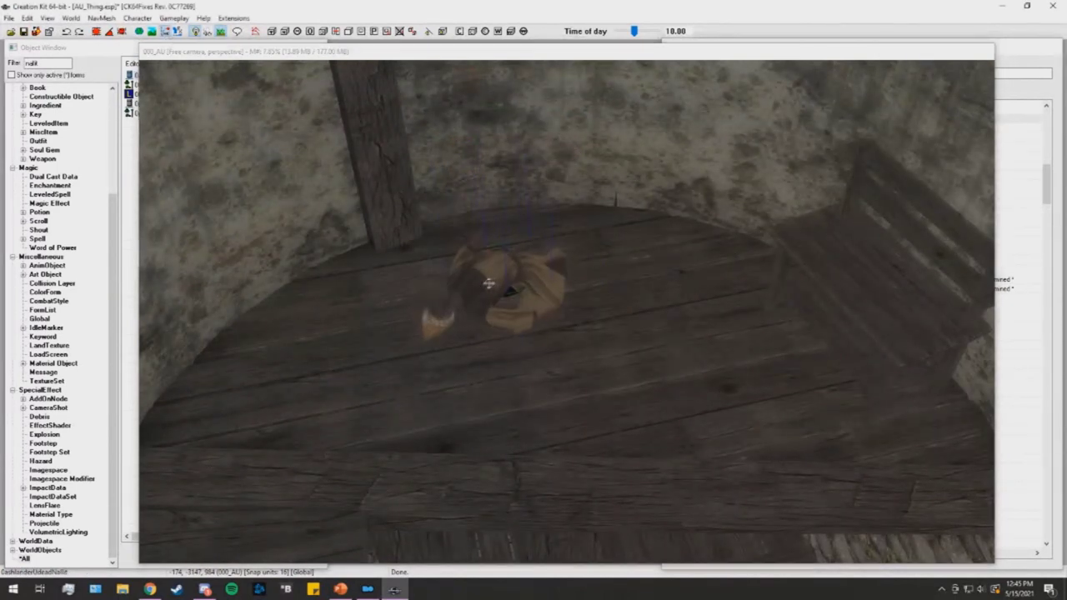
{"action": "left_click", "coordinate": [353, 290]}
{"action": "left_click_drag", "start_coordinate": [353, 290], "coordinate": [338, 324]}
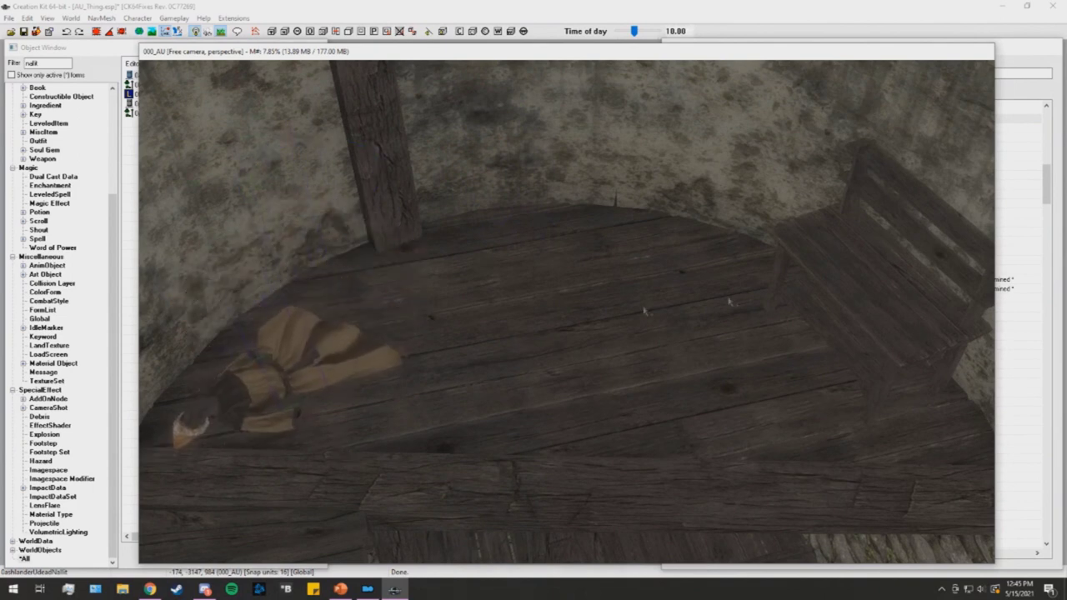
{"action": "left_click", "coordinate": [845, 275]}
{"action": "scroll", "coordinate": [794, 313], "scroll_direction": "down", "scroll_amount": 1}
{"action": "middle_click_drag", "start_coordinate": [805, 287], "coordinate": [809, 288], "text": "shift"}
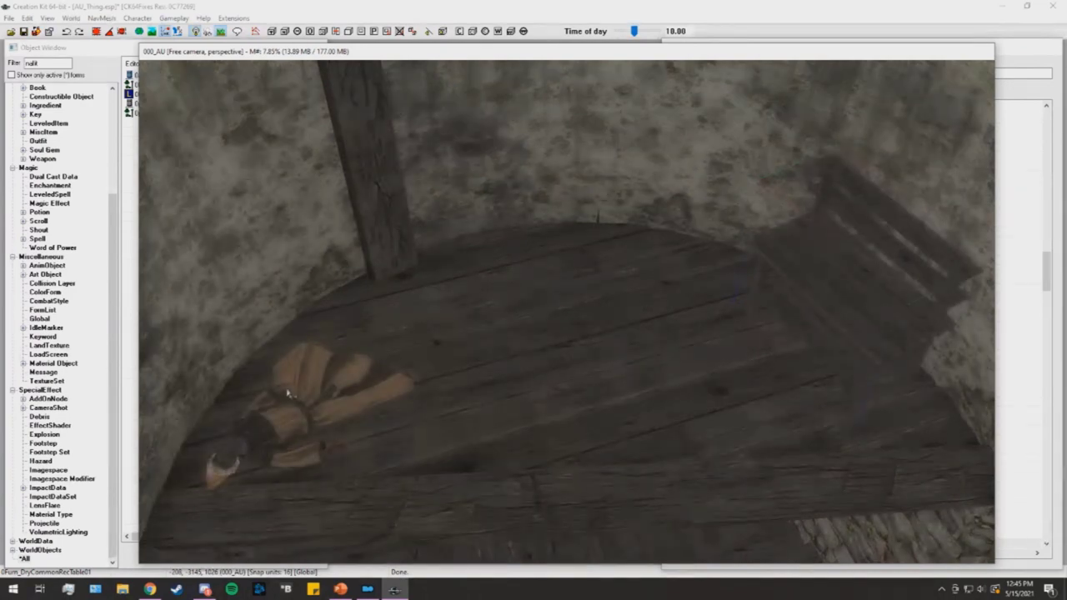
- Switch to PowerPoint and highlight the "Alchemical explosion, aftermath" idea on the planning slide
{"action": "left_click", "coordinate": [300, 419]}
{"action": "middle_click_drag", "start_coordinate": [300, 418], "coordinate": [531, 416], "text": "shift"}
{"action": "scroll", "coordinate": [386, 372], "scroll_direction": "down", "scroll_amount": 5}
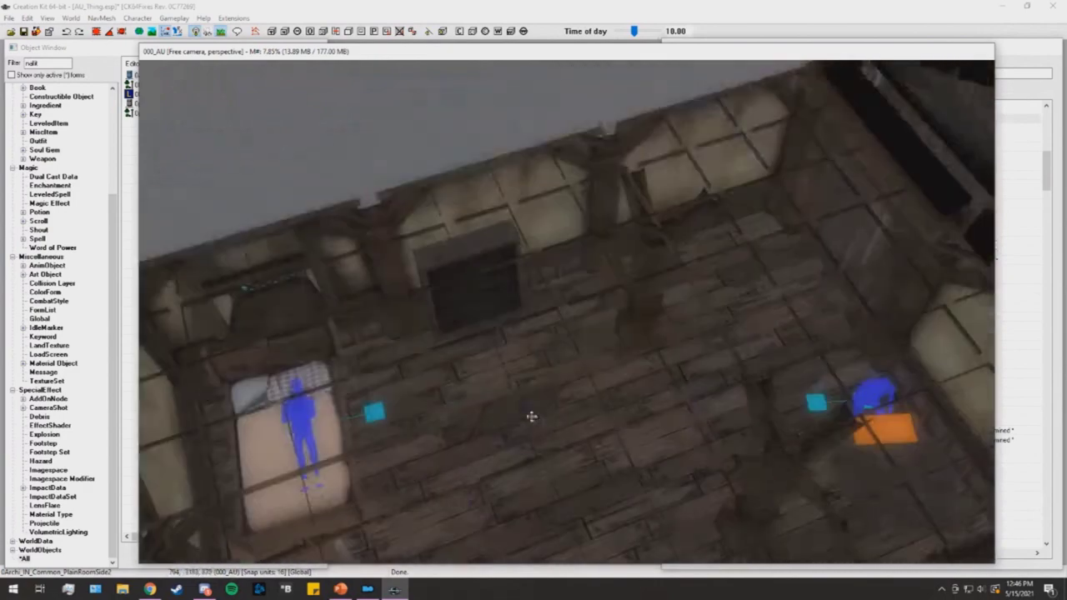
{"action": "left_click", "coordinate": [340, 589]}
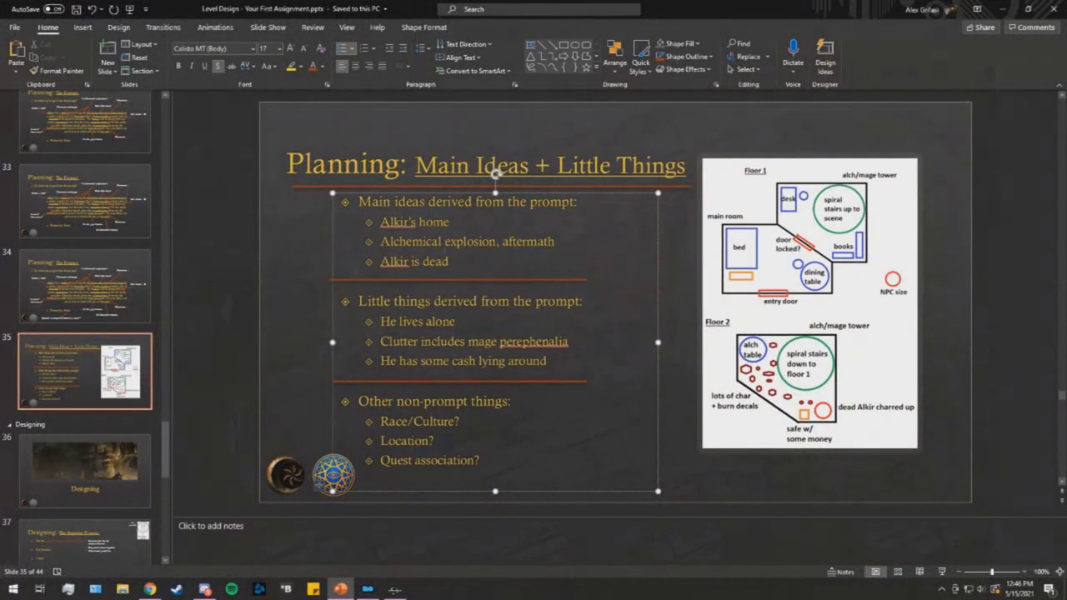
{"action": "left_click_drag", "start_coordinate": [381, 241], "coordinate": [557, 242]}
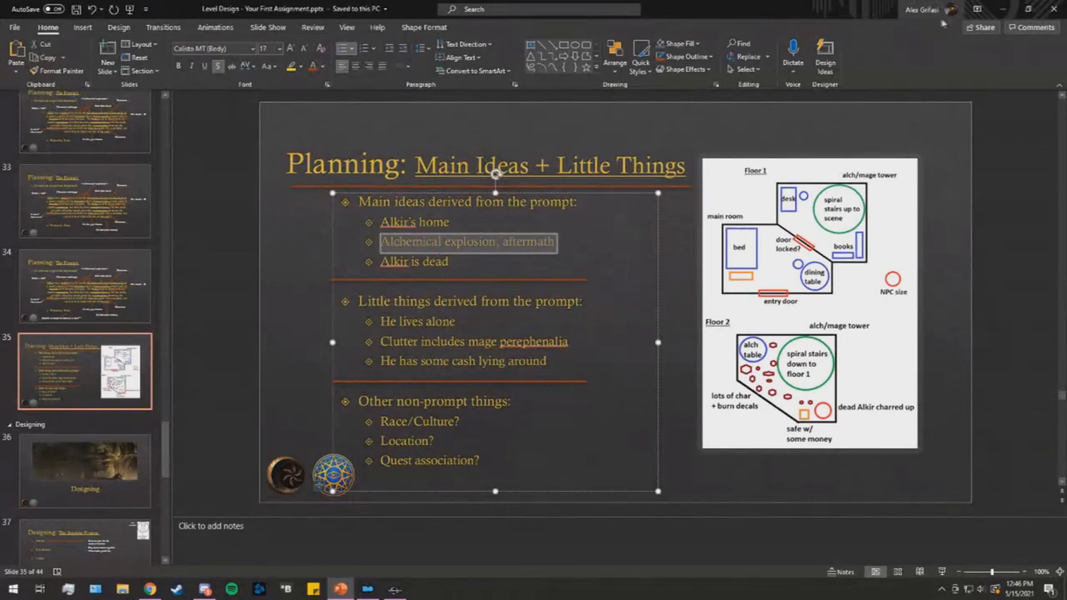
- Return to Creation Kit and examine the collapsed body and the surrounding tower floor from several angles
{"action": "left_click", "coordinate": [1003, 7]}
{"action": "scroll", "coordinate": [731, 250], "scroll_direction": "down", "scroll_amount": 5}
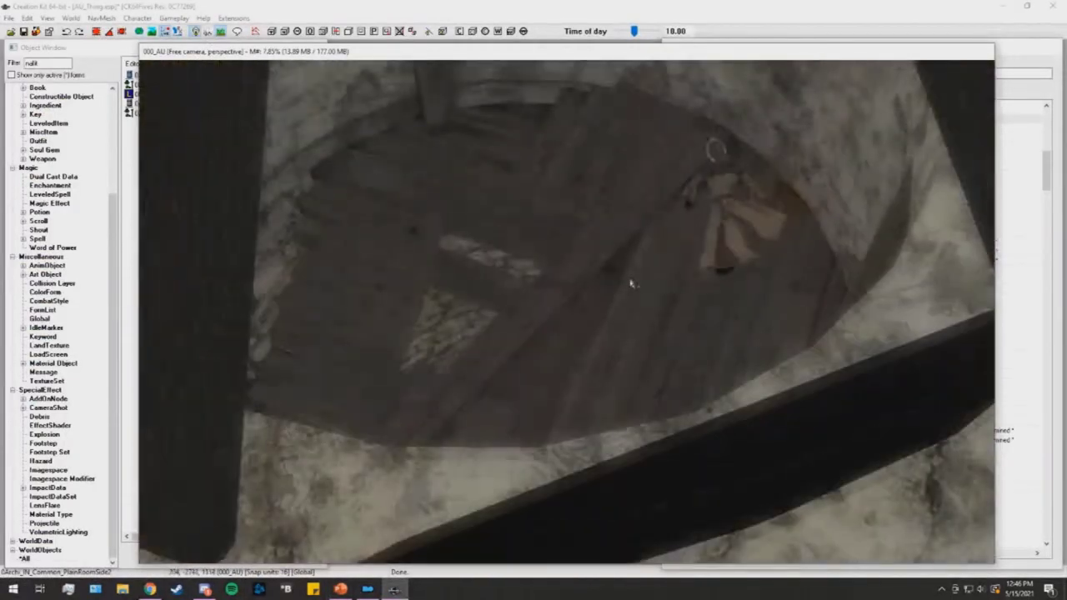
{"action": "scroll", "coordinate": [631, 284], "scroll_direction": "down", "scroll_amount": 1}
{"action": "left_click", "coordinate": [688, 286]}
{"action": "key", "text": "shift+f"}
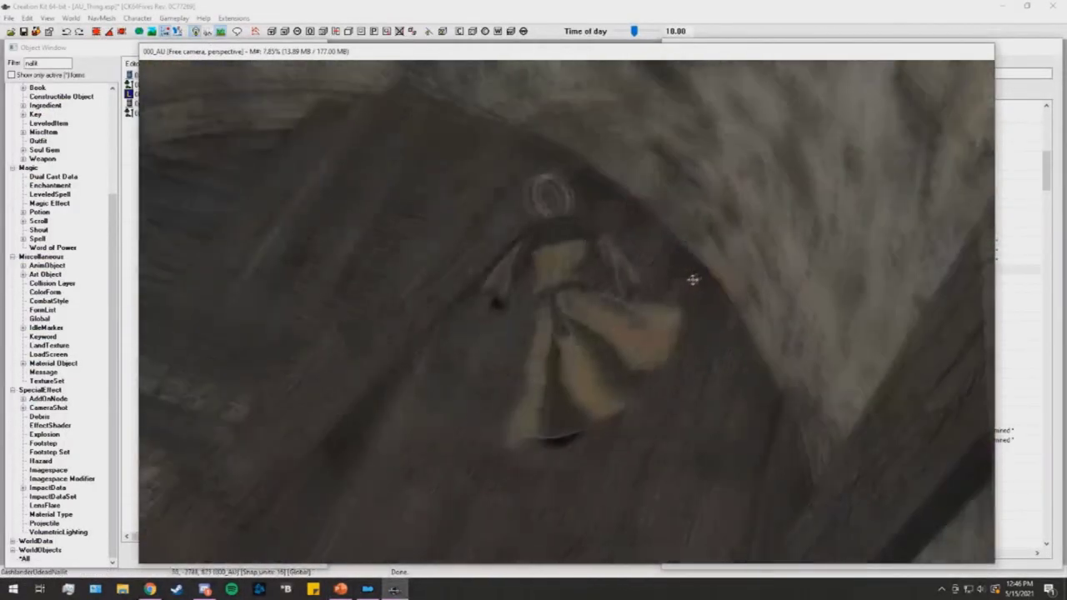
{"action": "middle_click_drag", "start_coordinate": [691, 281], "coordinate": [843, 245], "text": "shift"}
{"action": "scroll", "coordinate": [821, 262], "scroll_direction": "down", "scroll_amount": 5}
{"action": "scroll", "coordinate": [822, 262], "scroll_direction": "up", "scroll_amount": 10}
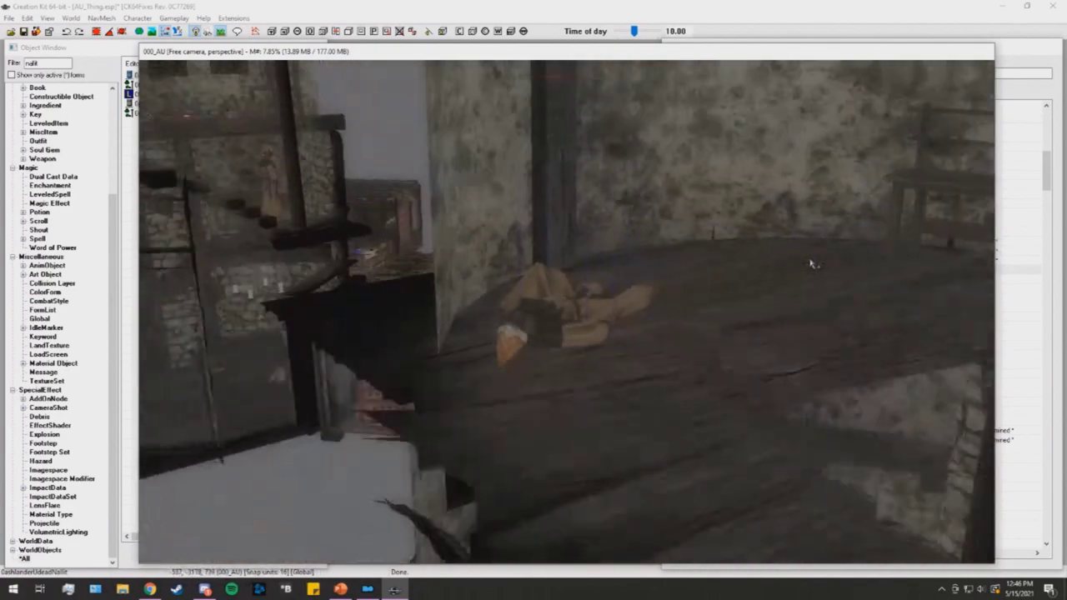
{"action": "scroll", "coordinate": [792, 281], "scroll_direction": "up", "scroll_amount": 5}
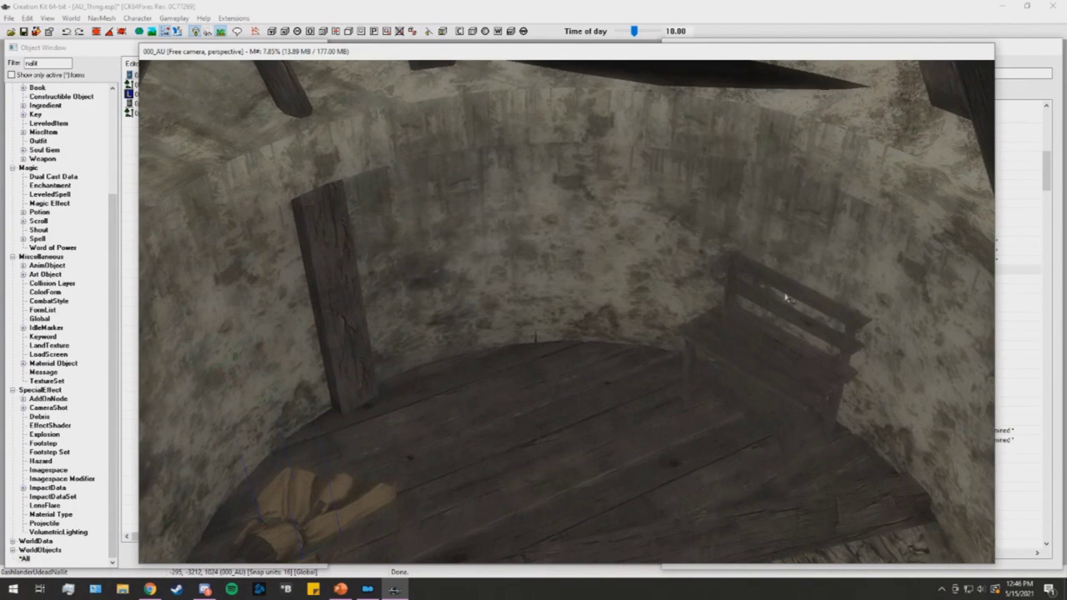
- Filter the object list for "flame" and browse down to the flame burn decals
{"action": "left_click", "coordinate": [758, 335]}
{"action": "scroll", "coordinate": [757, 331], "scroll_direction": "down", "scroll_amount": 2}
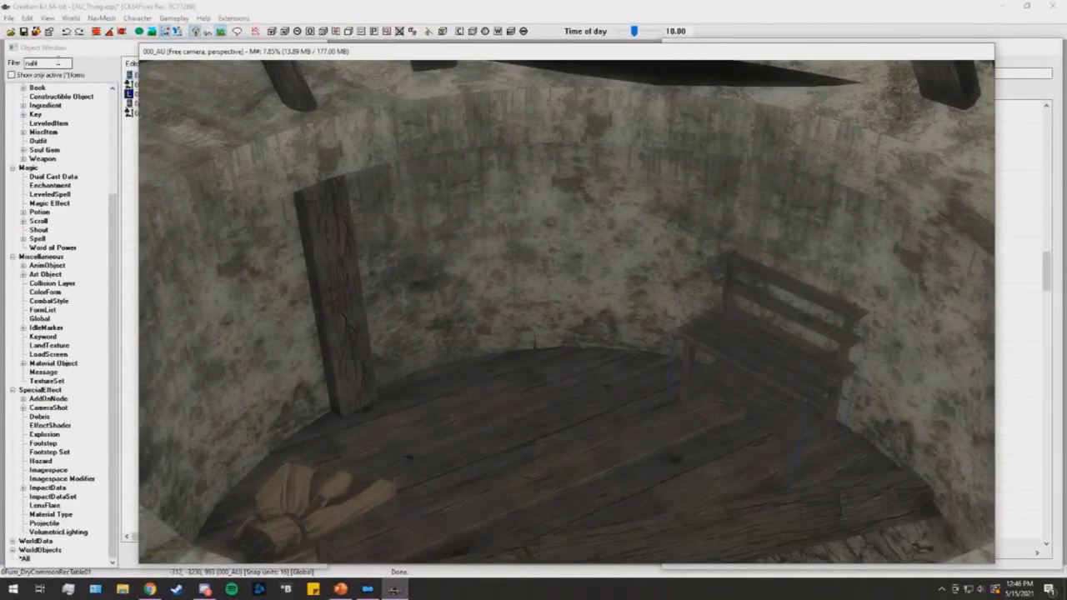
{"action": "double_click", "coordinate": [58, 63]}
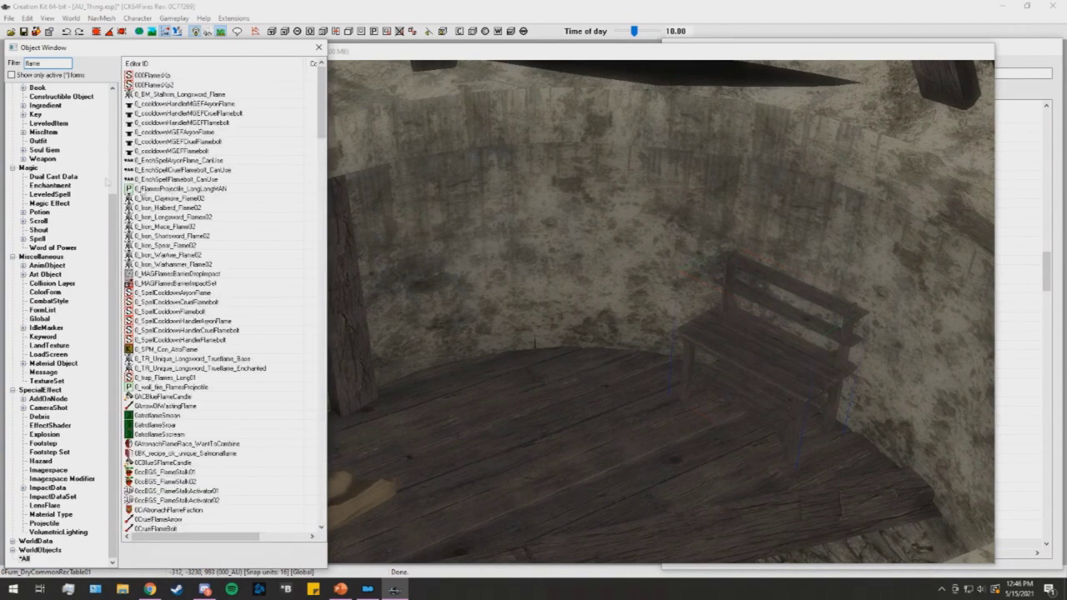
{"action": "left_click_drag", "start_coordinate": [313, 131], "coordinate": [298, 364]}
- Filter the 000_AU cell's objects for "flame" and narrow the object list filter to "flameburn"
{"action": "left_click", "coordinate": [1030, 42]}
{"action": "left_click", "coordinate": [991, 76]}
{"action": "type", "text": "flame"}
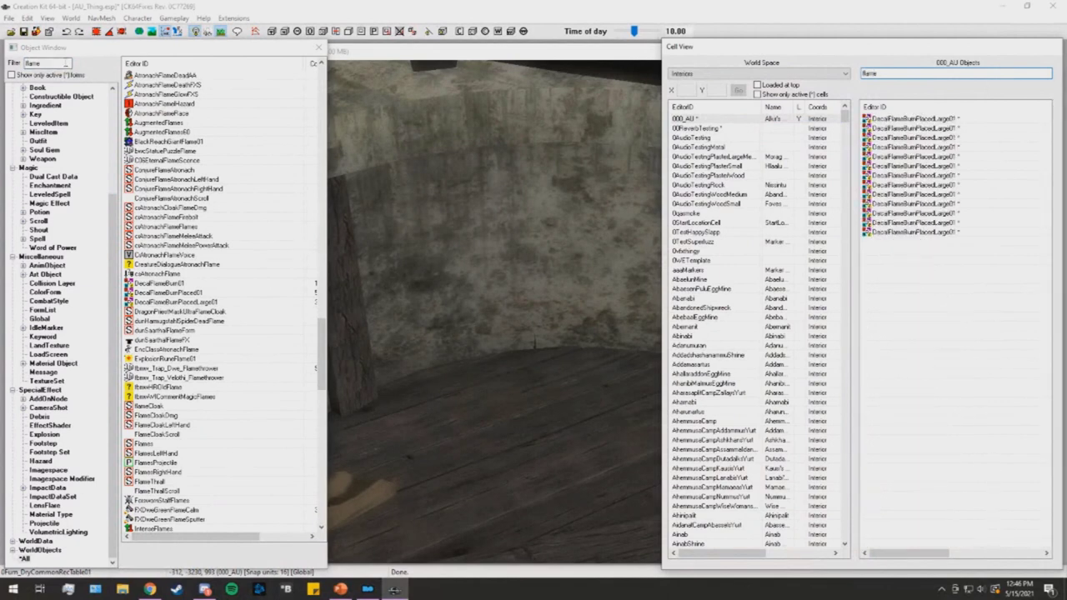
{"action": "left_click", "coordinate": [65, 62]}
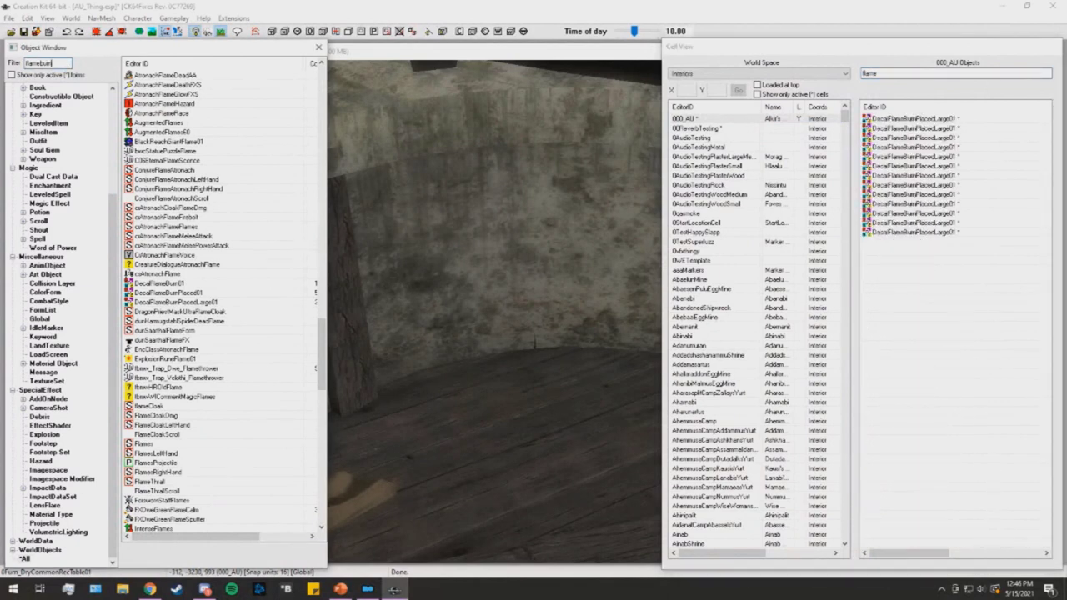
{"action": "left_click", "coordinate": [369, 51]}
{"action": "left_click", "coordinate": [100, 51]}
- Examine the bench and the wall and floor around it on the tower's upper floor
{"action": "left_click", "coordinate": [734, 330]}
{"action": "scroll", "coordinate": [741, 317], "scroll_direction": "down", "scroll_amount": 4}
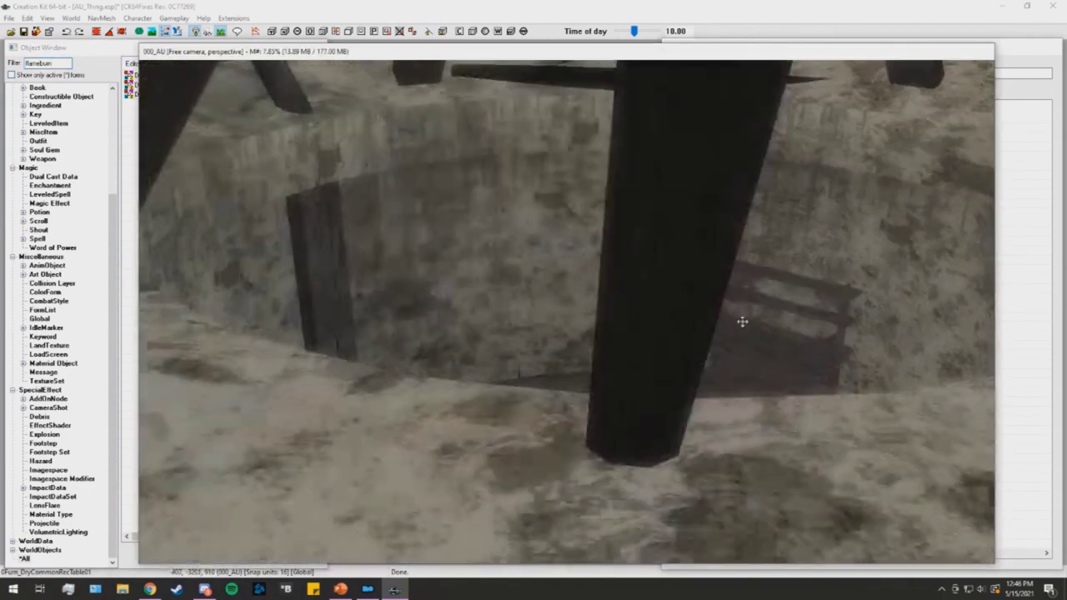
{"action": "scroll", "coordinate": [764, 326], "scroll_direction": "up", "scroll_amount": 5}
{"action": "scroll", "coordinate": [753, 333], "scroll_direction": "down", "scroll_amount": 4}
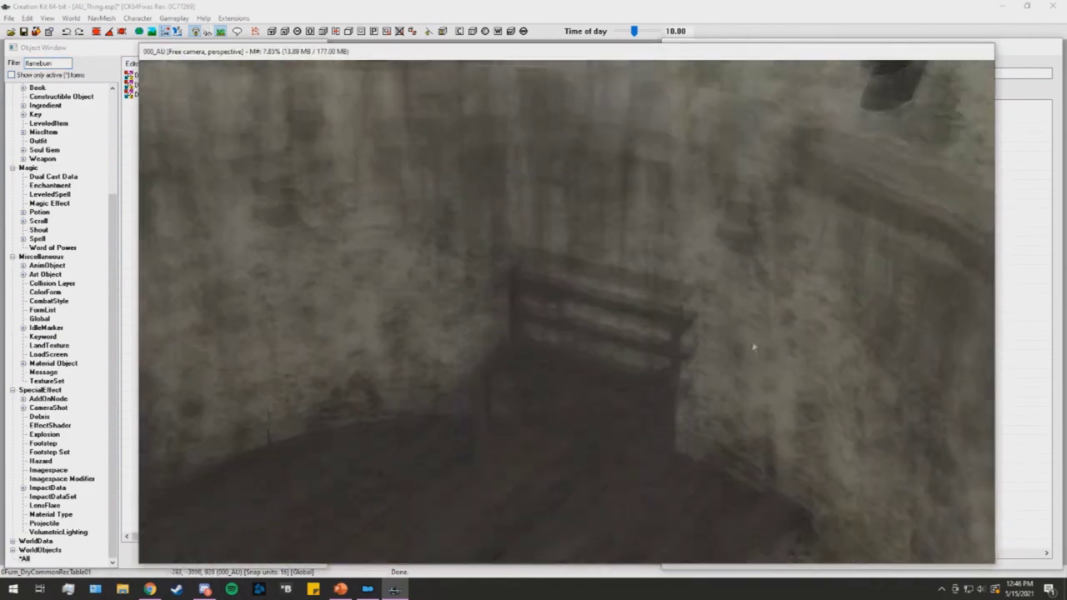
{"action": "scroll", "coordinate": [753, 347], "scroll_direction": "up", "scroll_amount": 4}
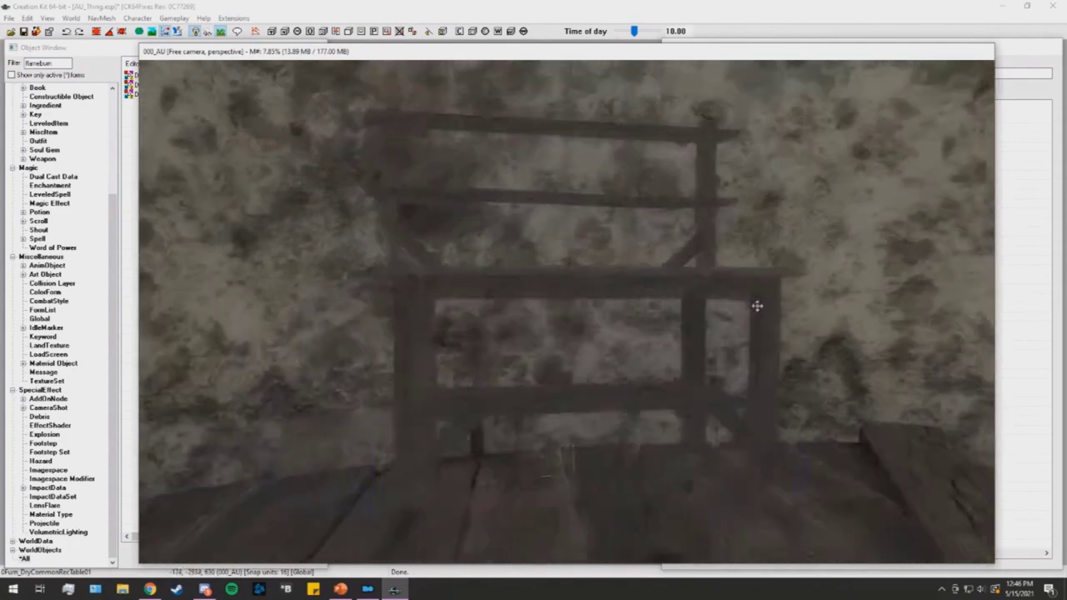
{"action": "scroll", "coordinate": [753, 307], "scroll_direction": "down", "scroll_amount": 4}
{"action": "middle_click_drag", "start_coordinate": [724, 341], "coordinate": [723, 343], "text": "shift"}
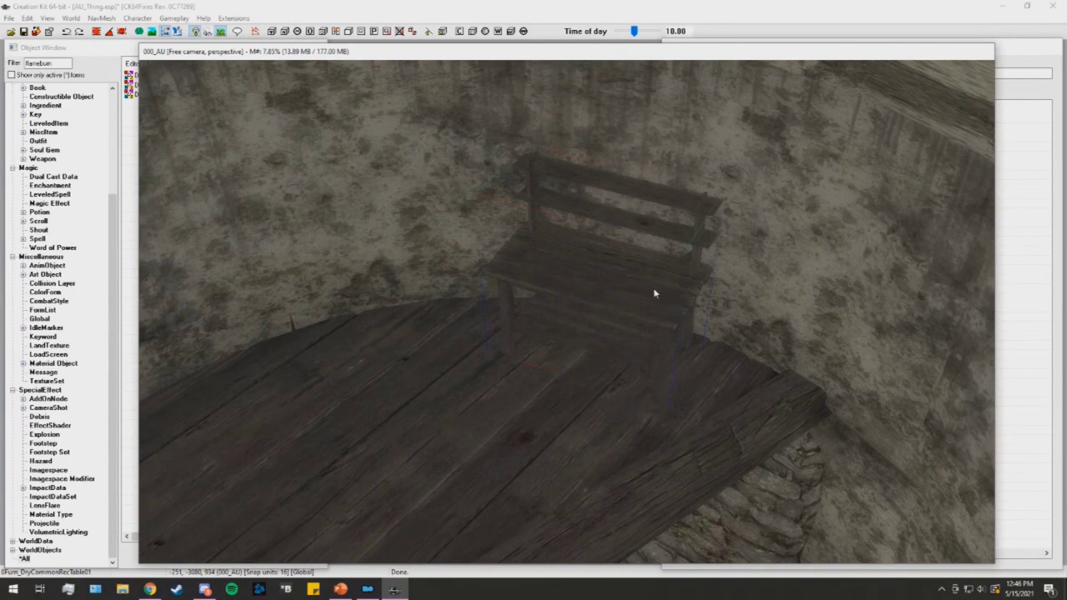
{"action": "scroll", "coordinate": [655, 283], "scroll_direction": "down", "scroll_amount": 3}
- Filter the objects for "crate" and place 0Prop_DryCrateMediumBroken01 on the floor beside the bench
{"action": "left_click", "coordinate": [55, 70]}
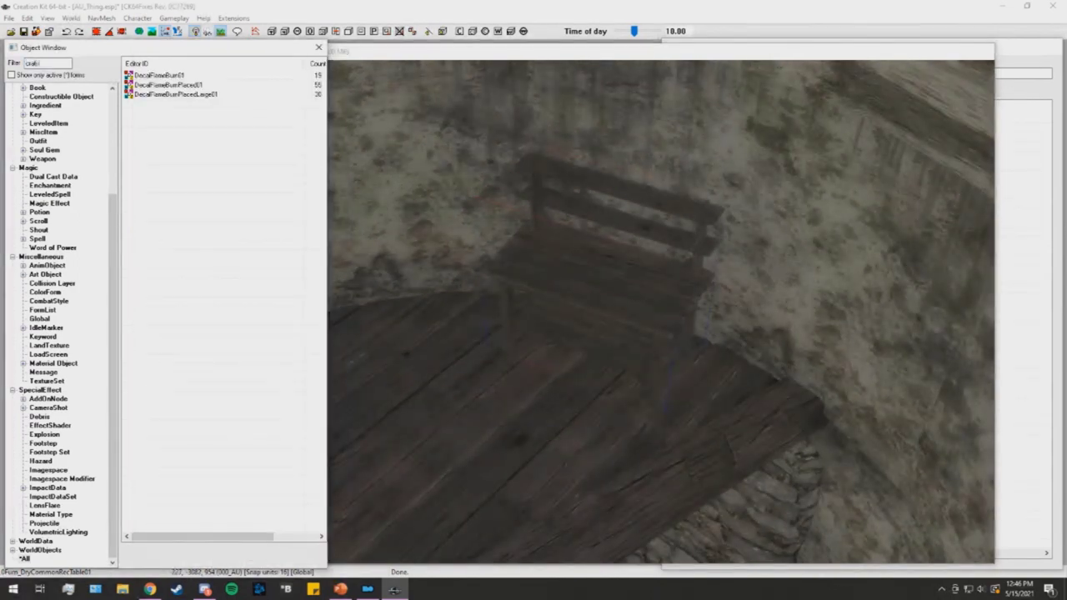
{"action": "left_click_drag", "start_coordinate": [322, 97], "coordinate": [313, 397]}
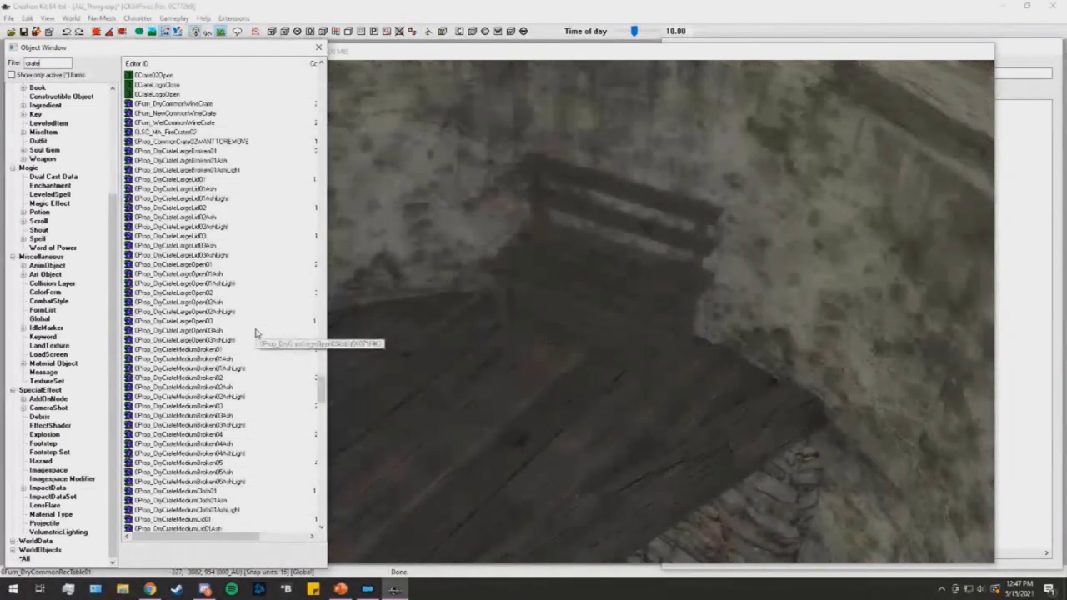
{"action": "left_click_drag", "start_coordinate": [440, 358], "coordinate": [376, 333]}
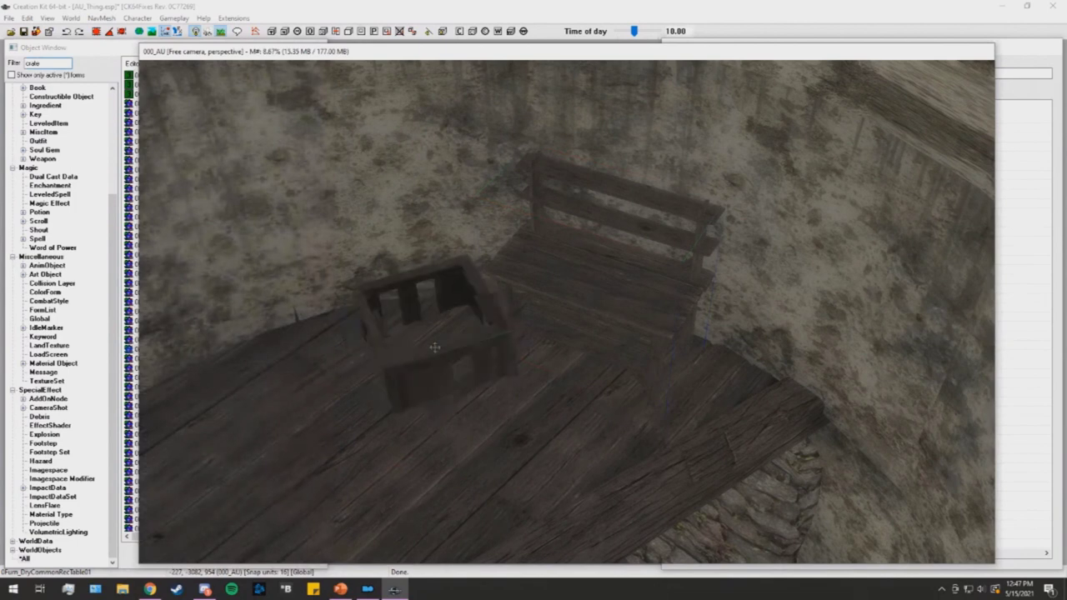
{"action": "mouse_move", "coordinate": [358, 293]}
{"action": "left_mouse_down"}
{"action": "mouse_move", "coordinate": [384, 291]}
{"action": "mouse_move", "coordinate": [370, 308]}
{"action": "left_mouse_up"}
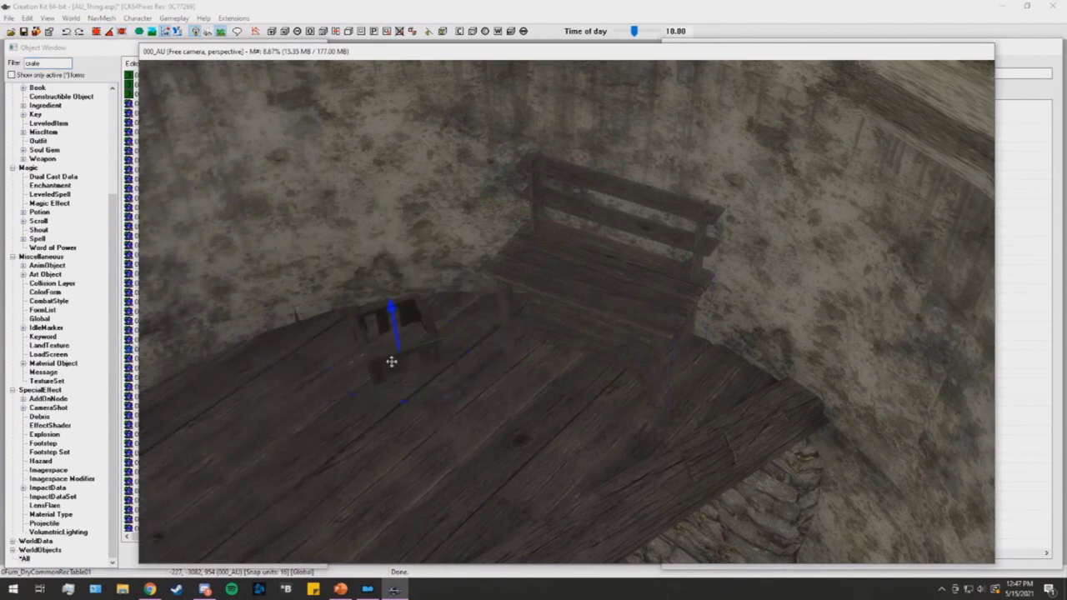
{"action": "left_click_drag", "start_coordinate": [391, 361], "coordinate": [387, 334]}
- Filter the objects for "books" and place the HearthFire, TheWarriorsCharge, TheHorrorofCastleXyr and ResponsetoBerosSpeech skill books on the floor by the crate
{"action": "left_click", "coordinate": [101, 50]}
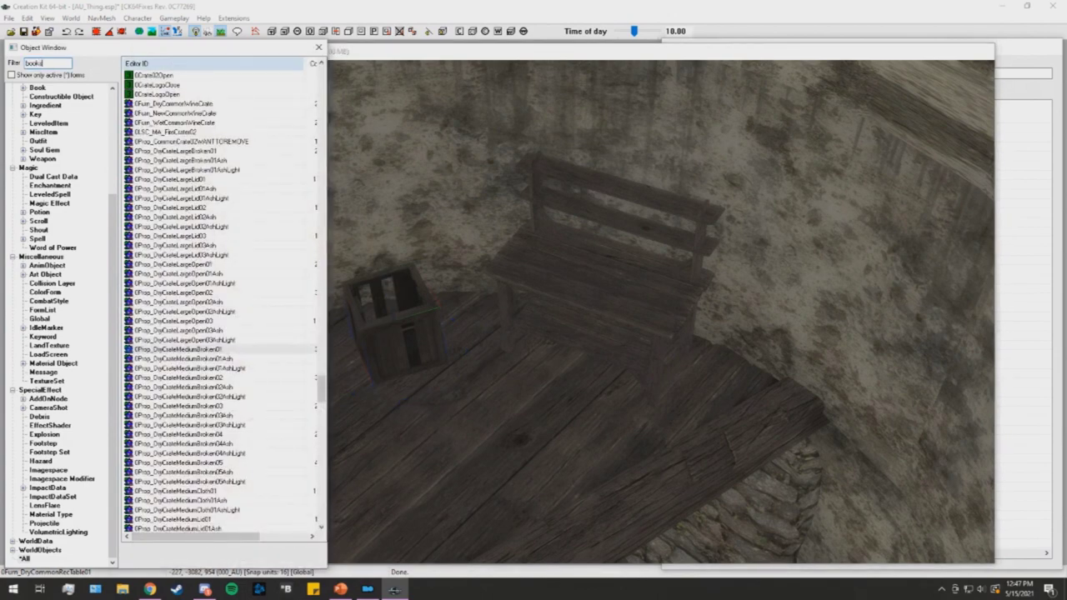
{"action": "type", "text": "s"}
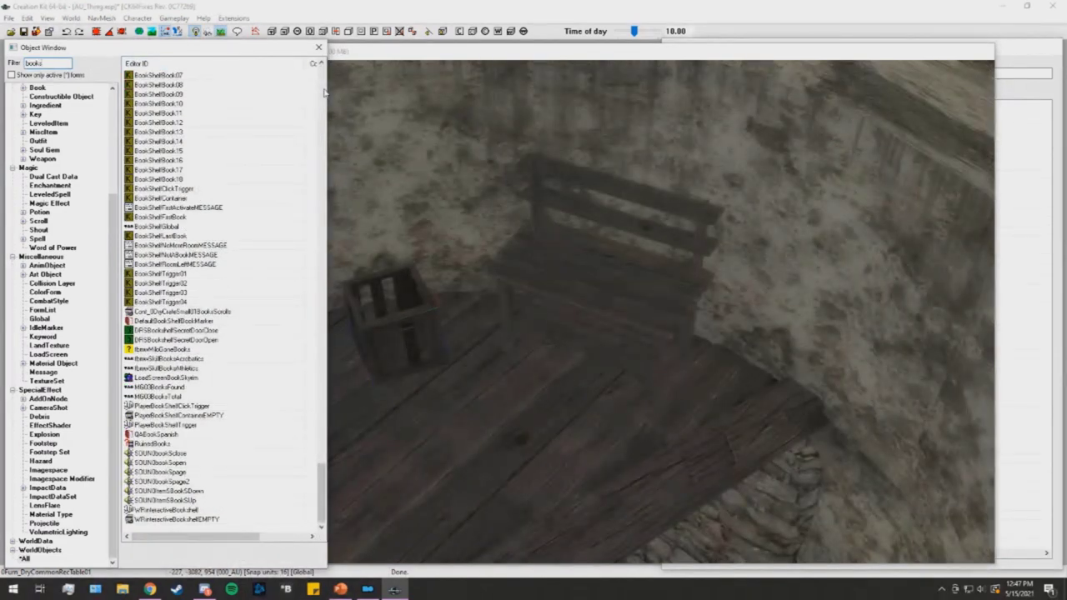
{"action": "left_click_drag", "start_coordinate": [322, 484], "coordinate": [322, 200]}
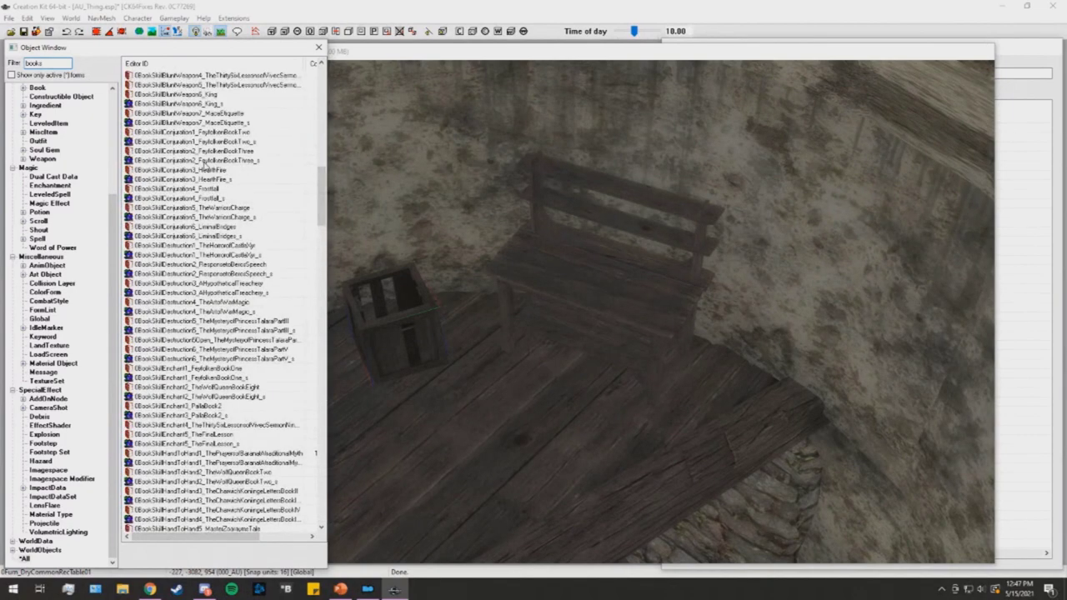
{"action": "left_click", "coordinate": [193, 169]}
{"action": "left_click", "coordinate": [200, 208], "text": "ctrl"}
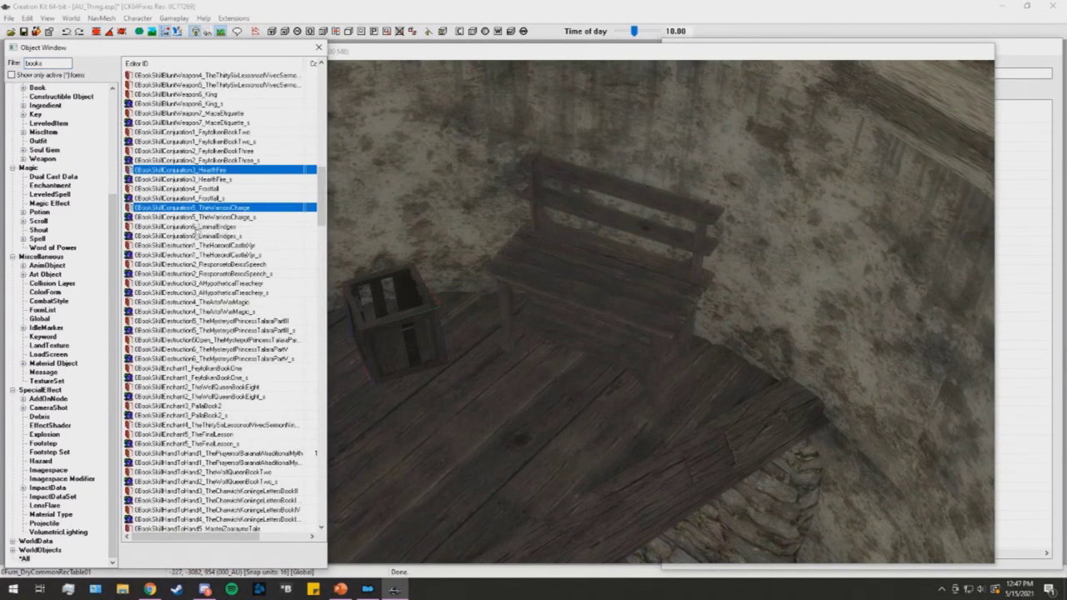
{"action": "left_click", "coordinate": [203, 245], "text": "ctrl"}
{"action": "left_click", "coordinate": [190, 265], "text": "ctrl"}
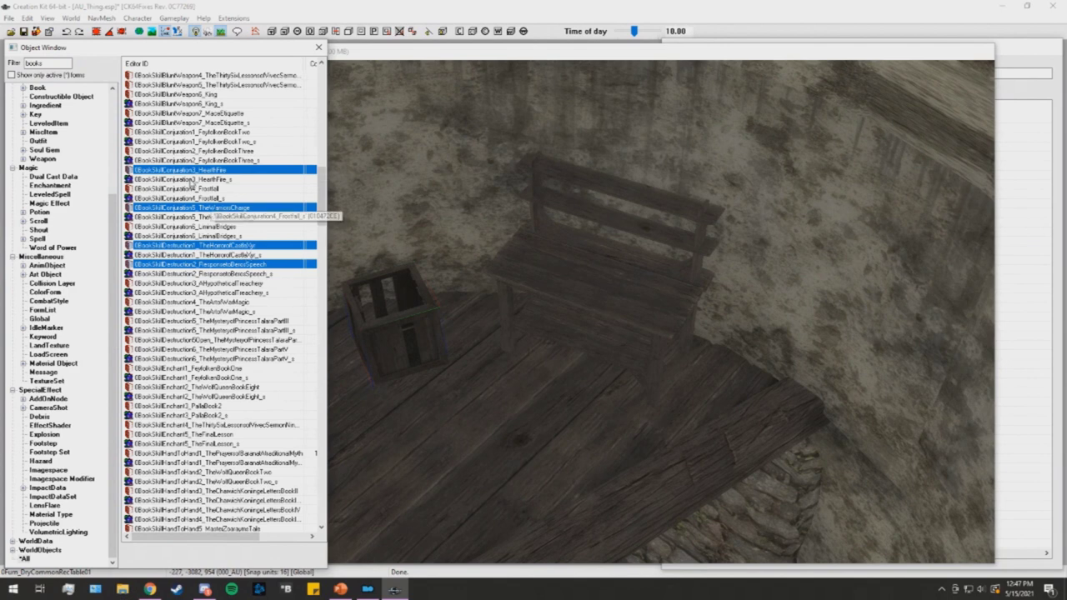
{"action": "left_click_drag", "start_coordinate": [531, 304], "coordinate": [482, 412]}
{"action": "left_click_drag", "start_coordinate": [406, 365], "coordinate": [407, 366]}
- Scatter the four stacked books across the floor around the crate, turning them and dropping them onto the boards
{"action": "left_click", "coordinate": [473, 405]}
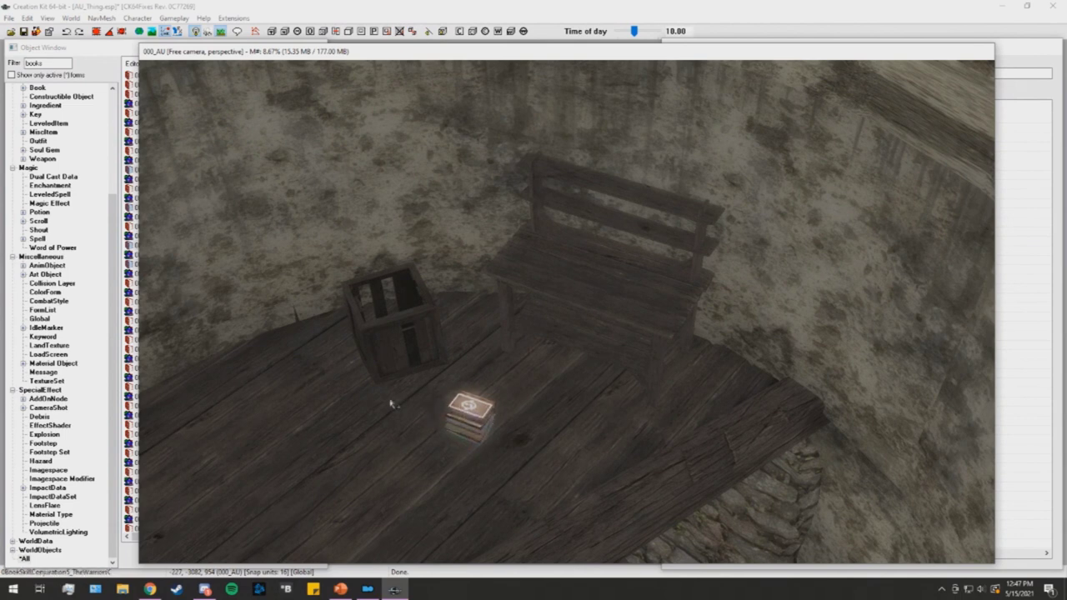
{"action": "left_click_drag", "start_coordinate": [472, 412], "coordinate": [305, 337]}
{"action": "key", "text": "f"}
{"action": "left_click", "coordinate": [472, 404]}
{"action": "left_click_drag", "start_coordinate": [471, 416], "coordinate": [609, 373]}
{"action": "key", "text": "f"}
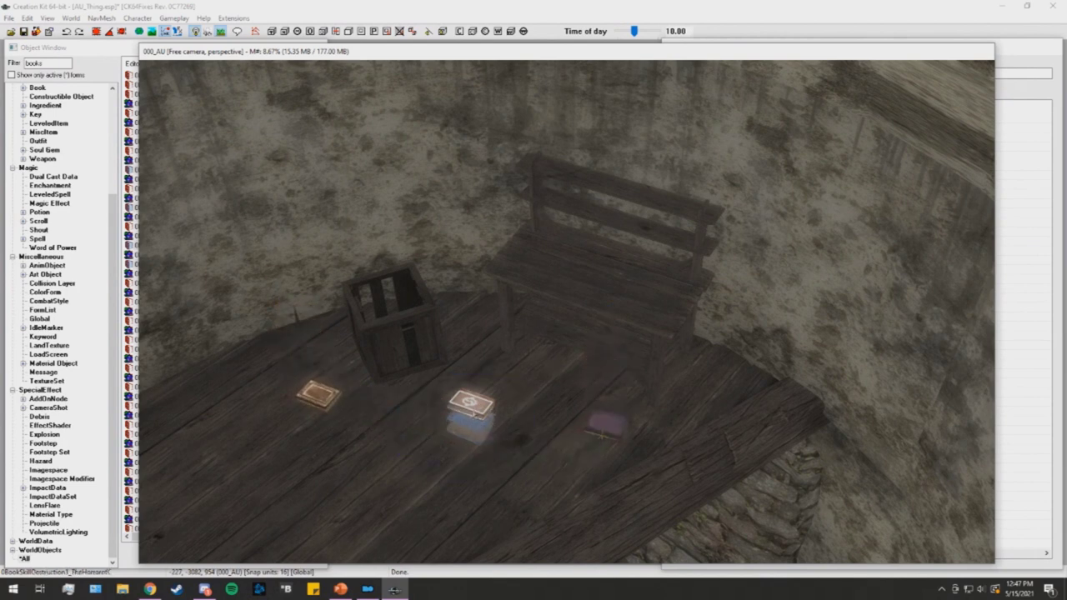
{"action": "right_click_drag", "start_coordinate": [473, 410], "coordinate": [496, 408]}
{"action": "left_click_drag", "start_coordinate": [474, 429], "coordinate": [315, 446]}
{"action": "key", "text": "f"}
{"action": "middle_click_drag", "start_coordinate": [319, 423], "coordinate": [498, 432], "text": "shift"}
- Filter for "flameburn", place DecalFlameBurnPlacedLarge01 between the crate and bench, and put a rotated duplicate by the wall near the wooden post
{"action": "double_click", "coordinate": [65, 65]}
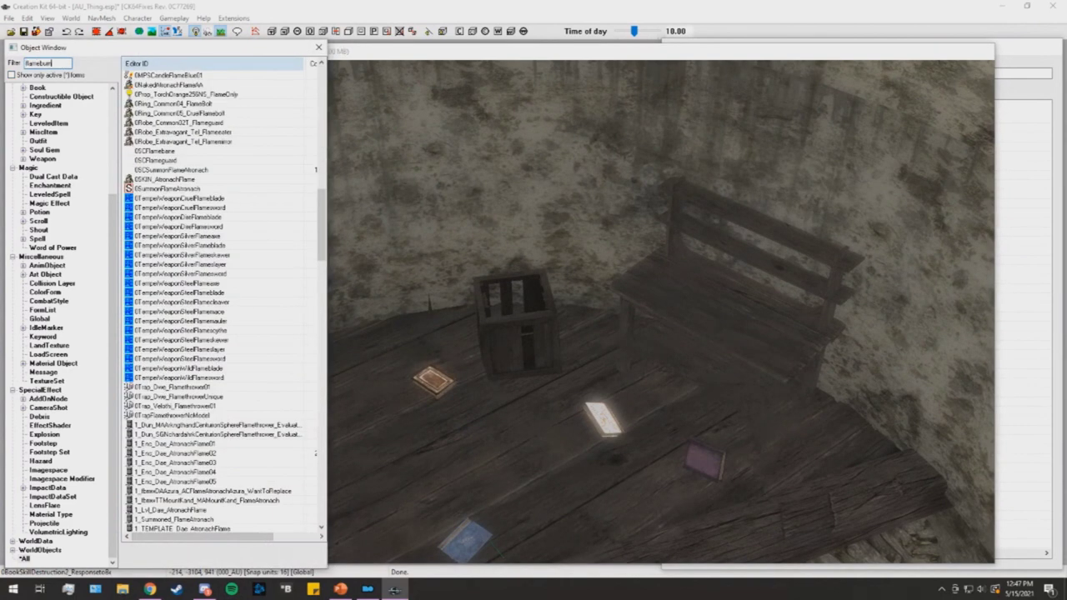
{"action": "left_click_drag", "start_coordinate": [175, 95], "coordinate": [592, 319]}
{"action": "right_click_drag", "start_coordinate": [592, 319], "coordinate": [601, 321]}
{"action": "key", "text": "c"}
{"action": "left_click", "coordinate": [603, 326]}
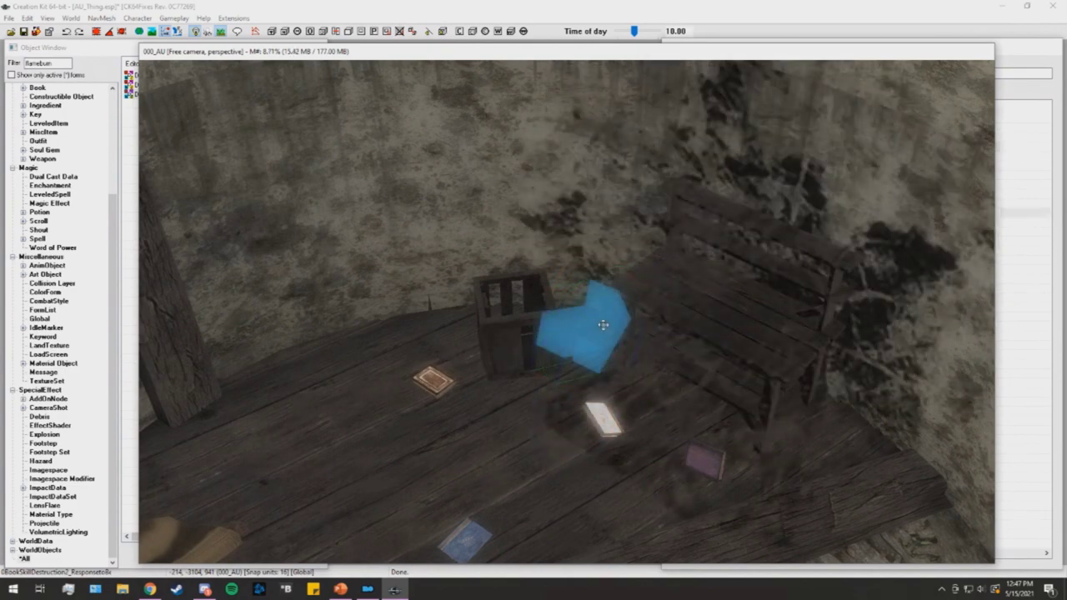
{"action": "key", "text": "ctrl+d"}
{"action": "left_click_drag", "start_coordinate": [603, 325], "coordinate": [389, 271]}
{"action": "right_click_drag", "start_coordinate": [390, 272], "coordinate": [388, 265]}
{"action": "key", "text": "x"}
- Filter the objects for "firesalt" and place 0ING_FireSalts on the floor between the scattered books and the body
{"action": "left_click", "coordinate": [57, 64]}
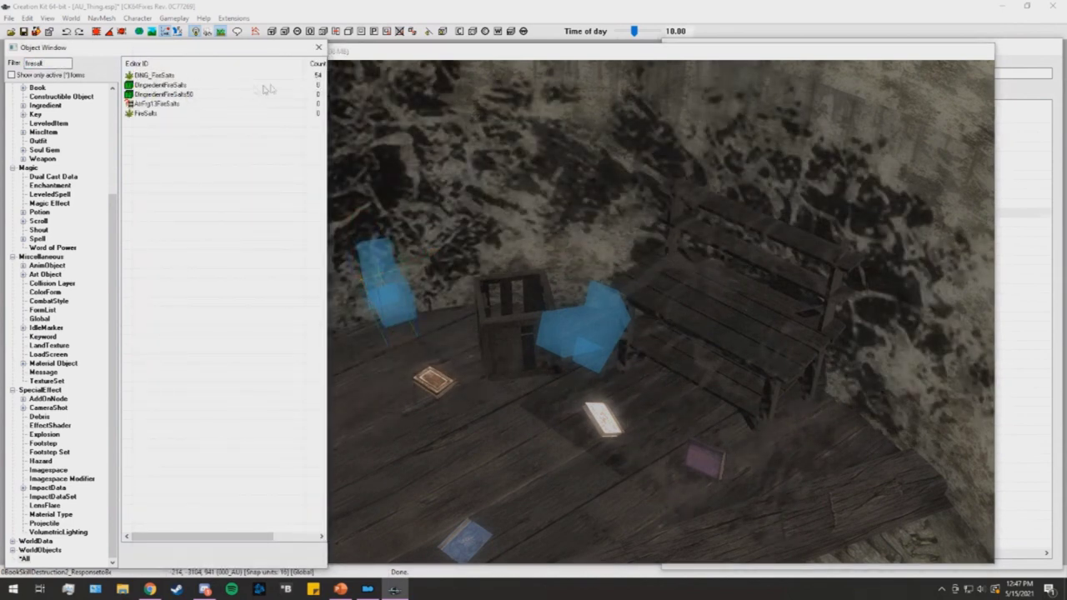
{"action": "left_click_drag", "start_coordinate": [168, 77], "coordinate": [457, 363]}
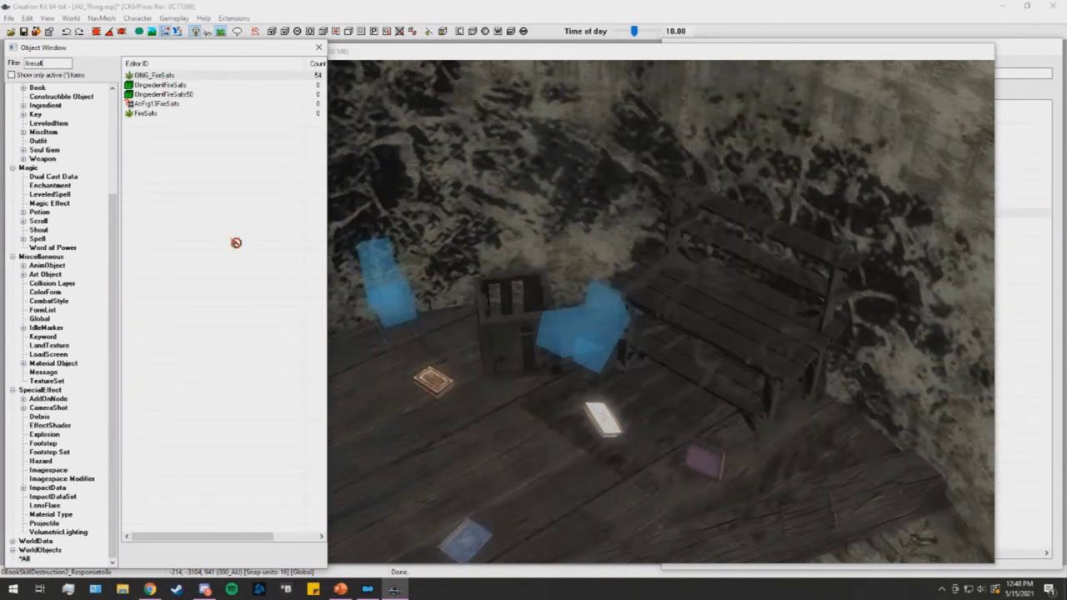
{"action": "middle_click_drag", "start_coordinate": [469, 337], "coordinate": [442, 339], "text": "shift"}
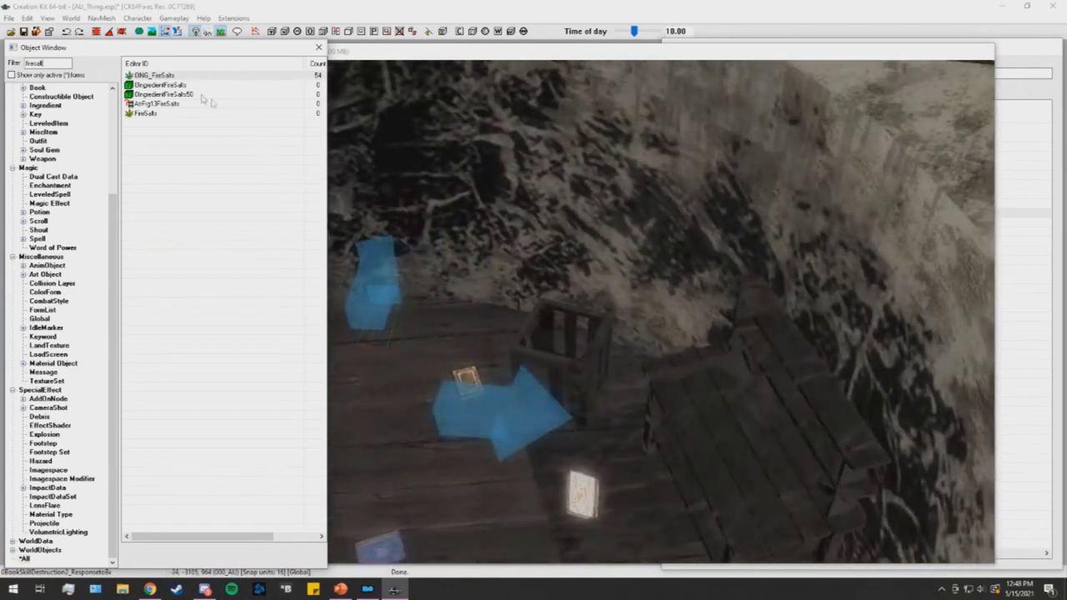
{"action": "left_click_drag", "start_coordinate": [395, 402], "coordinate": [394, 400]}
{"action": "key", "text": "f"}
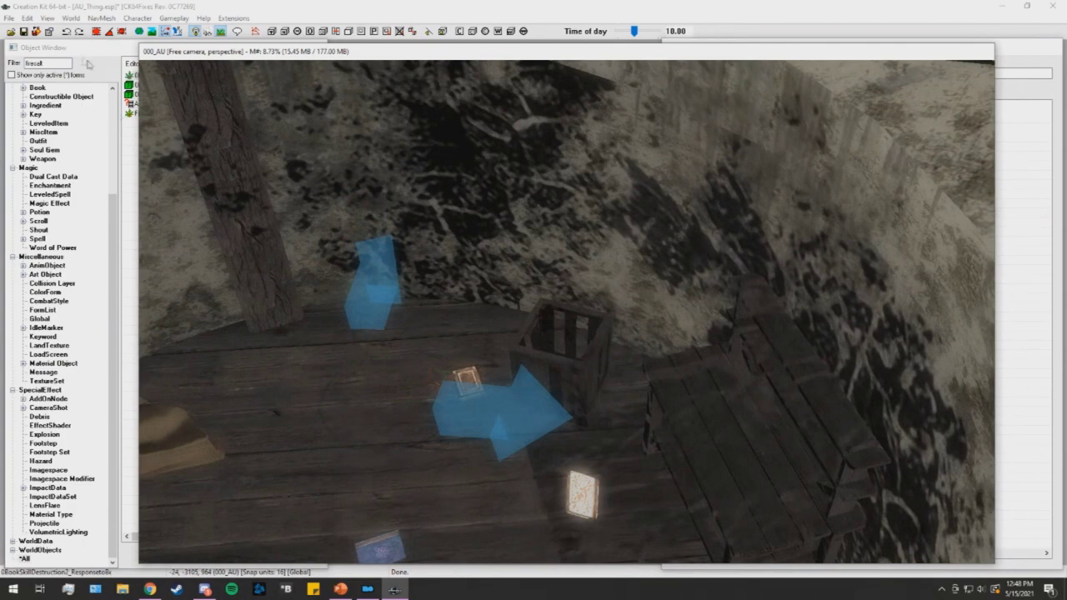
{"action": "left_click", "coordinate": [88, 64]}
{"action": "left_click_drag", "start_coordinate": [355, 458], "coordinate": [354, 450]}
{"action": "left_click_drag", "start_coordinate": [290, 529], "coordinate": [614, 440]}
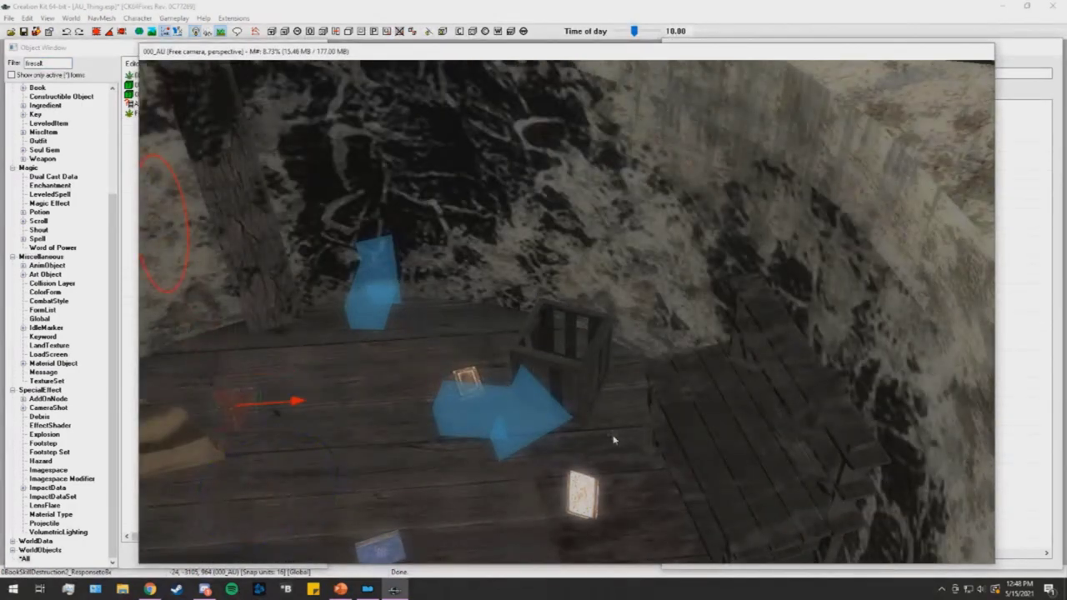
- Filter the objects for "damage" and place the Vivec crumbling wall "more_damage" decal on the floor beside the body
{"action": "middle_click_drag", "start_coordinate": [504, 426], "coordinate": [558, 419], "text": "shift"}
{"action": "left_click", "coordinate": [545, 375]}
{"action": "middle_click_drag", "start_coordinate": [545, 374], "coordinate": [496, 361], "text": "shift"}
{"action": "scroll", "coordinate": [496, 360], "scroll_direction": "down", "scroll_amount": 3}
{"action": "left_click", "coordinate": [56, 63]}
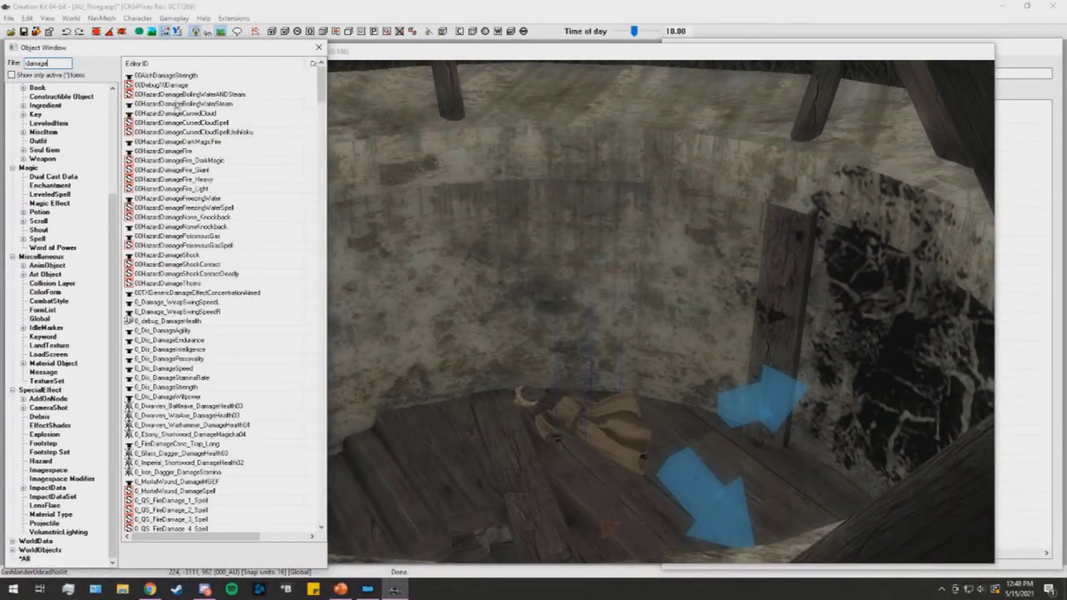
{"action": "left_click_drag", "start_coordinate": [322, 92], "coordinate": [316, 343]}
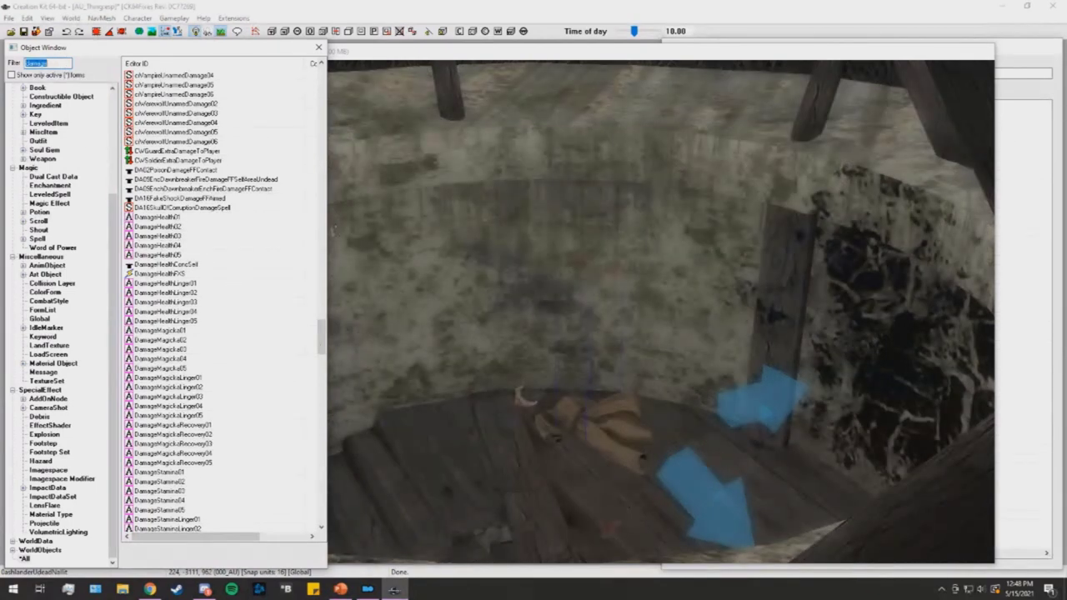
{"action": "left_click_drag", "start_coordinate": [324, 340], "coordinate": [310, 124]}
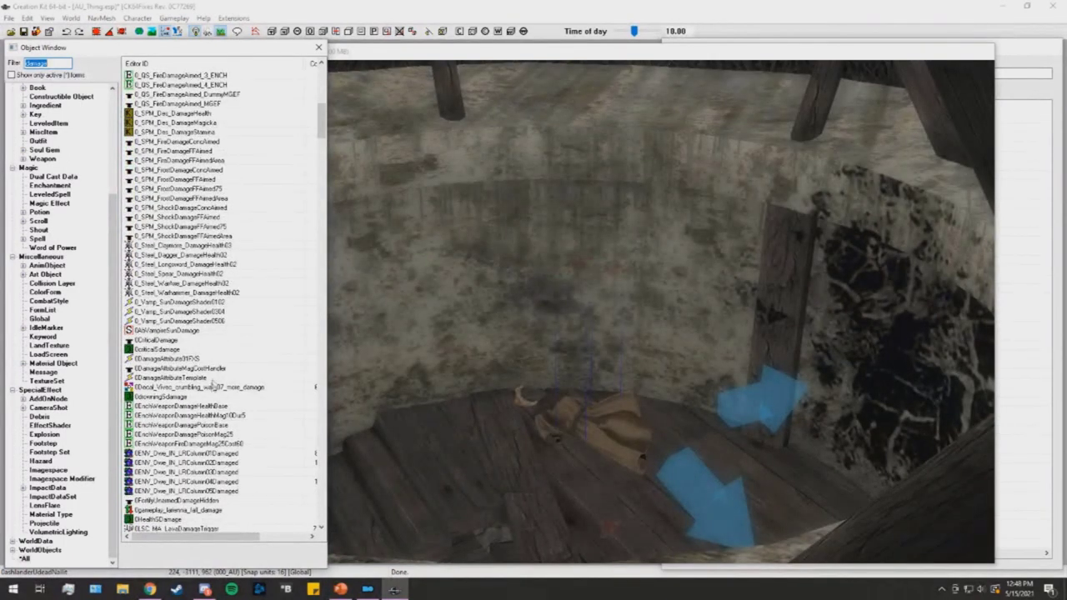
{"action": "left_click_drag", "start_coordinate": [211, 390], "coordinate": [437, 468]}
{"action": "mouse_move", "coordinate": [438, 469]}
{"action": "right_mouse_down"}
{"action": "mouse_move", "coordinate": [467, 469]}
{"action": "mouse_move", "coordinate": [438, 479]}
{"action": "right_mouse_up"}
{"action": "left_click_drag", "start_coordinate": [439, 481], "coordinate": [520, 459]}
{"action": "key", "text": "shift+f"}
- Filter for "blood", try 0DecalBloodSprayGroundLarge by the body's head, and place 0DecalBloodSprayGroundSmall01 there instead
{"action": "mouse_move", "coordinate": [521, 454]}
{"action": "middle_mouse_down"}
{"action": "mouse_move", "coordinate": [545, 293]}
{"action": "mouse_move", "coordinate": [571, 335]}
{"action": "middle_mouse_up"}
{"action": "scroll", "coordinate": [547, 316], "scroll_direction": "down", "scroll_amount": 8}
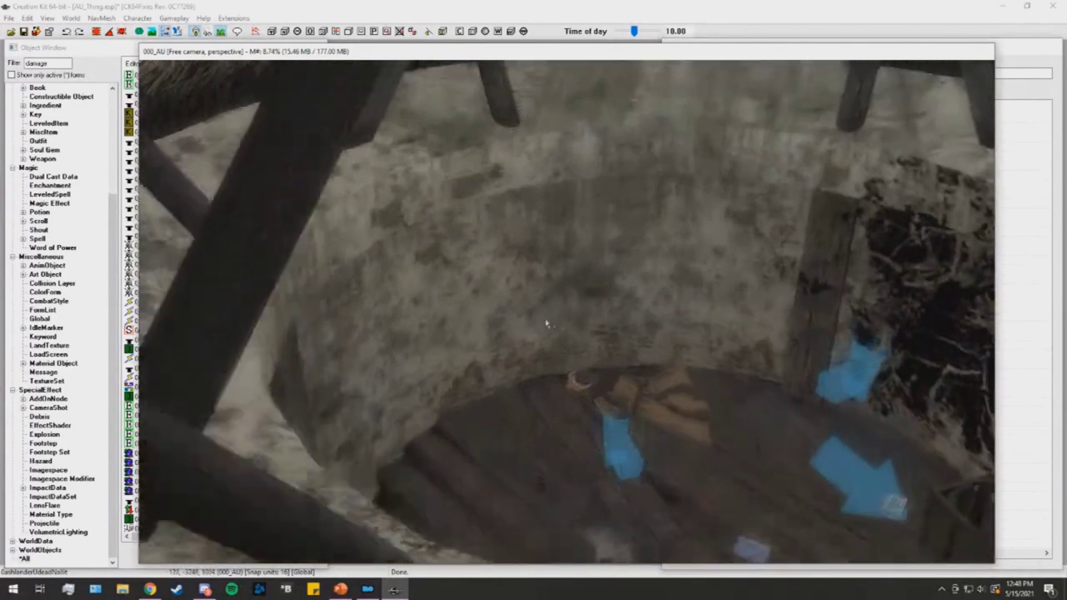
{"action": "left_click", "coordinate": [69, 61]}
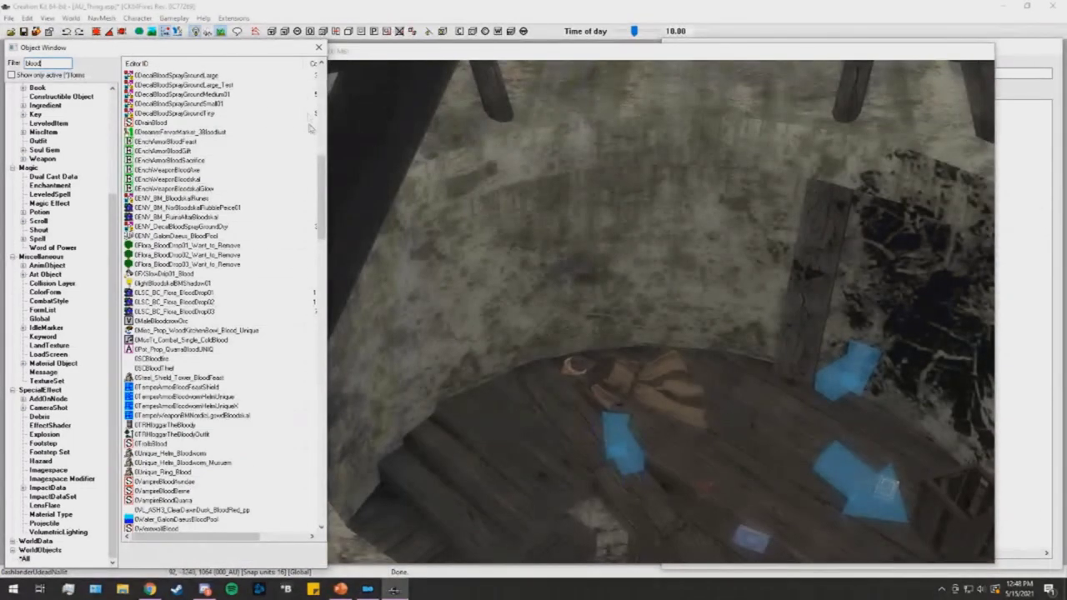
{"action": "mouse_move", "coordinate": [190, 77]}
{"action": "left_mouse_down"}
{"action": "mouse_move", "coordinate": [588, 384]}
{"action": "mouse_move", "coordinate": [609, 375]}
{"action": "left_mouse_up"}
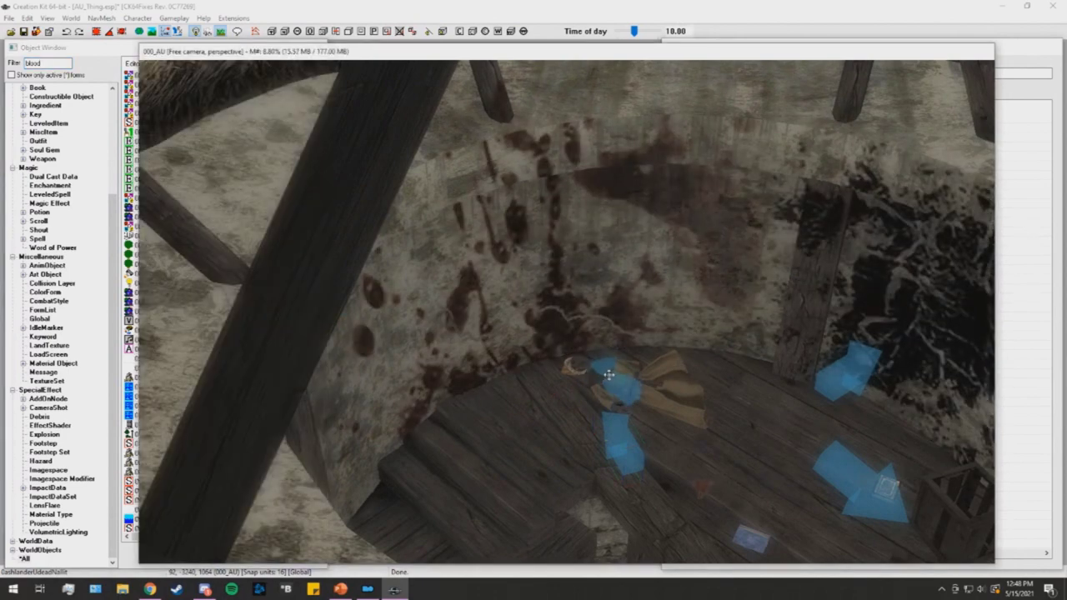
{"action": "left_click", "coordinate": [95, 52]}
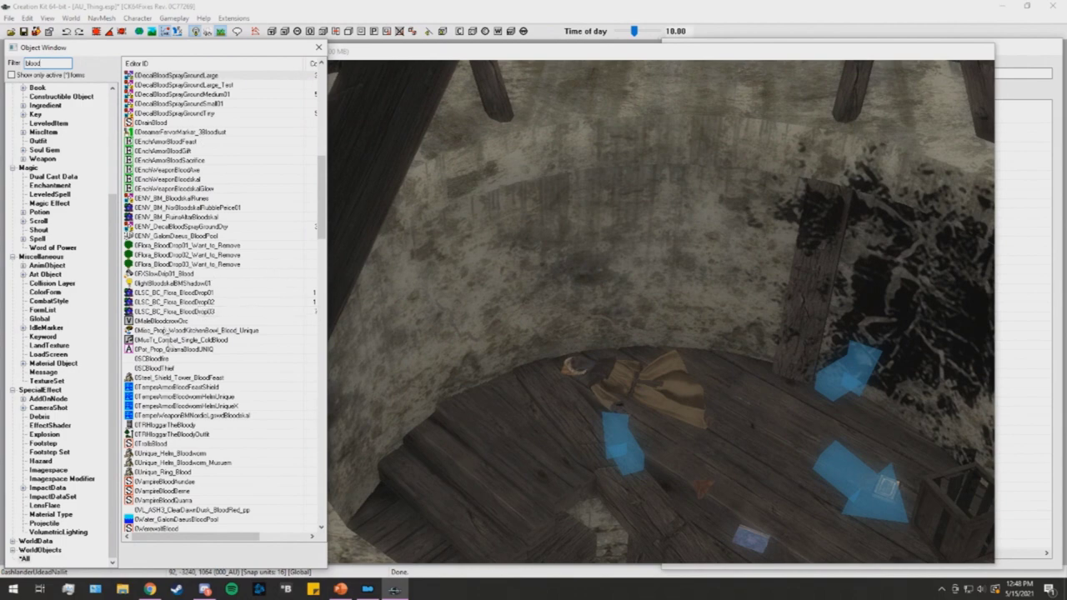
{"action": "left_click_drag", "start_coordinate": [323, 203], "coordinate": [323, 194]}
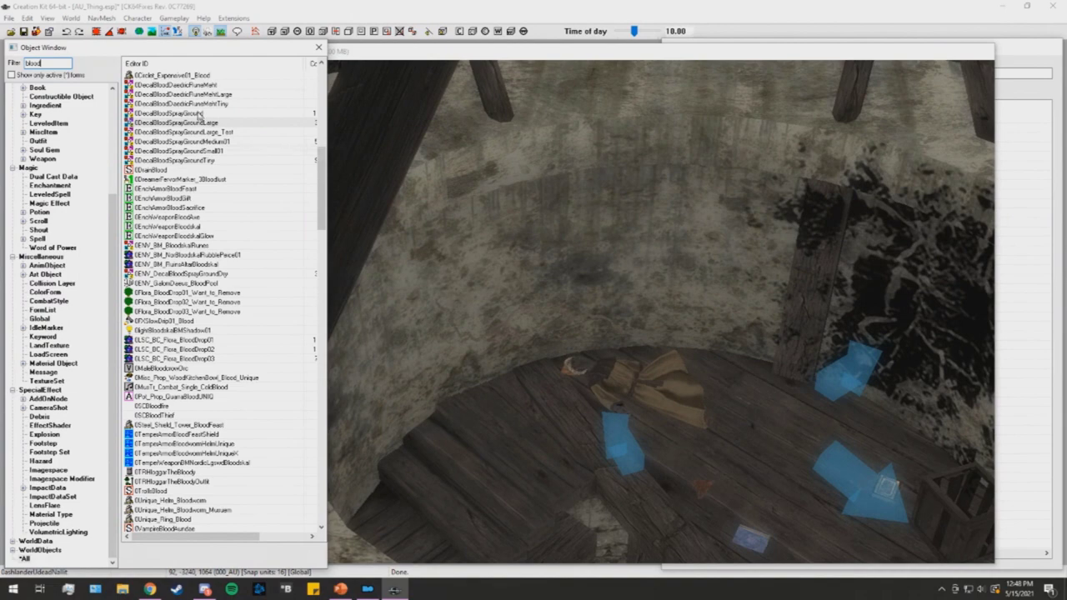
{"action": "left_click_drag", "start_coordinate": [200, 143], "coordinate": [594, 366]}
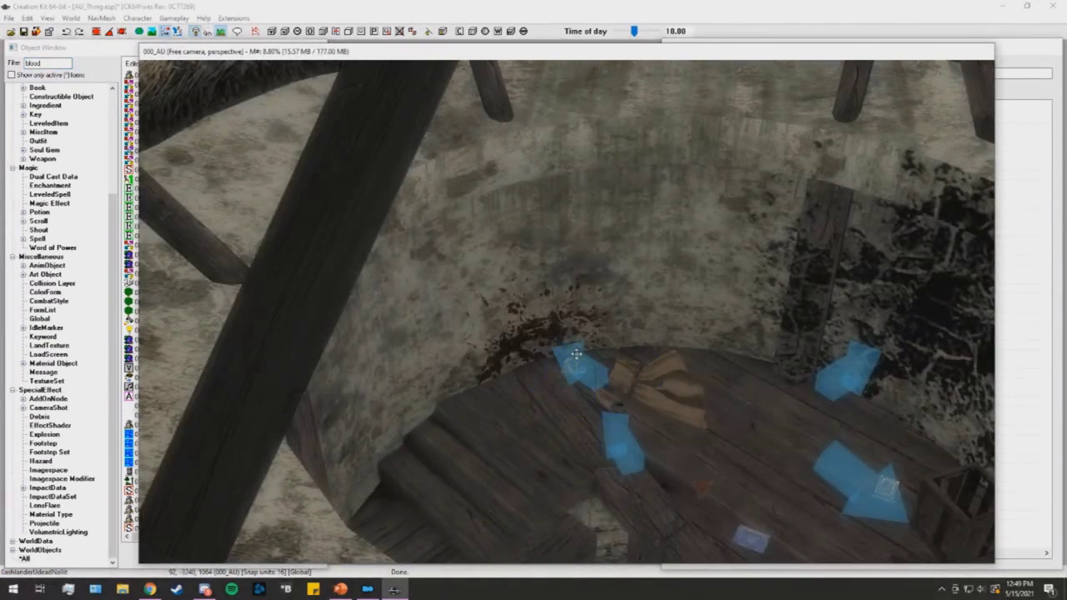
{"action": "scroll", "coordinate": [575, 350], "scroll_direction": "up", "scroll_amount": 5}
{"action": "scroll", "coordinate": [565, 339], "scroll_direction": "down", "scroll_amount": 5}
{"action": "mouse_move", "coordinate": [565, 339]}
{"action": "middle_mouse_down", "text": "shift"}
{"action": "mouse_move", "coordinate": [568, 320]}
{"action": "mouse_move", "coordinate": [562, 340]}
{"action": "mouse_move", "coordinate": [467, 298]}
{"action": "middle_mouse_up", "text": "shift"}
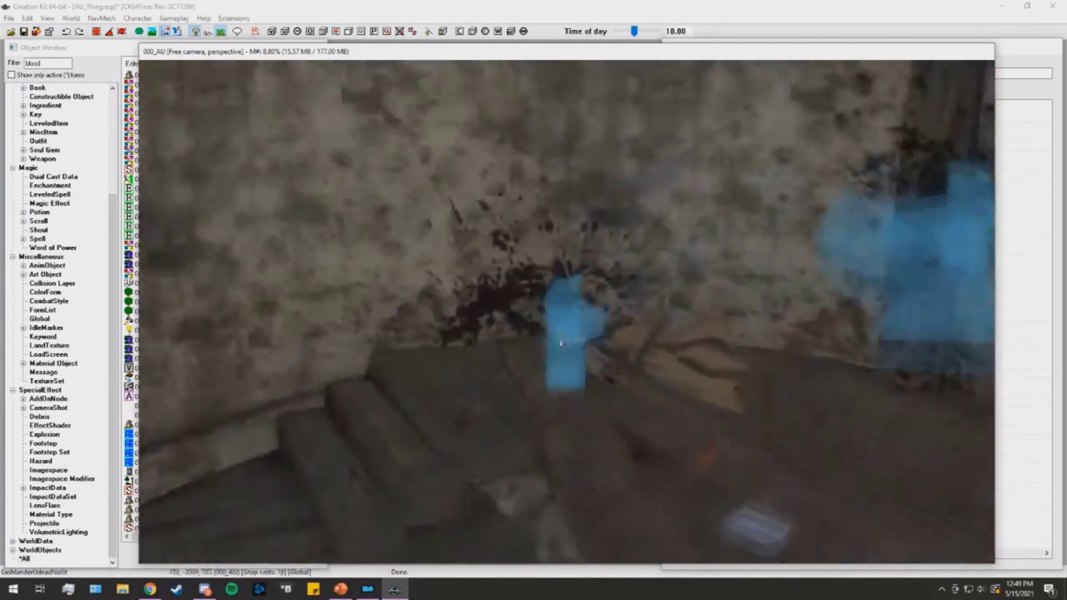
- Filter for "flameburn" and try DecalFlameBurn01 and DecalFlameBurnPlaced01 near the stairs beside the body, deleting both
{"action": "double_click", "coordinate": [60, 63]}
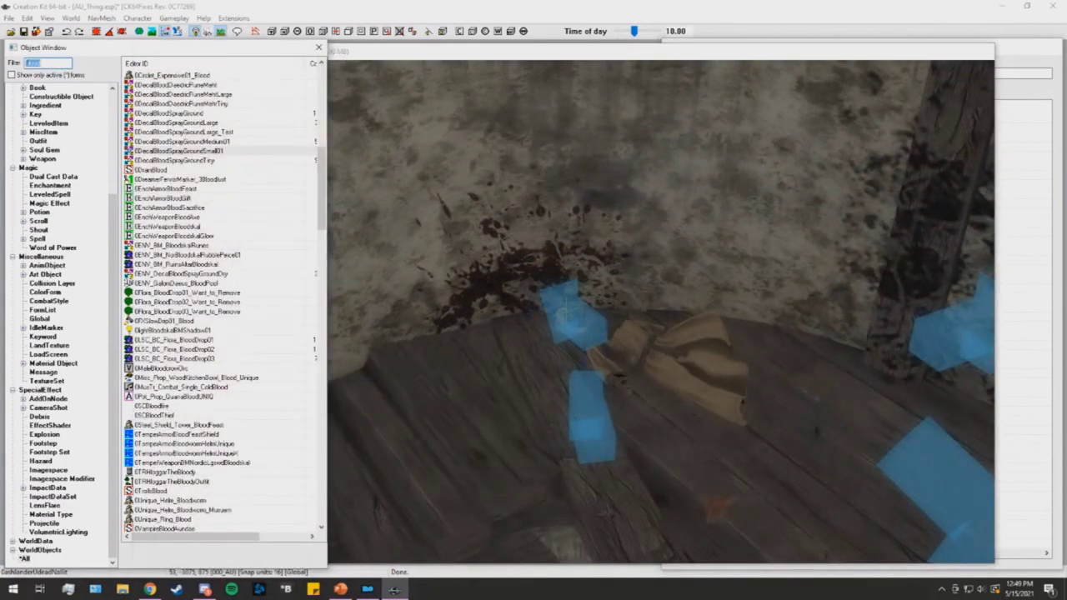
{"action": "type", "text": "flameburn"}
{"action": "left_click_drag", "start_coordinate": [175, 76], "coordinate": [399, 285]}
{"action": "right_click_drag", "start_coordinate": [399, 285], "coordinate": [388, 272]}
{"action": "mouse_move", "coordinate": [389, 274]}
{"action": "left_mouse_down"}
{"action": "mouse_move", "coordinate": [467, 321]}
{"action": "mouse_move", "coordinate": [468, 350]}
{"action": "mouse_move", "coordinate": [492, 358]}
{"action": "left_mouse_up"}
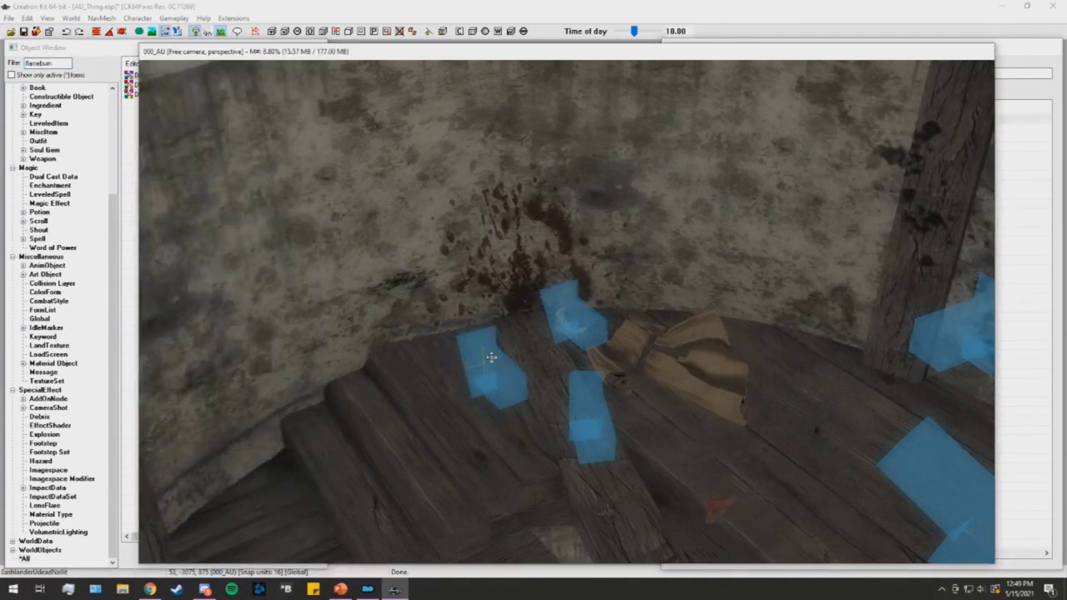
{"action": "key", "text": "Delete"}
{"action": "left_click", "coordinate": [102, 59]}
{"action": "mouse_move", "coordinate": [176, 85]}
{"action": "left_mouse_down"}
{"action": "mouse_move", "coordinate": [378, 277]}
{"action": "mouse_move", "coordinate": [450, 317]}
{"action": "mouse_move", "coordinate": [515, 377]}
{"action": "mouse_move", "coordinate": [475, 364]}
{"action": "mouse_move", "coordinate": [463, 332]}
{"action": "left_mouse_up"}
{"action": "key", "text": "Delete"}
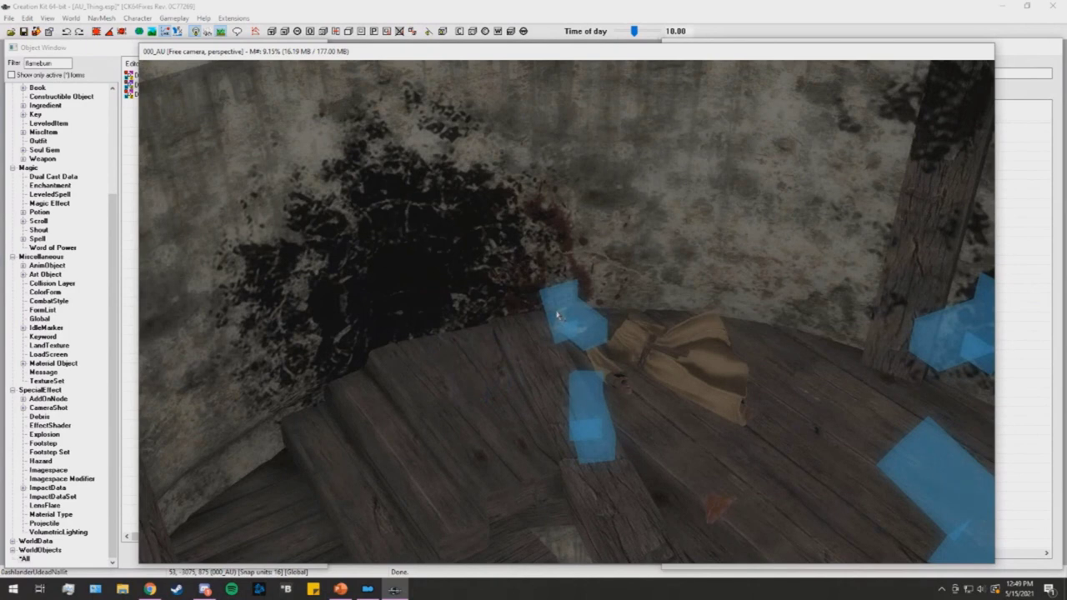
- Adjust the blood decal at the body's head and place a rotated DecalFlameBurn01 on the floor between the stairs and the body
{"action": "key", "text": "F5"}
{"action": "left_click_drag", "start_coordinate": [538, 271], "coordinate": [598, 282]}
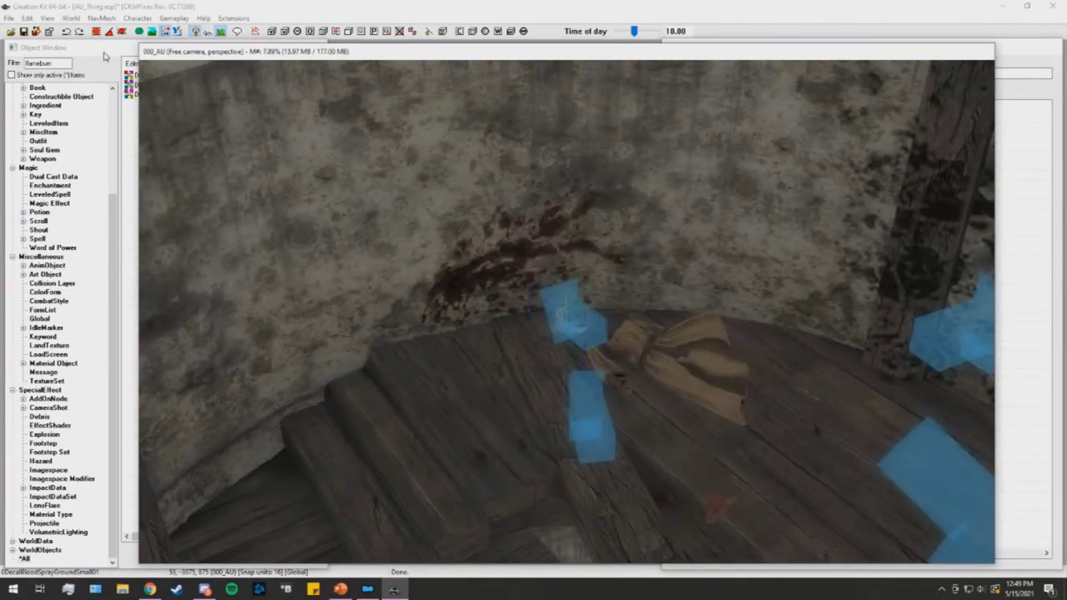
{"action": "left_click", "coordinate": [105, 56]}
{"action": "left_click_drag", "start_coordinate": [179, 79], "coordinate": [552, 378]}
{"action": "right_click_drag", "start_coordinate": [552, 379], "coordinate": [543, 378]}
{"action": "left_click_drag", "start_coordinate": [542, 378], "coordinate": [511, 391]}
{"action": "right_click_drag", "start_coordinate": [512, 392], "coordinate": [512, 392]}
{"action": "left_click_drag", "start_coordinate": [512, 392], "coordinate": [516, 404]}
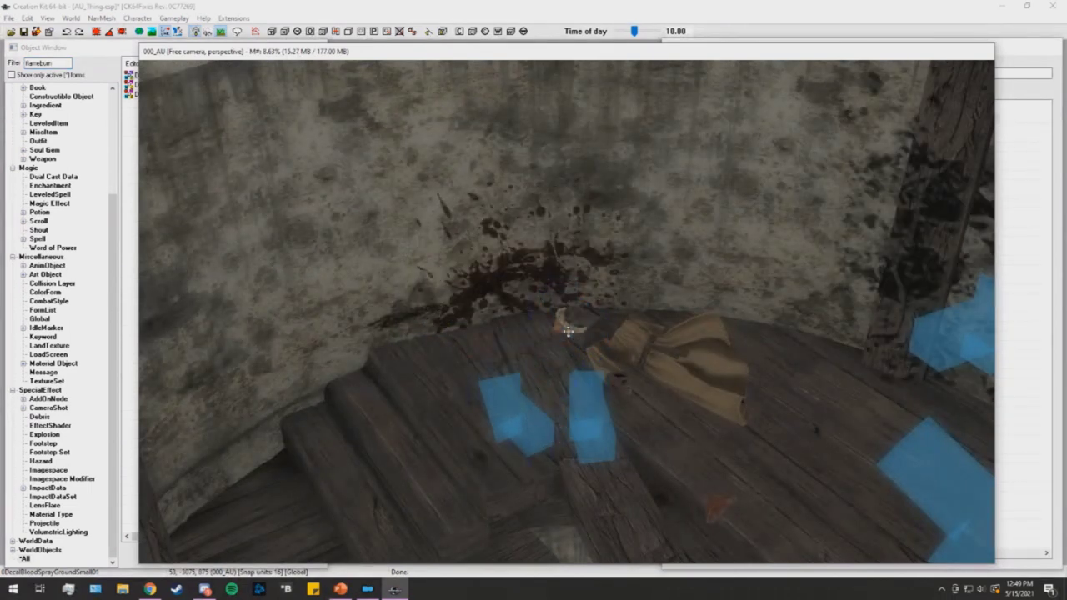
- Duplicate the small flame burn decal repeatedly and spread the copies in an arc around the body's head along the wall
{"action": "mouse_move", "coordinate": [511, 399]}
{"action": "left_mouse_down"}
{"action": "mouse_move", "coordinate": [531, 383]}
{"action": "mouse_move", "coordinate": [506, 390]}
{"action": "mouse_move", "coordinate": [530, 358]}
{"action": "mouse_move", "coordinate": [510, 302]}
{"action": "mouse_move", "coordinate": [480, 333]}
{"action": "mouse_move", "coordinate": [506, 327]}
{"action": "mouse_move", "coordinate": [491, 279]}
{"action": "mouse_move", "coordinate": [510, 296]}
{"action": "mouse_move", "coordinate": [542, 273]}
{"action": "mouse_move", "coordinate": [479, 281]}
{"action": "mouse_move", "coordinate": [521, 183]}
{"action": "mouse_move", "coordinate": [558, 188]}
{"action": "mouse_move", "coordinate": [590, 244]}
{"action": "mouse_move", "coordinate": [656, 245]}
{"action": "mouse_move", "coordinate": [656, 265]}
{"action": "mouse_move", "coordinate": [703, 283]}
{"action": "left_mouse_up"}
{"action": "key", "text": "ctrl+d"}
{"action": "key", "text": "ctrl+d"}
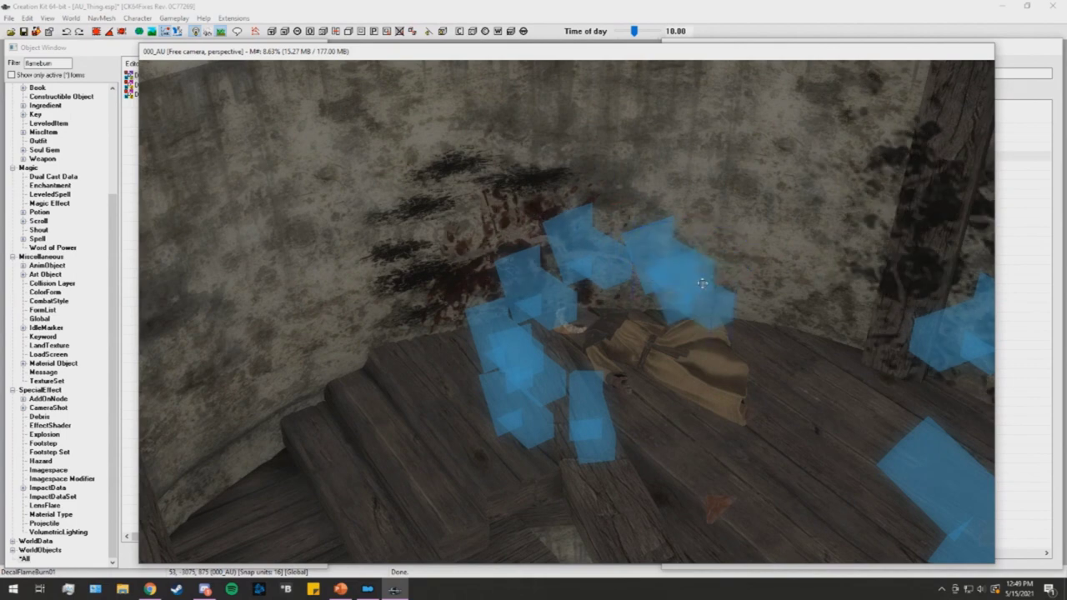
{"action": "mouse_move", "coordinate": [703, 288]}
{"action": "middle_mouse_down", "text": "shift"}
{"action": "mouse_move", "coordinate": [703, 275]}
{"action": "mouse_move", "coordinate": [702, 292]}
{"action": "middle_mouse_up", "text": "shift"}
{"action": "left_click_drag", "start_coordinate": [702, 292], "coordinate": [702, 308]}
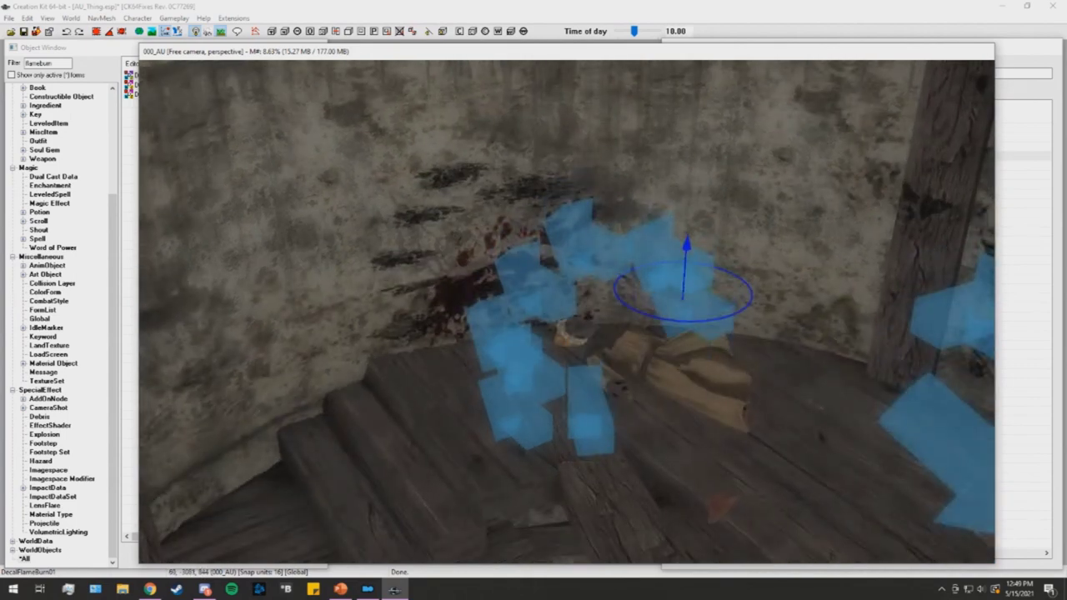
- Delete the flame burn decal beside the stairs at the end of the arc around the body
{"action": "middle_click_drag", "start_coordinate": [706, 306], "coordinate": [712, 312], "text": "shift"}
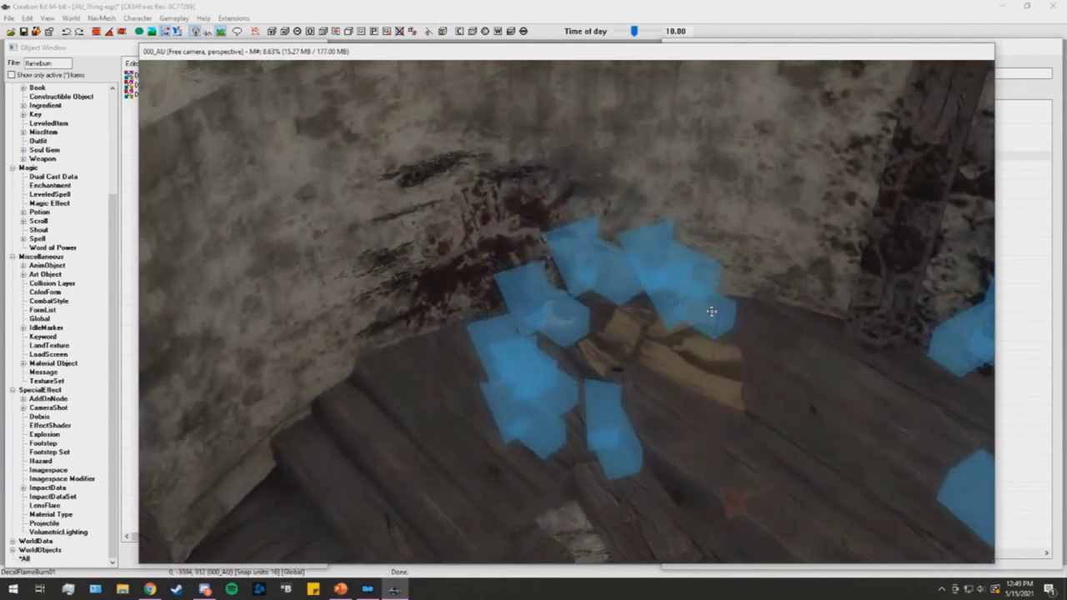
{"action": "left_click", "coordinate": [610, 415]}
{"action": "key", "text": "Delete"}
{"action": "left_click", "coordinate": [575, 323]}
{"action": "mouse_move", "coordinate": [575, 322]}
{"action": "middle_mouse_down", "text": "shift"}
{"action": "mouse_move", "coordinate": [595, 310]}
{"action": "mouse_move", "coordinate": [585, 329]}
{"action": "middle_mouse_up", "text": "shift"}
{"action": "middle_click_drag", "start_coordinate": [530, 298], "coordinate": [619, 300], "text": "shift"}
{"action": "scroll", "coordinate": [585, 293], "scroll_direction": "down", "scroll_amount": 3}
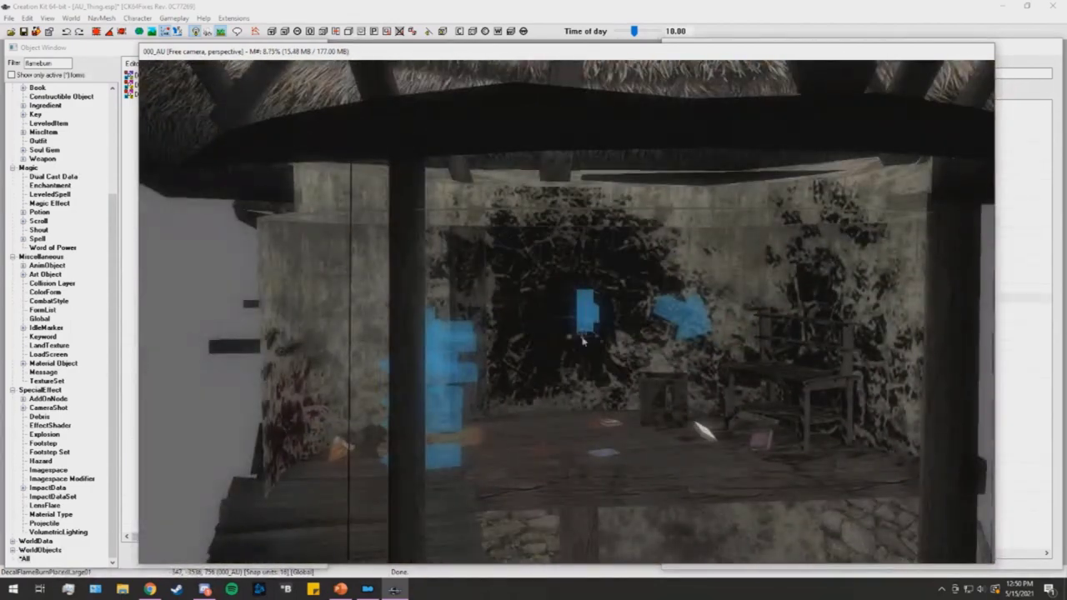
- Adjust the position of the DecalFlameBurnPlacedLarge01 decals along the scorched wall beside the crate
{"action": "double_click", "coordinate": [583, 324]}
{"action": "left_click", "coordinate": [594, 421]}
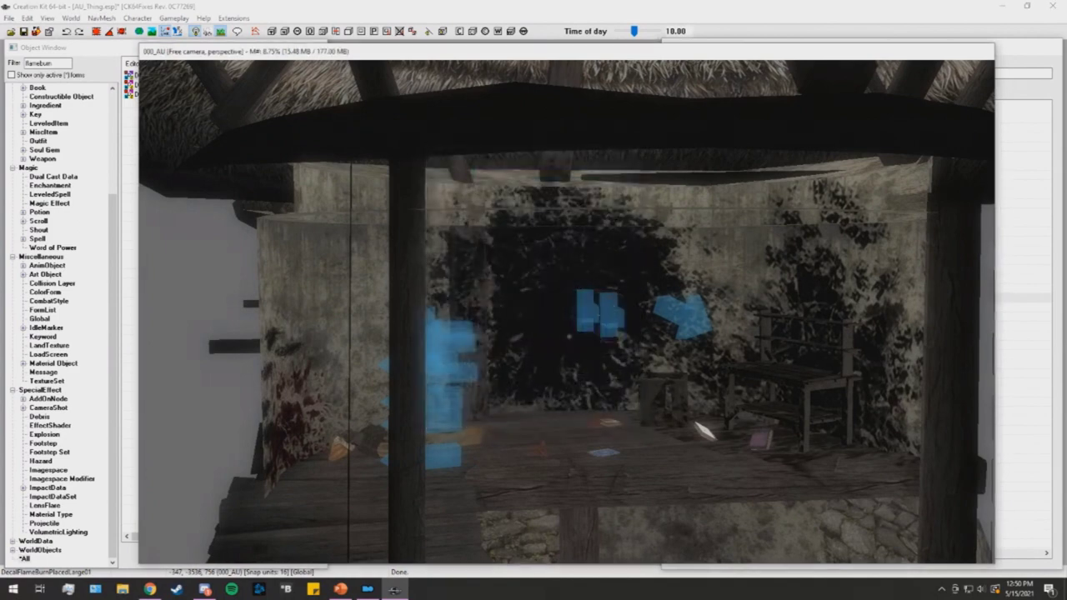
{"action": "scroll", "coordinate": [640, 304], "scroll_direction": "up", "scroll_amount": 3}
{"action": "middle_click_drag", "start_coordinate": [641, 306], "coordinate": [642, 309], "text": "shift"}
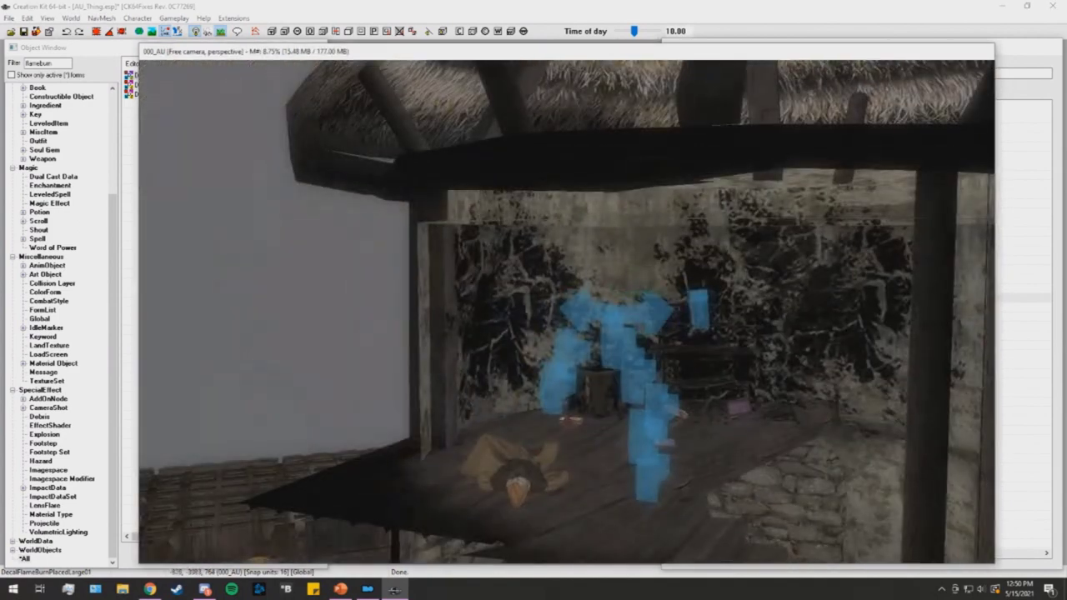
{"action": "middle_click_drag", "start_coordinate": [703, 337], "coordinate": [712, 308], "text": "shift"}
{"action": "left_click", "coordinate": [702, 336]}
{"action": "scroll", "coordinate": [720, 313], "scroll_direction": "up", "scroll_amount": 6}
{"action": "scroll", "coordinate": [711, 321], "scroll_direction": "up", "scroll_amount": 3}
{"action": "scroll", "coordinate": [713, 324], "scroll_direction": "down", "scroll_amount": 5}
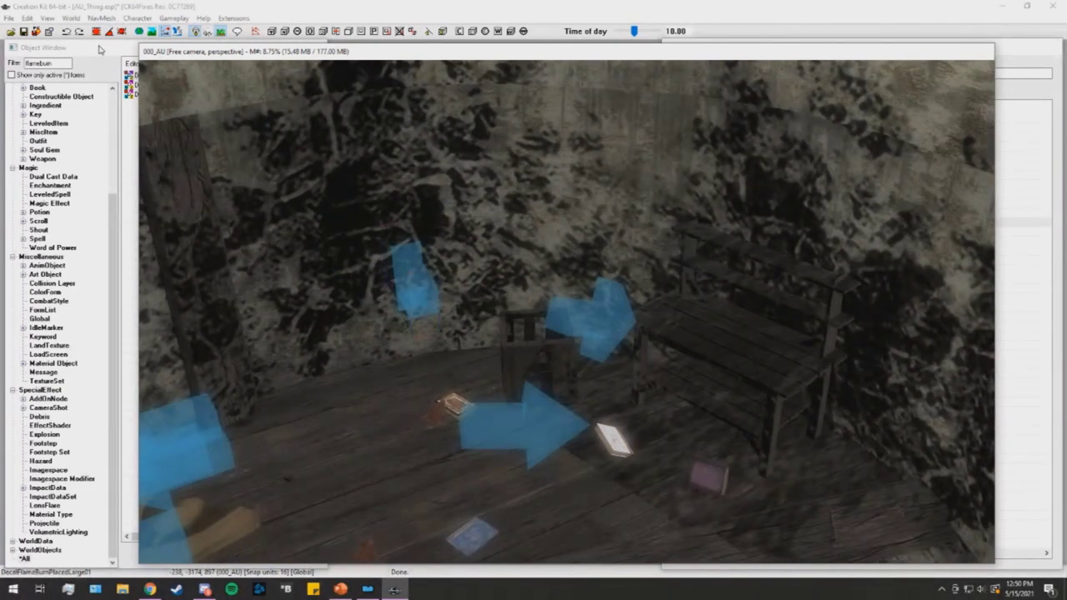
{"action": "middle_click_drag", "start_coordinate": [419, 267], "coordinate": [569, 296], "text": "shift"}
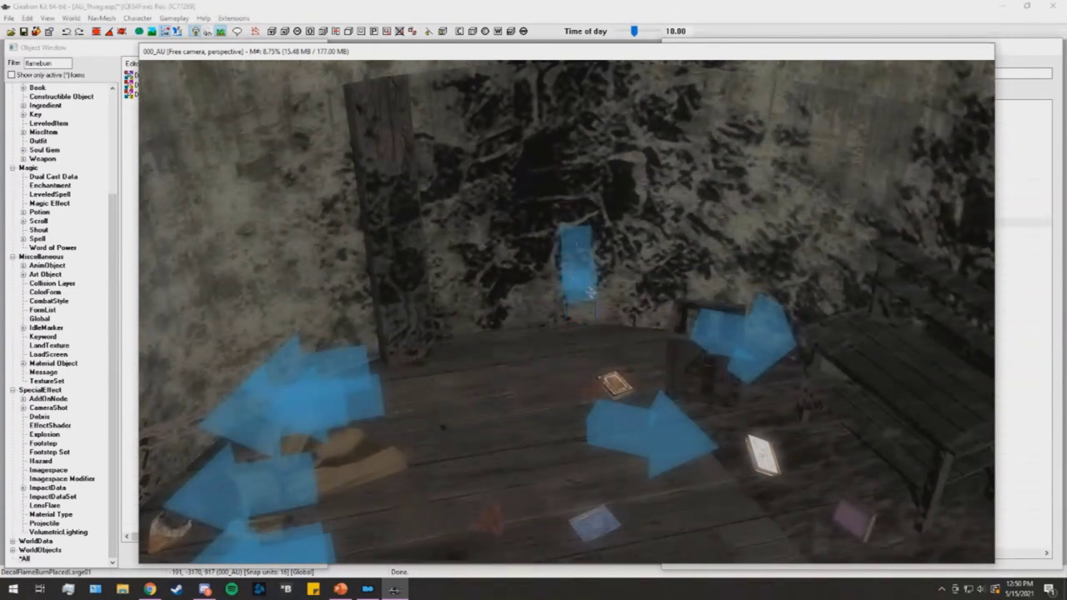
{"action": "middle_click_drag", "start_coordinate": [575, 279], "coordinate": [594, 276], "text": "shift"}
- Open the DecalFlameBurn01 texture set to examine its diffuse texture path, and close it without editing
{"action": "left_click", "coordinate": [90, 53]}
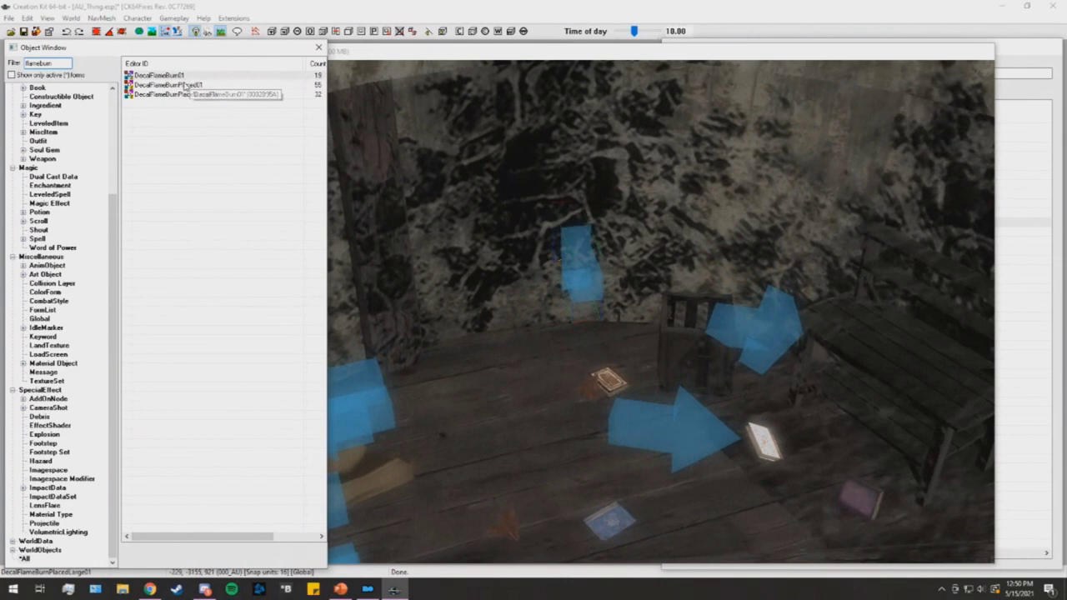
{"action": "right_click", "coordinate": [154, 78]}
{"action": "left_click", "coordinate": [141, 126]}
{"action": "right_click", "coordinate": [183, 76]}
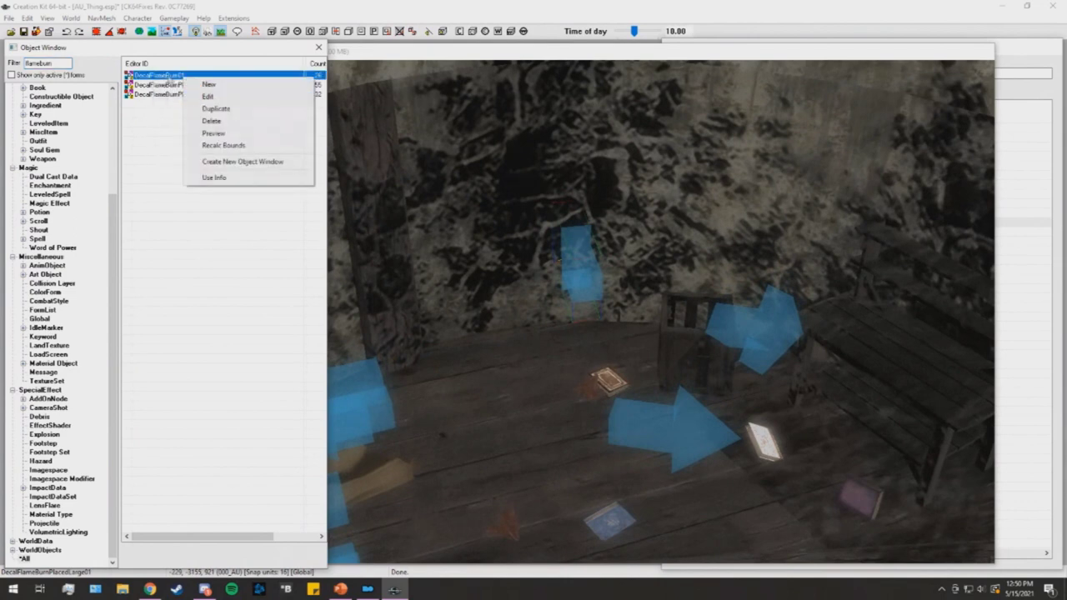
{"action": "left_click", "coordinate": [207, 96]}
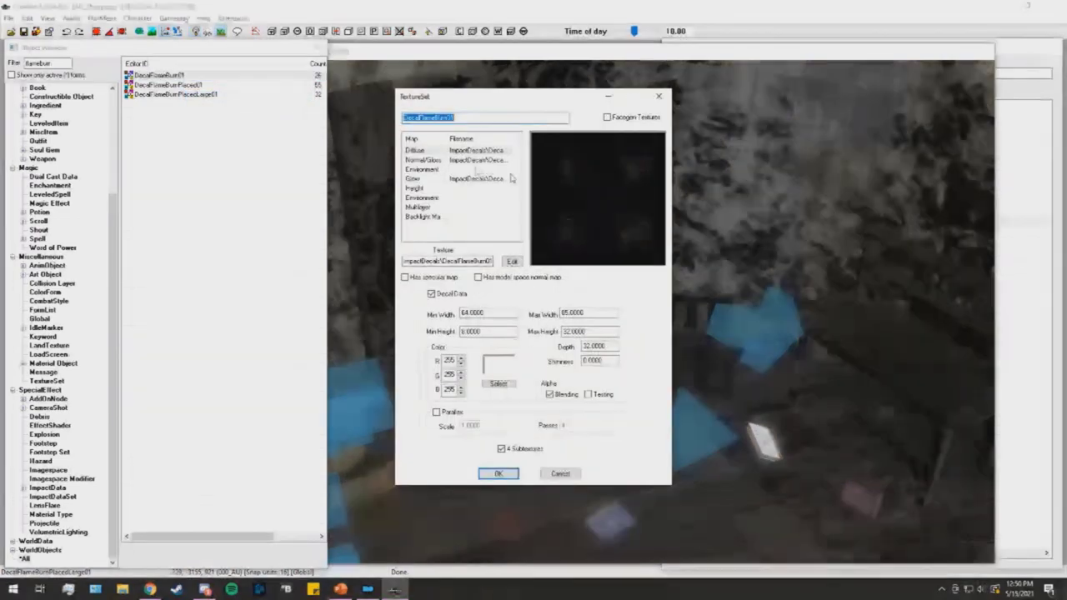
{"action": "left_click_drag", "start_coordinate": [467, 261], "coordinate": [493, 261]}
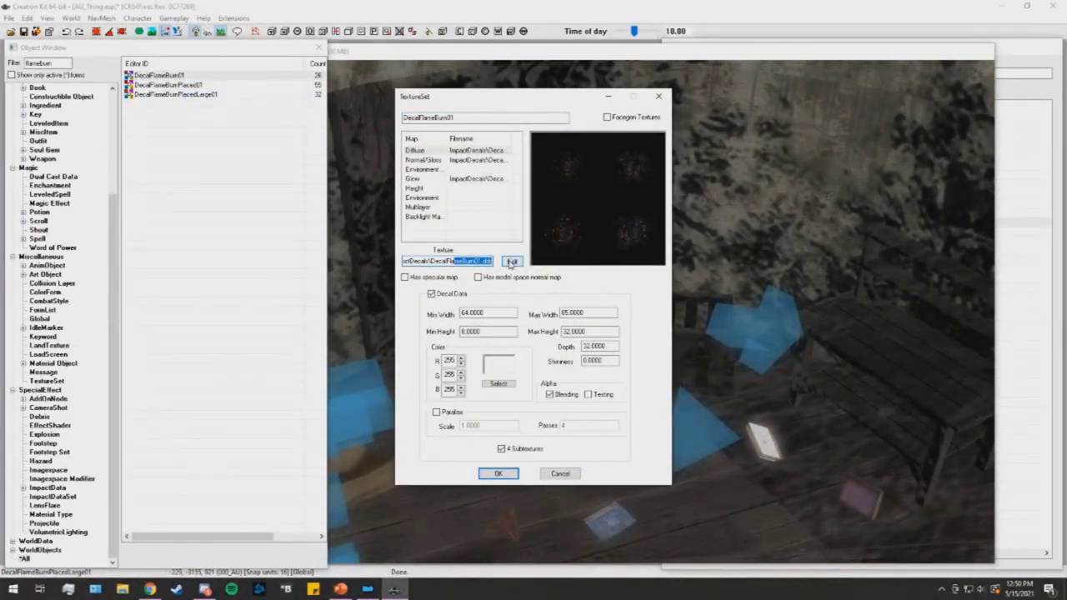
{"action": "left_click", "coordinate": [659, 98]}
- Filter the object list for "saints", then replace the filter with "0alch" to find alchemy equipment
{"action": "left_click", "coordinate": [72, 62]}
{"action": "type", "text": "saints"}
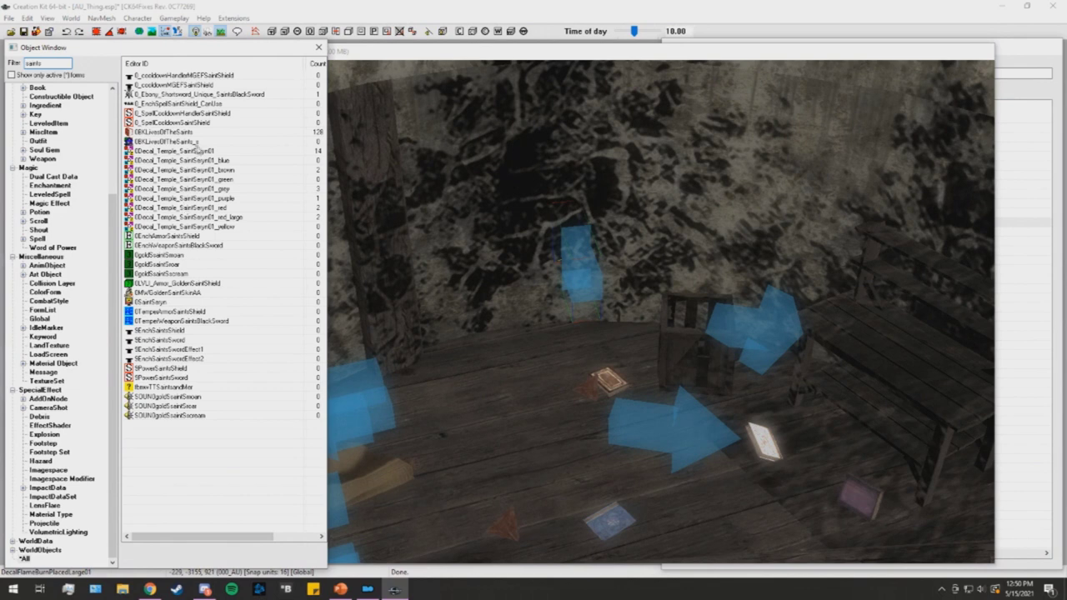
{"action": "key", "text": "BackSpace"}
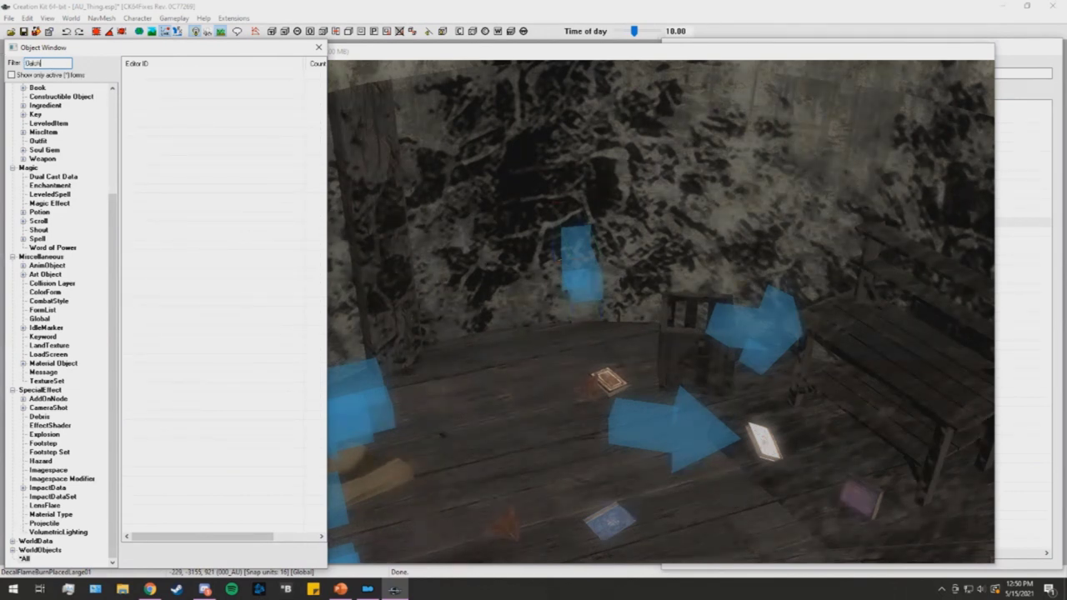
{"action": "left_click", "coordinate": [405, 468]}
{"action": "middle_click_drag", "start_coordinate": [404, 469], "coordinate": [542, 381], "text": "shift"}
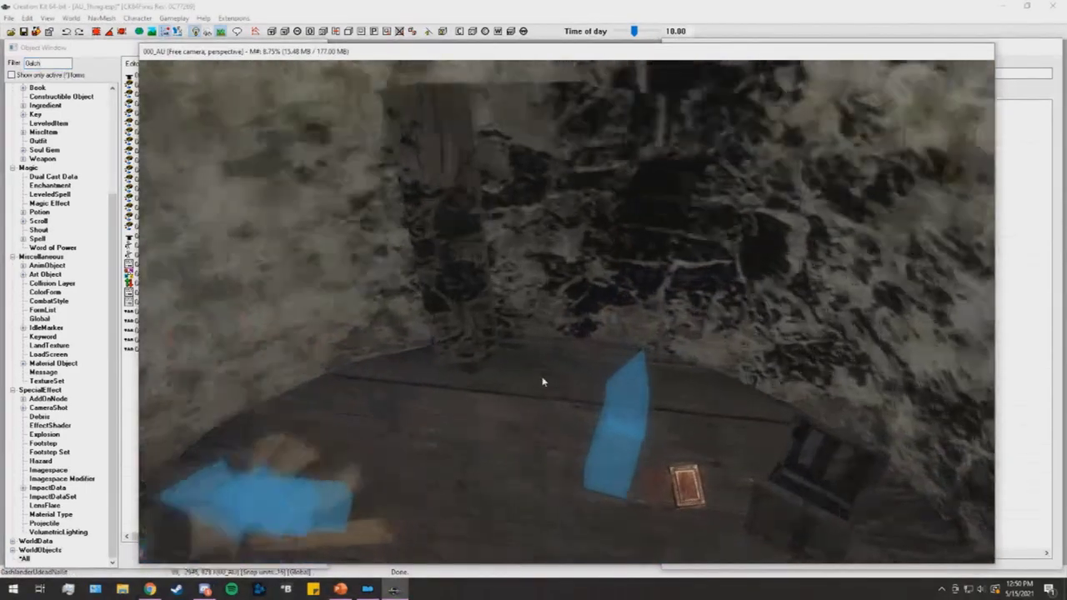
{"action": "scroll", "coordinate": [541, 382], "scroll_direction": "down", "scroll_amount": 10}
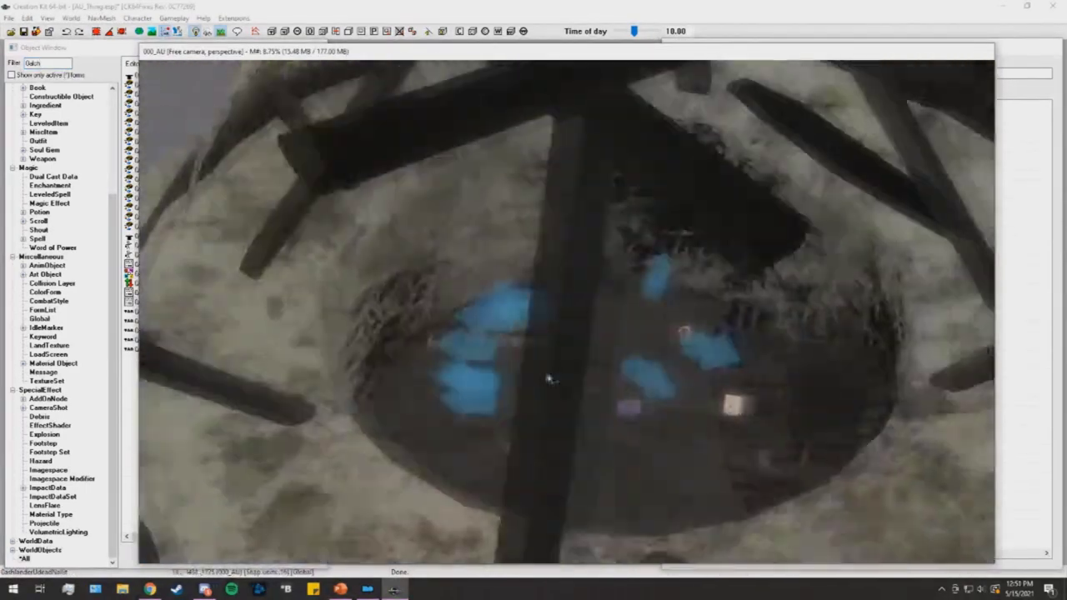
{"action": "scroll", "coordinate": [549, 379], "scroll_direction": "up", "scroll_amount": 8}
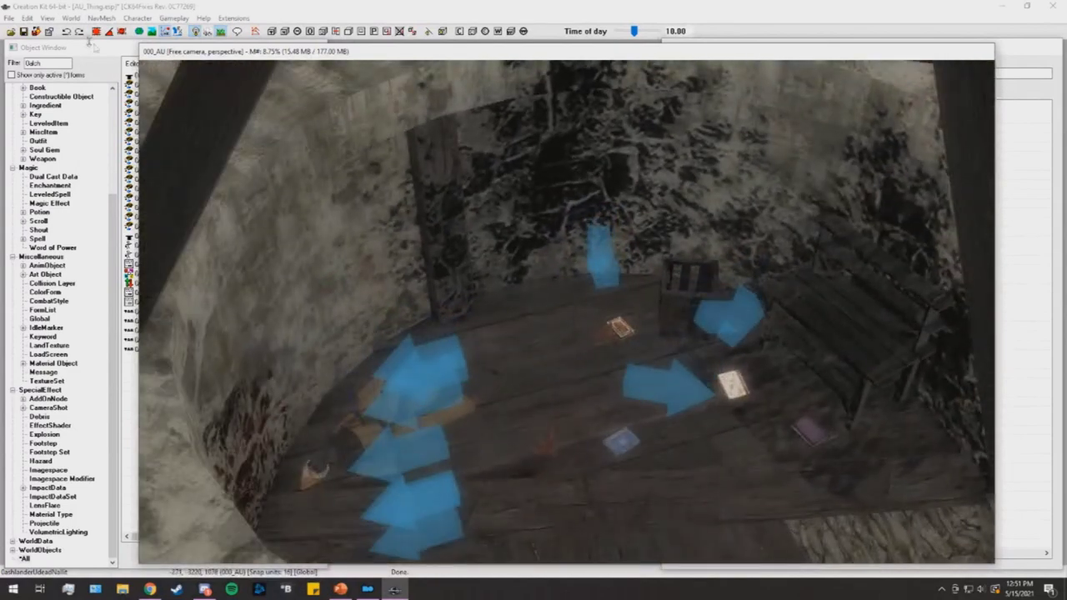
- Try 0Alch_AlembicApprentice on the upper floor between the body and the scattered books
{"action": "left_click", "coordinate": [91, 44]}
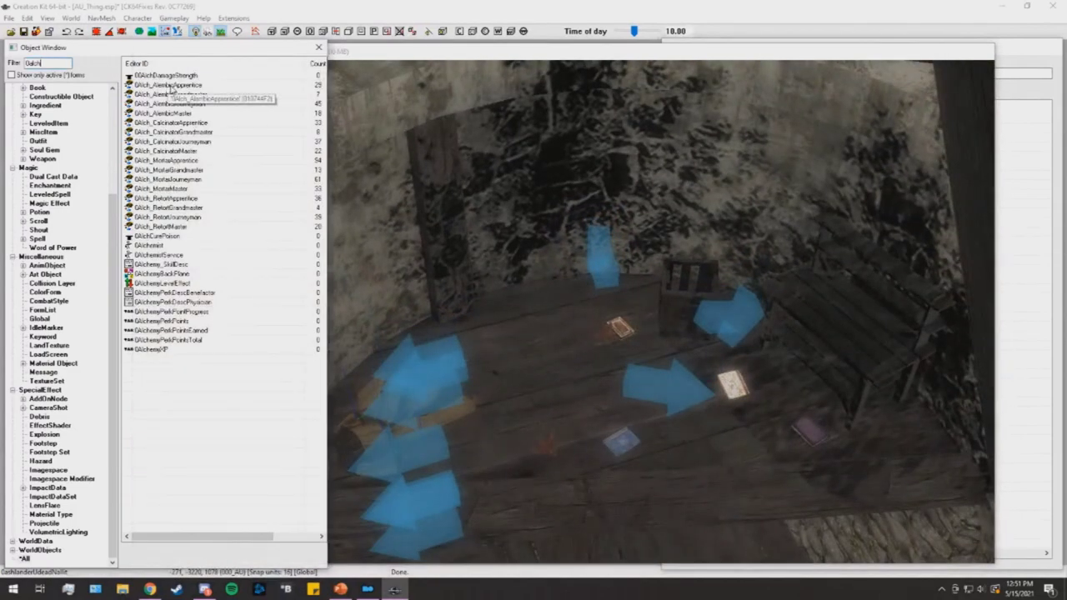
{"action": "left_click_drag", "start_coordinate": [171, 88], "coordinate": [574, 344]}
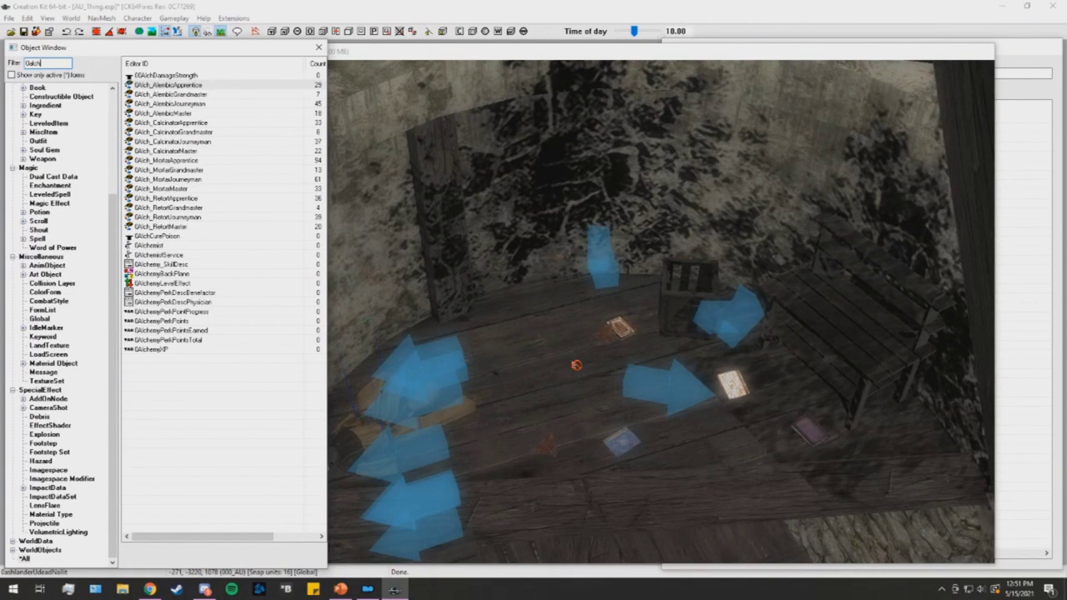
{"action": "left_click", "coordinate": [592, 369]}
{"action": "mouse_move", "coordinate": [563, 352]}
{"action": "left_mouse_down"}
{"action": "mouse_move", "coordinate": [622, 350]}
{"action": "mouse_move", "coordinate": [555, 362]}
{"action": "left_mouse_up"}
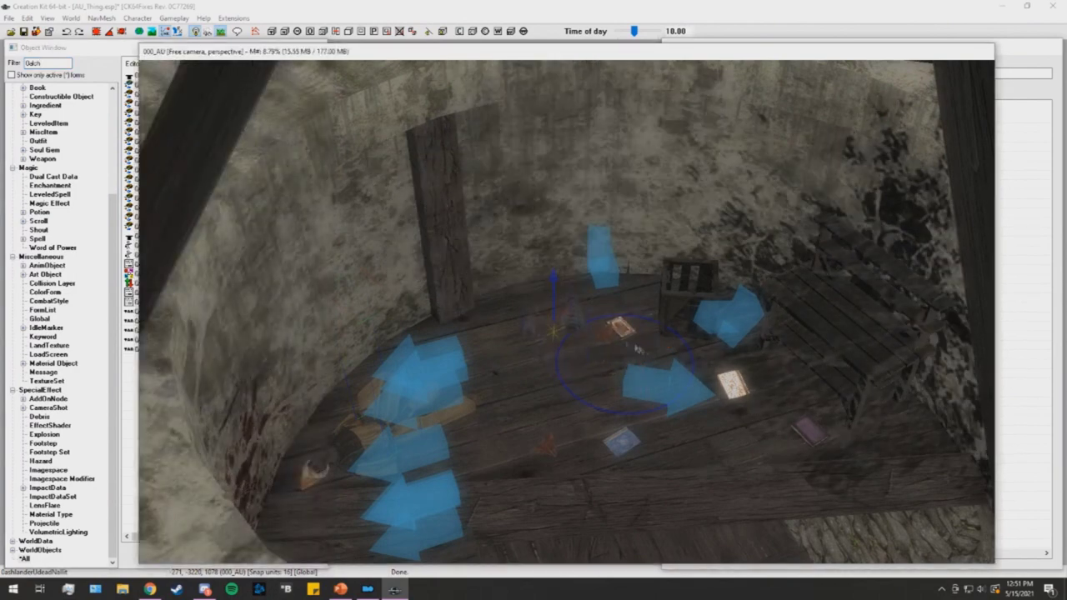
{"action": "left_click", "coordinate": [100, 49]}
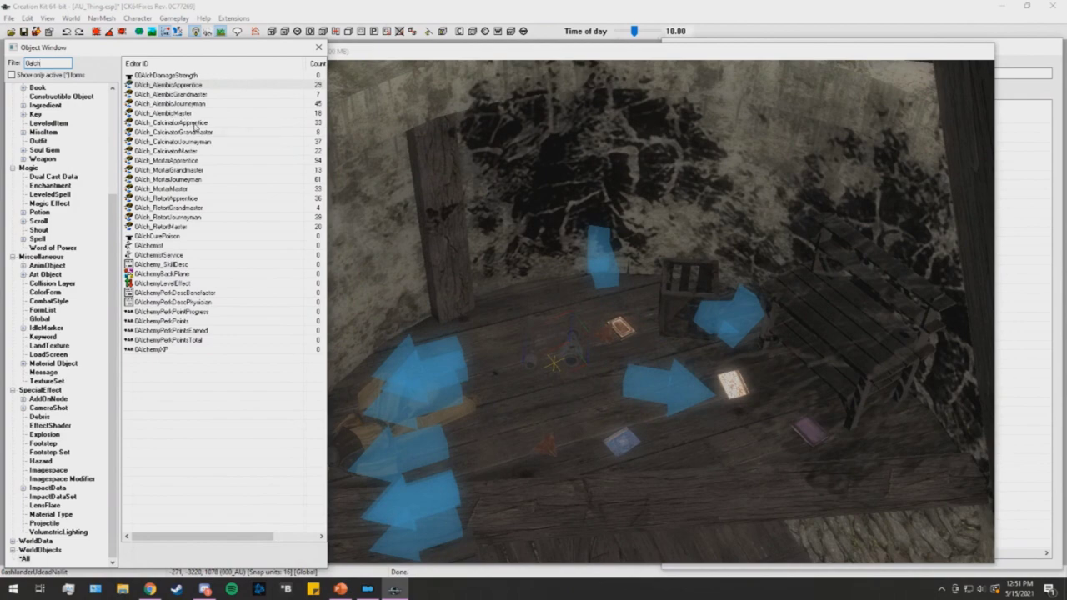
{"action": "left_click", "coordinate": [613, 465]}
{"action": "left_click_drag", "start_coordinate": [698, 521], "coordinate": [669, 498]}
{"action": "middle_click_drag", "start_coordinate": [670, 498], "coordinate": [685, 455], "text": "shift"}
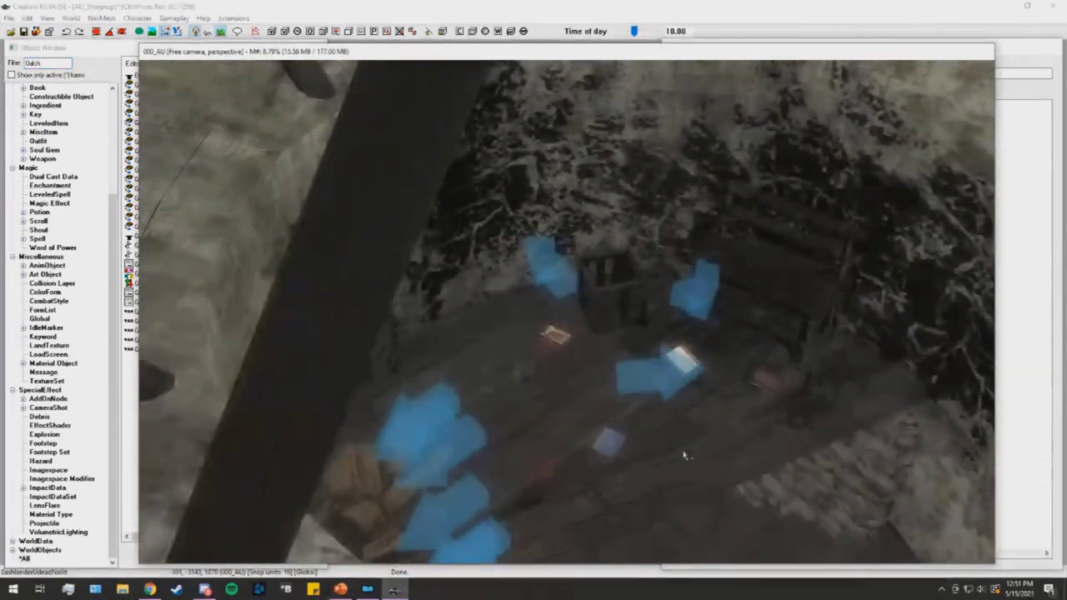
- Place 0Alch_AlembicMaster, 0Alch_CalcinatorMaster, 0Alch_MortarMaster and 0Alch_RetortMaster together on the floor near the bench
{"action": "left_click", "coordinate": [169, 164]}
{"action": "left_click", "coordinate": [420, 52]}
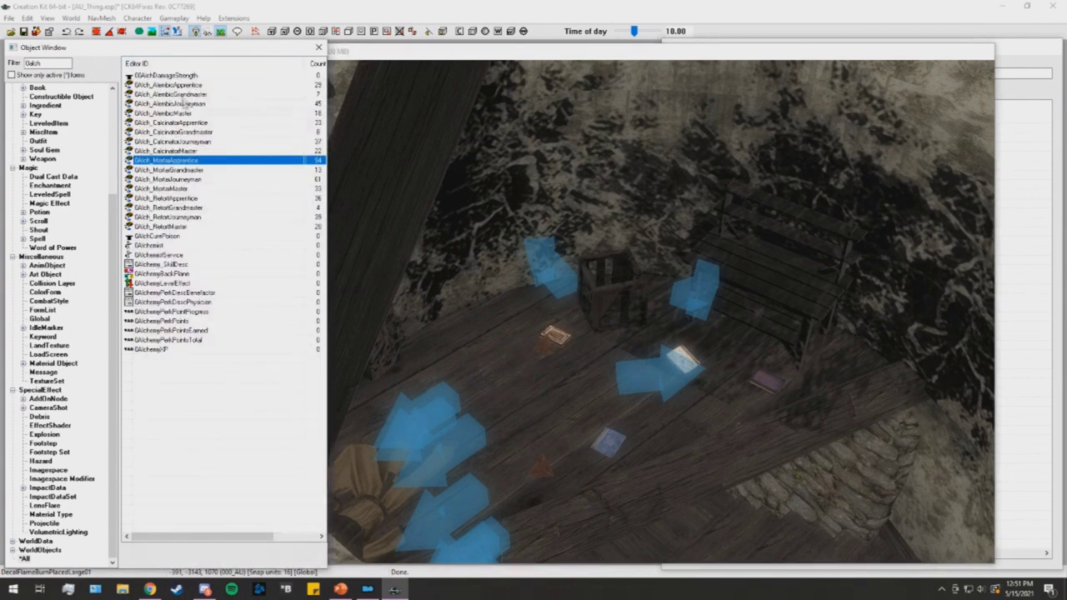
{"action": "left_click", "coordinate": [190, 113]}
{"action": "left_click", "coordinate": [197, 152], "text": "ctrl"}
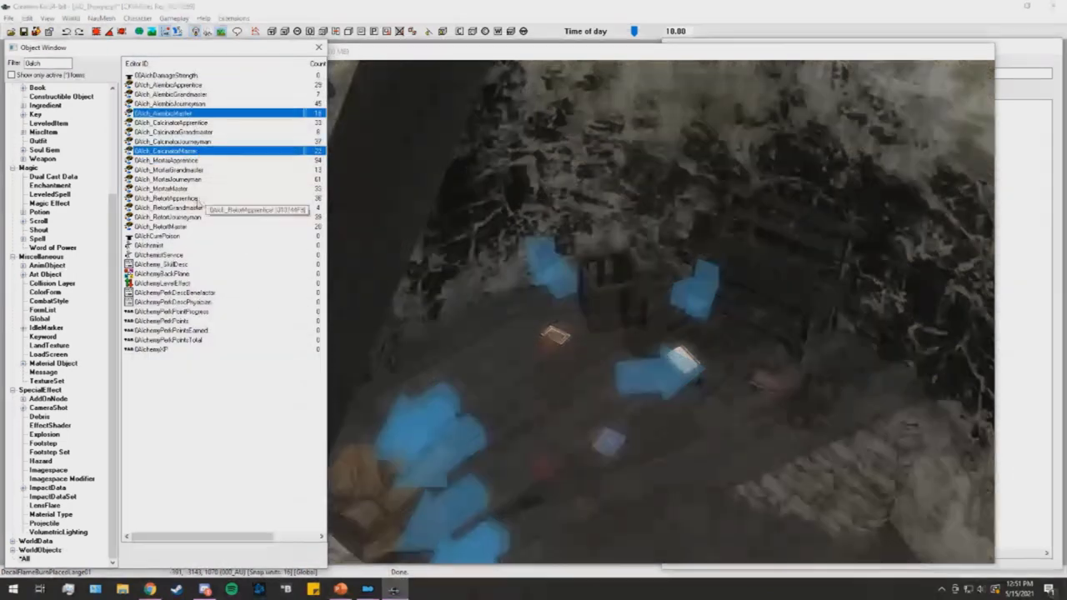
{"action": "left_click", "coordinate": [185, 190], "text": "ctrl"}
{"action": "left_click", "coordinate": [201, 227], "text": "ctrl"}
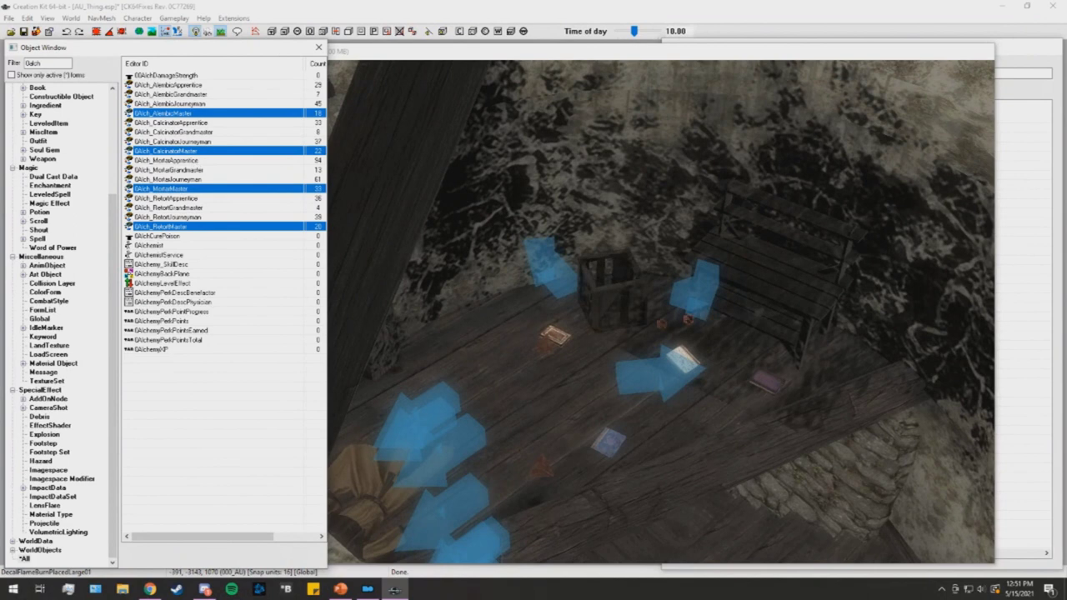
{"action": "left_click_drag", "start_coordinate": [745, 289], "coordinate": [721, 371]}
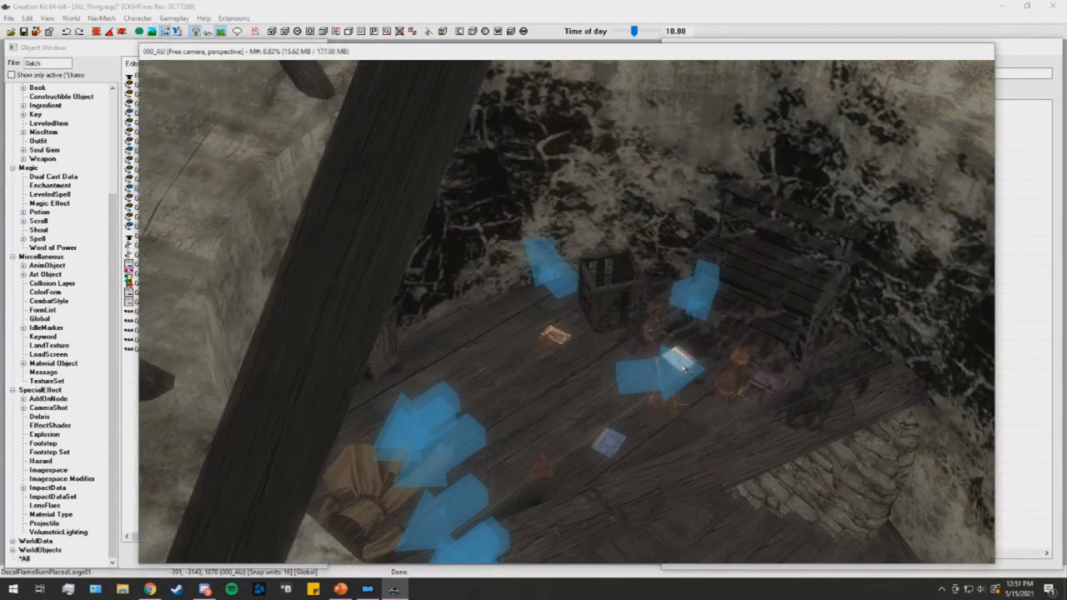
- Reposition the placed alchemy apparatus on the upper floor and select the bookshelf on the level below
{"action": "middle_click_drag", "start_coordinate": [685, 368], "coordinate": [548, 290], "text": "shift"}
{"action": "scroll", "coordinate": [670, 367], "scroll_direction": "up", "scroll_amount": 5}
{"action": "scroll", "coordinate": [685, 356], "scroll_direction": "down", "scroll_amount": 5}
{"action": "left_click", "coordinate": [548, 290]}
{"action": "left_click_drag", "start_coordinate": [548, 289], "coordinate": [526, 419]}
{"action": "middle_click_drag", "start_coordinate": [526, 419], "coordinate": [558, 394], "text": "shift"}
{"action": "scroll", "coordinate": [540, 389], "scroll_direction": "down", "scroll_amount": 4}
{"action": "left_click", "coordinate": [597, 318]}
{"action": "key", "text": "c"}
{"action": "mouse_move", "coordinate": [596, 318]}
{"action": "middle_mouse_down", "text": "shift"}
{"action": "mouse_move", "coordinate": [570, 291]}
{"action": "mouse_move", "coordinate": [600, 319]}
{"action": "middle_mouse_up", "text": "shift"}
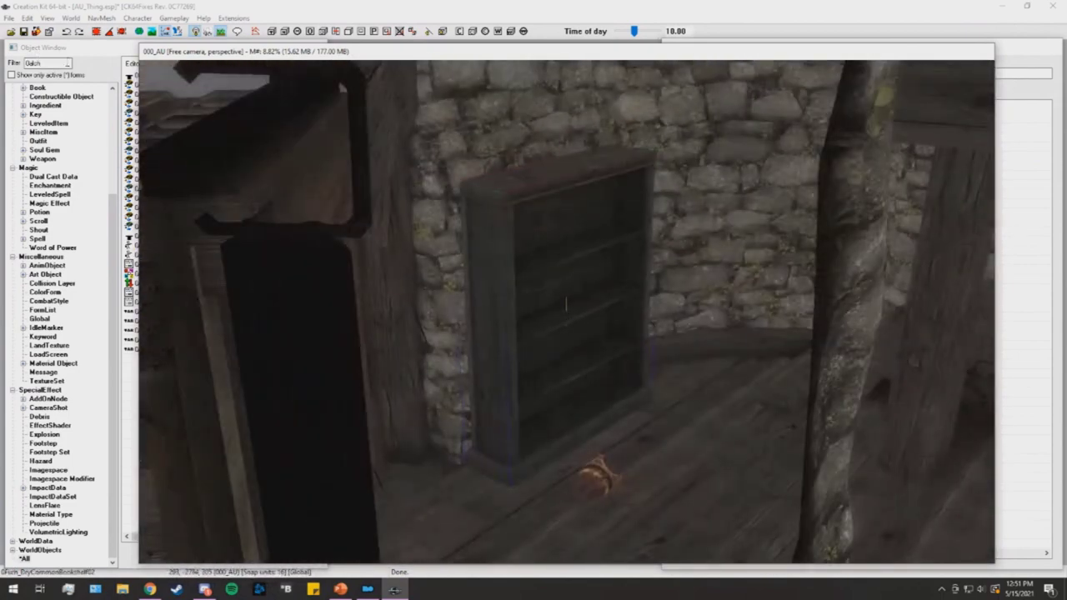
- Filter the object list for "bowl" and select the fire salts on the lower floor
{"action": "left_click", "coordinate": [95, 75]}
{"action": "type", "text": "bowl"}
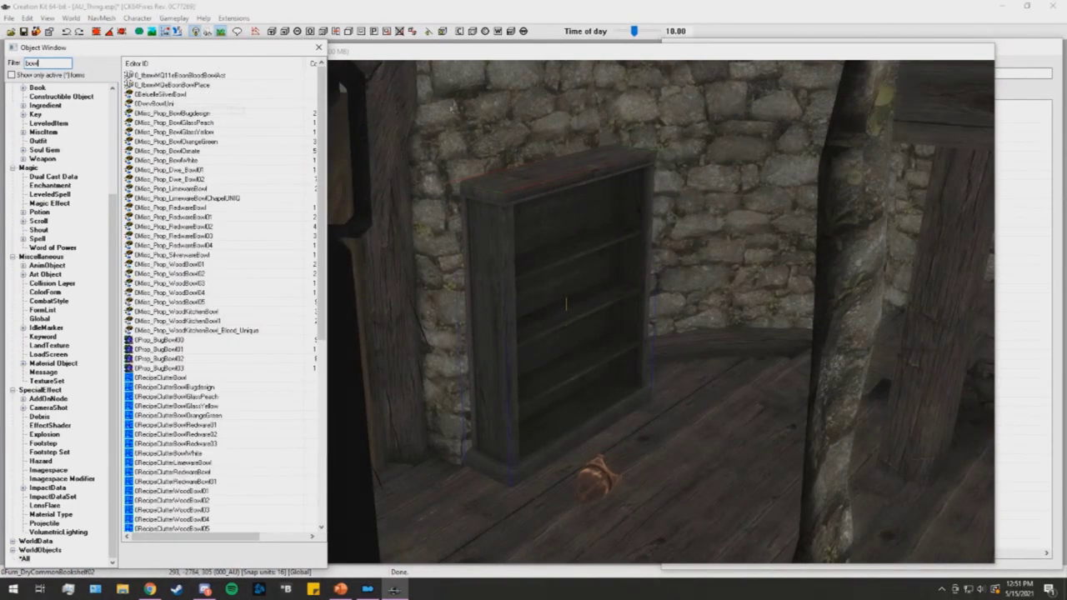
{"action": "left_click", "coordinate": [457, 51]}
{"action": "middle_click_drag", "start_coordinate": [467, 62], "coordinate": [498, 309], "text": "shift"}
{"action": "left_click", "coordinate": [553, 332]}
{"action": "key", "text": "shift+f"}
{"action": "scroll", "coordinate": [553, 338], "scroll_direction": "down", "scroll_amount": 10}
- Select the bowls from 0Misc_Prop_BowlBugdesign through 0Misc_Prop_Dwe_Bowl02 and place them all in the tower
{"action": "left_click", "coordinate": [126, 51]}
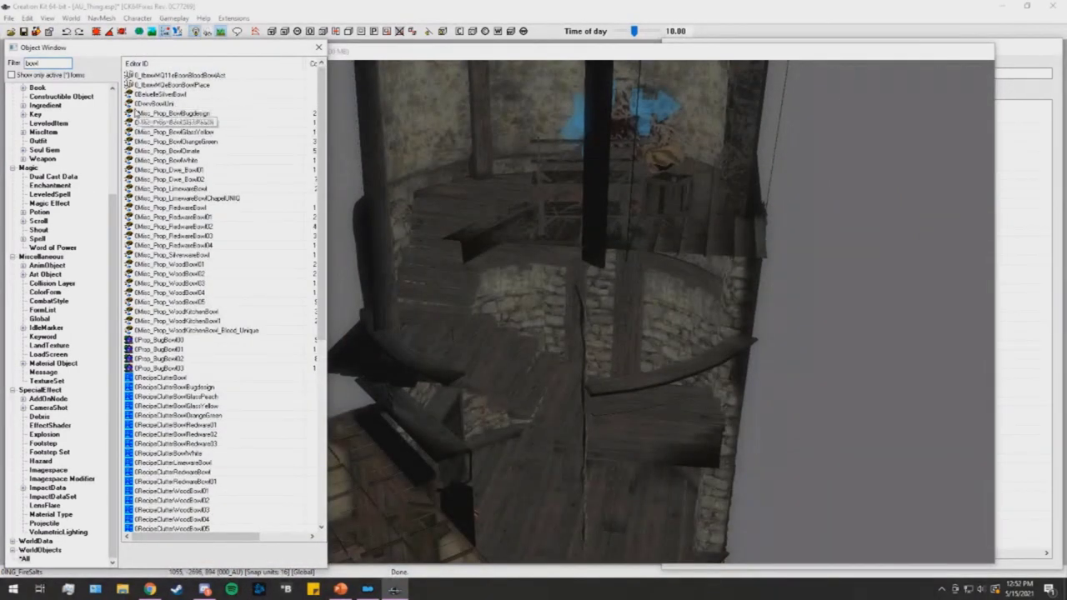
{"action": "left_click", "coordinate": [136, 113]}
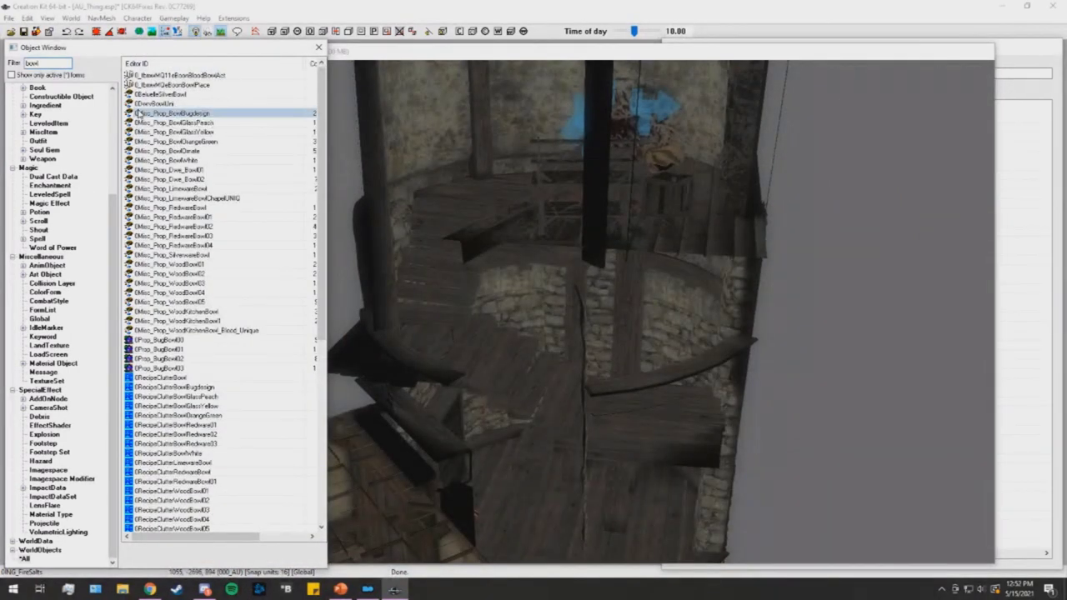
{"action": "left_click", "coordinate": [185, 179], "text": "shift"}
{"action": "left_click_drag", "start_coordinate": [189, 115], "coordinate": [206, 144]}
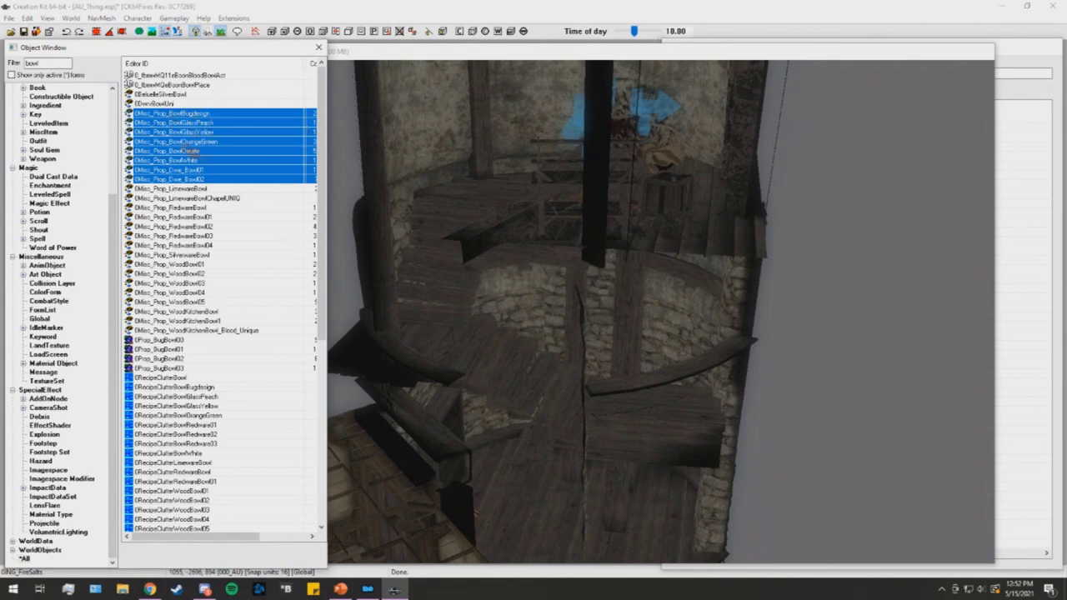
{"action": "left_click", "coordinate": [353, 62]}
{"action": "left_click", "coordinate": [123, 41]}
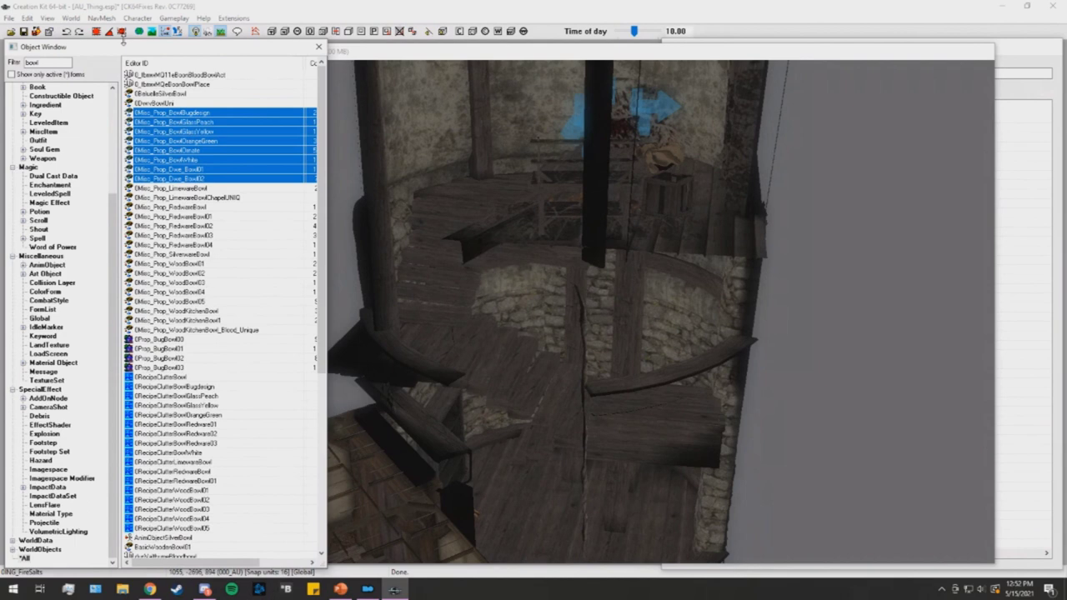
{"action": "middle_click_drag", "start_coordinate": [417, 130], "coordinate": [369, 130], "text": "shift"}
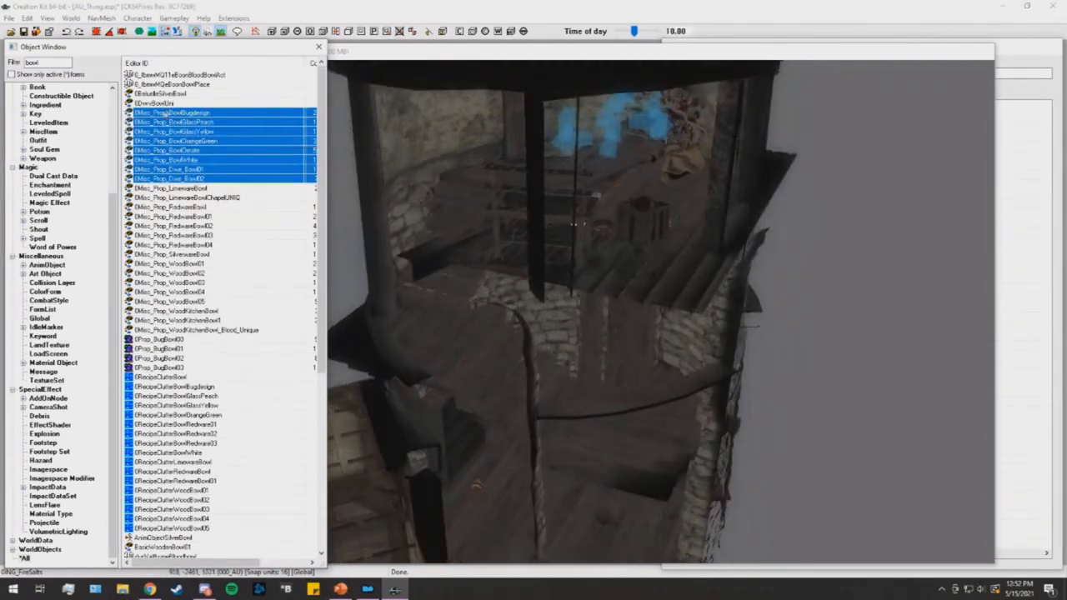
{"action": "left_click", "coordinate": [171, 112]}
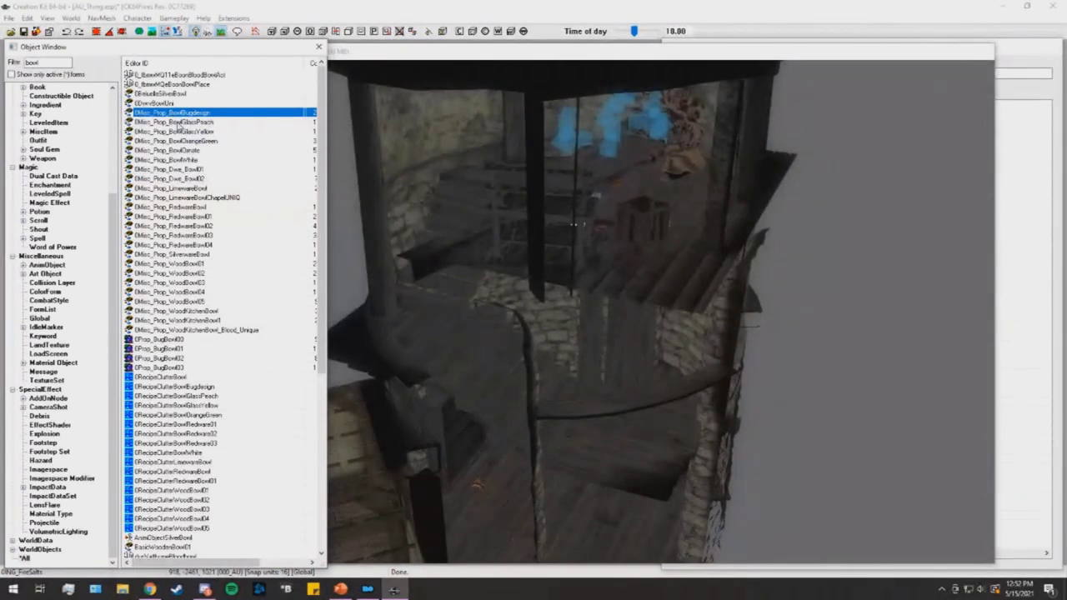
{"action": "left_click", "coordinate": [202, 184], "text": "shift"}
{"action": "left_click_drag", "start_coordinate": [202, 184], "coordinate": [515, 342]}
{"action": "right_click_drag", "start_coordinate": [506, 331], "coordinate": [521, 372]}
{"action": "mouse_move", "coordinate": [569, 416]}
{"action": "middle_mouse_down", "text": "shift"}
{"action": "mouse_move", "coordinate": [583, 415]}
{"action": "mouse_move", "coordinate": [560, 414]}
{"action": "mouse_move", "coordinate": [556, 399]}
{"action": "mouse_move", "coordinate": [603, 385]}
{"action": "mouse_move", "coordinate": [572, 389]}
{"action": "mouse_move", "coordinate": [589, 312]}
{"action": "mouse_move", "coordinate": [576, 350]}
{"action": "mouse_move", "coordinate": [583, 405]}
{"action": "mouse_move", "coordinate": [609, 386]}
{"action": "mouse_move", "coordinate": [643, 389]}
{"action": "mouse_move", "coordinate": [617, 367]}
{"action": "middle_mouse_up", "text": "shift"}
- Rotate the DecalFlameBurnPlacedLarge01 decals beside the crate so that the scorch marks spread across the floor
{"action": "left_click", "coordinate": [611, 364]}
{"action": "left_click", "coordinate": [616, 375]}
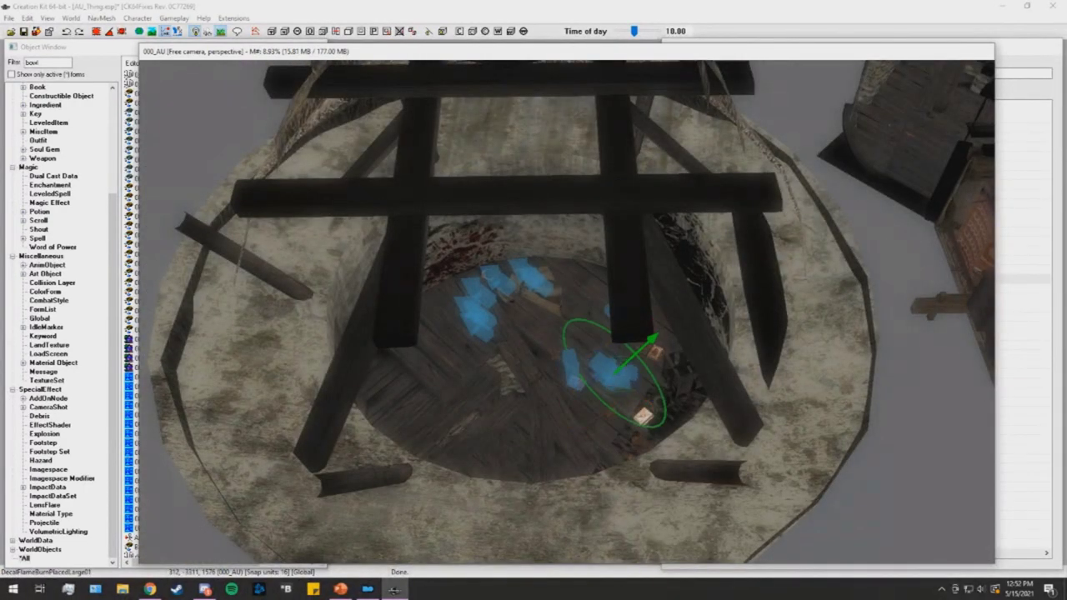
{"action": "right_click_drag", "start_coordinate": [616, 375], "coordinate": [609, 395]}
{"action": "middle_click_drag", "start_coordinate": [631, 327], "coordinate": [697, 305]}
{"action": "scroll", "coordinate": [708, 306], "scroll_direction": "up", "scroll_amount": 5}
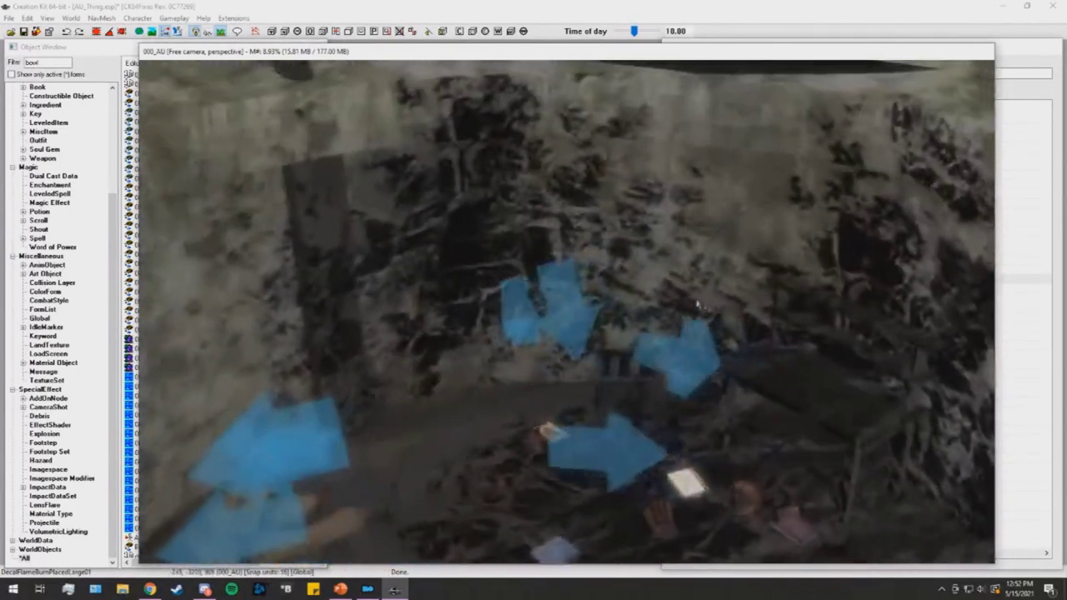
{"action": "scroll", "coordinate": [696, 304], "scroll_direction": "down", "scroll_amount": 3}
{"action": "left_click", "coordinate": [573, 300]}
{"action": "right_click_drag", "start_coordinate": [571, 310], "coordinate": [572, 292]}
{"action": "mouse_move", "coordinate": [572, 292]}
{"action": "middle_mouse_down"}
{"action": "mouse_move", "coordinate": [568, 301]}
{"action": "mouse_move", "coordinate": [589, 309]}
{"action": "mouse_move", "coordinate": [571, 309]}
{"action": "middle_mouse_up"}
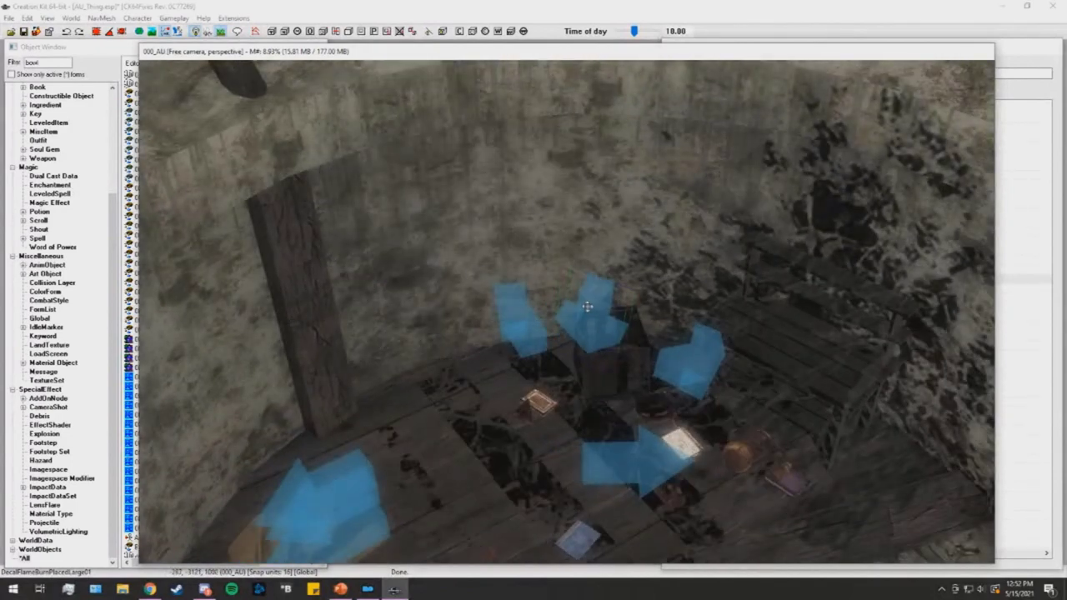
- Rotate and move the DecalFlameBurnPlacedLarge01 decal at the crate so that its scorch marks cover the curved wall behind
{"action": "right_click", "coordinate": [593, 309]}
{"action": "left_click", "coordinate": [591, 296]}
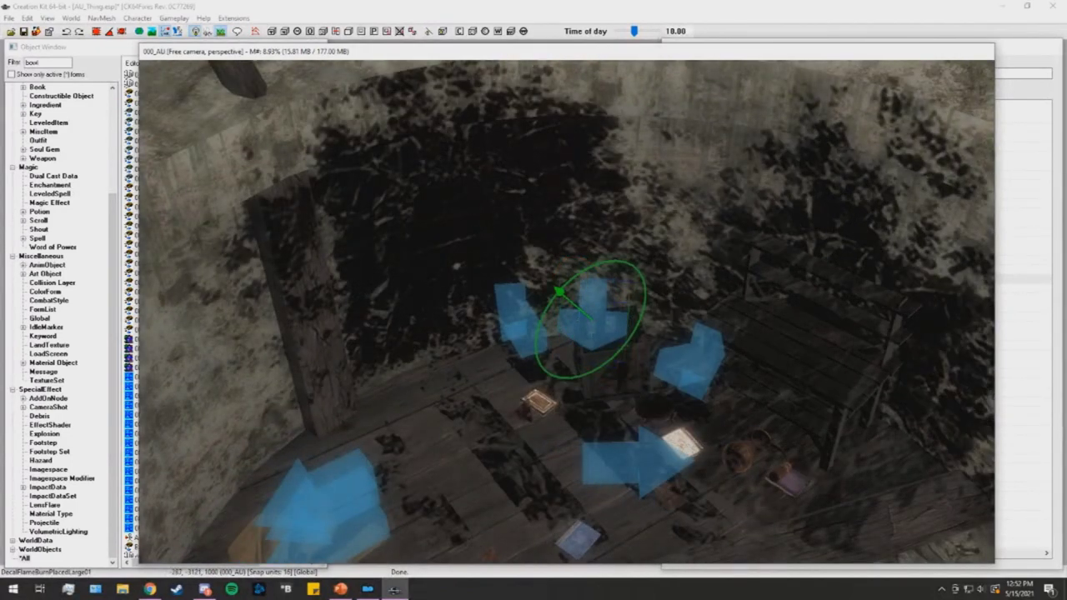
{"action": "right_click_drag", "start_coordinate": [591, 306], "coordinate": [606, 303]}
{"action": "mouse_move", "coordinate": [607, 304]}
{"action": "middle_mouse_down"}
{"action": "mouse_move", "coordinate": [600, 324]}
{"action": "mouse_move", "coordinate": [574, 325]}
{"action": "middle_mouse_up"}
{"action": "mouse_move", "coordinate": [575, 325]}
{"action": "left_mouse_down"}
{"action": "mouse_move", "coordinate": [602, 301]}
{"action": "mouse_move", "coordinate": [631, 302]}
{"action": "left_mouse_up"}
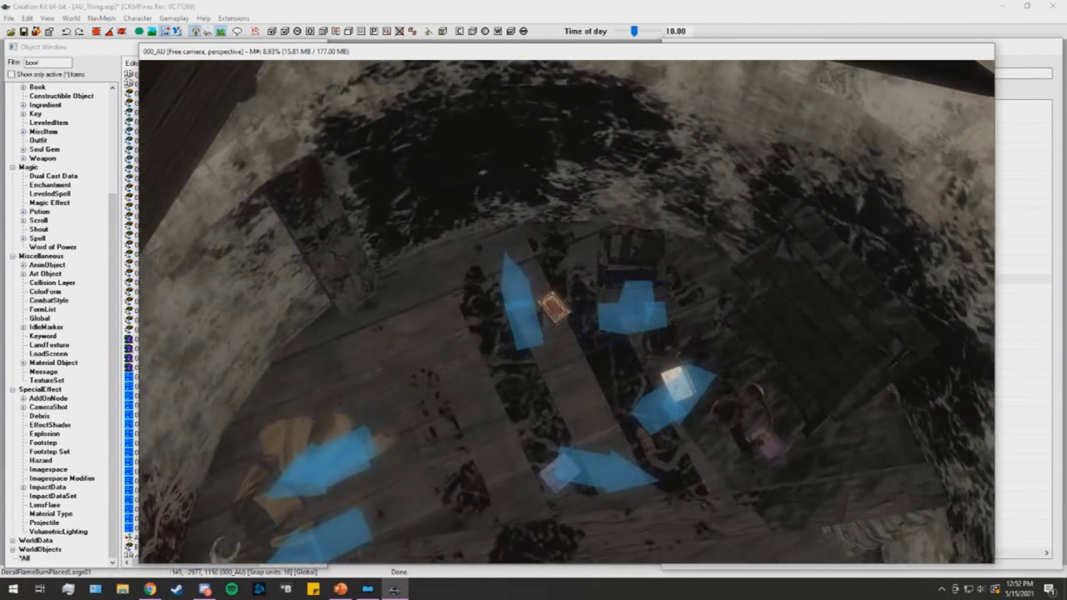
- Paste a copy of the burn decal beside the wooden post and reposition the decals to extend the scorching across floor and wall
{"action": "key", "text": "ctrl+v"}
{"action": "left_click_drag", "start_coordinate": [266, 279], "coordinate": [334, 307]}
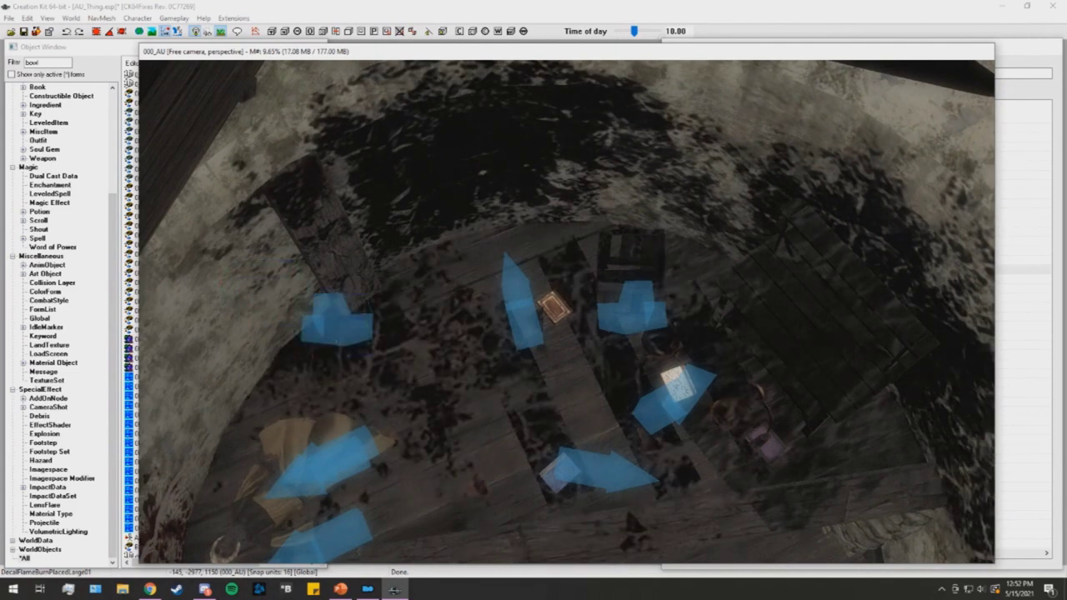
{"action": "mouse_move", "coordinate": [342, 306]}
{"action": "middle_mouse_down"}
{"action": "mouse_move", "coordinate": [365, 285]}
{"action": "mouse_move", "coordinate": [353, 293]}
{"action": "middle_mouse_up"}
{"action": "left_click_drag", "start_coordinate": [354, 293], "coordinate": [378, 288]}
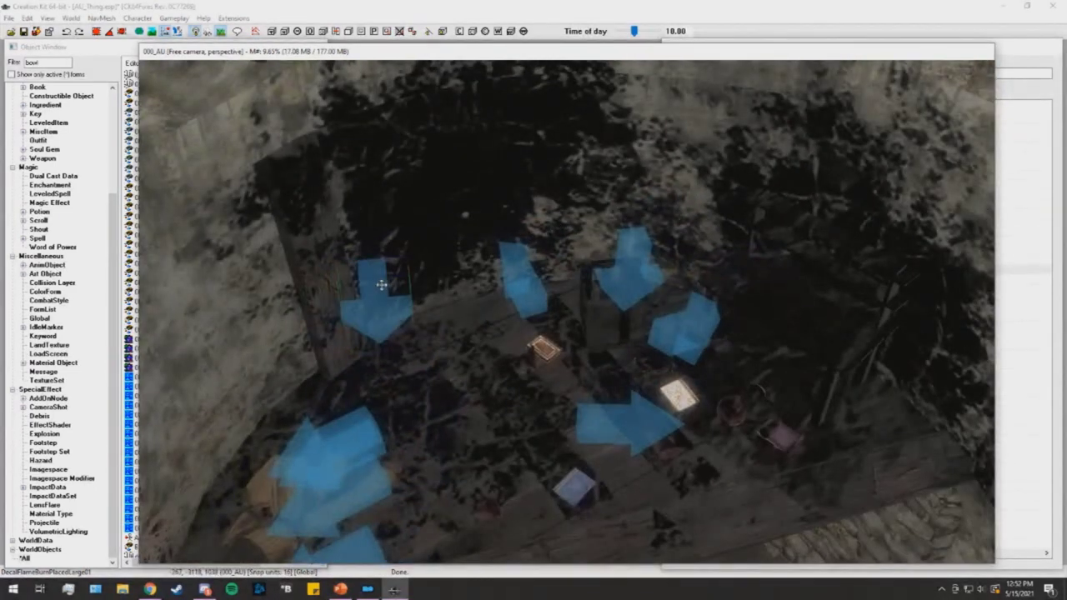
{"action": "middle_click_drag", "start_coordinate": [379, 286], "coordinate": [380, 304]}
{"action": "left_click_drag", "start_coordinate": [380, 304], "coordinate": [357, 303]}
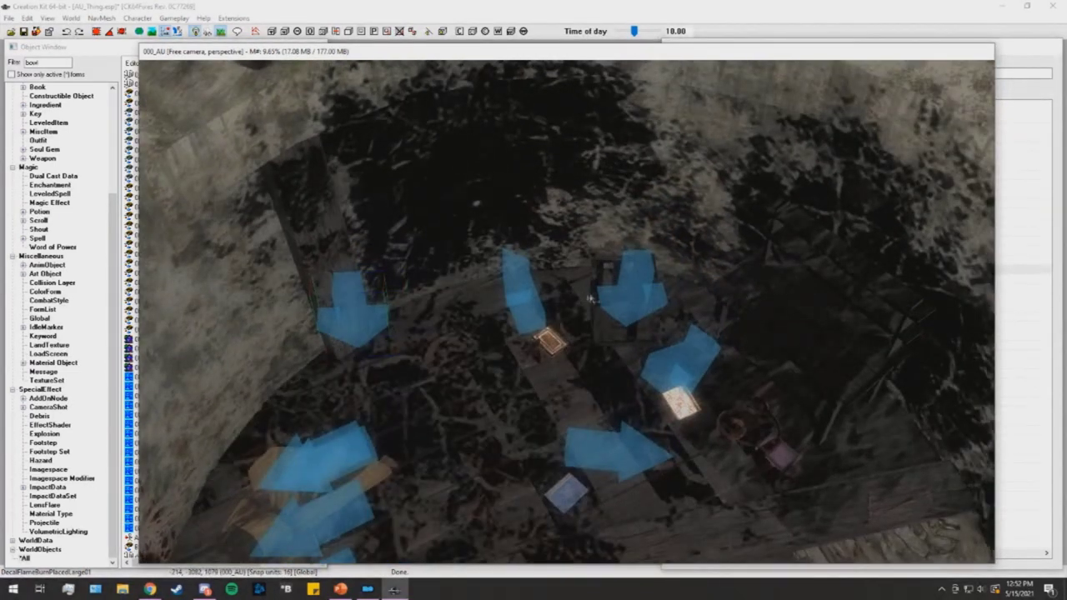
{"action": "mouse_move", "coordinate": [631, 298]}
{"action": "left_mouse_down"}
{"action": "mouse_move", "coordinate": [677, 349]}
{"action": "mouse_move", "coordinate": [685, 342]}
{"action": "left_mouse_up"}
{"action": "scroll", "coordinate": [575, 277], "scroll_direction": "down", "scroll_amount": 8}
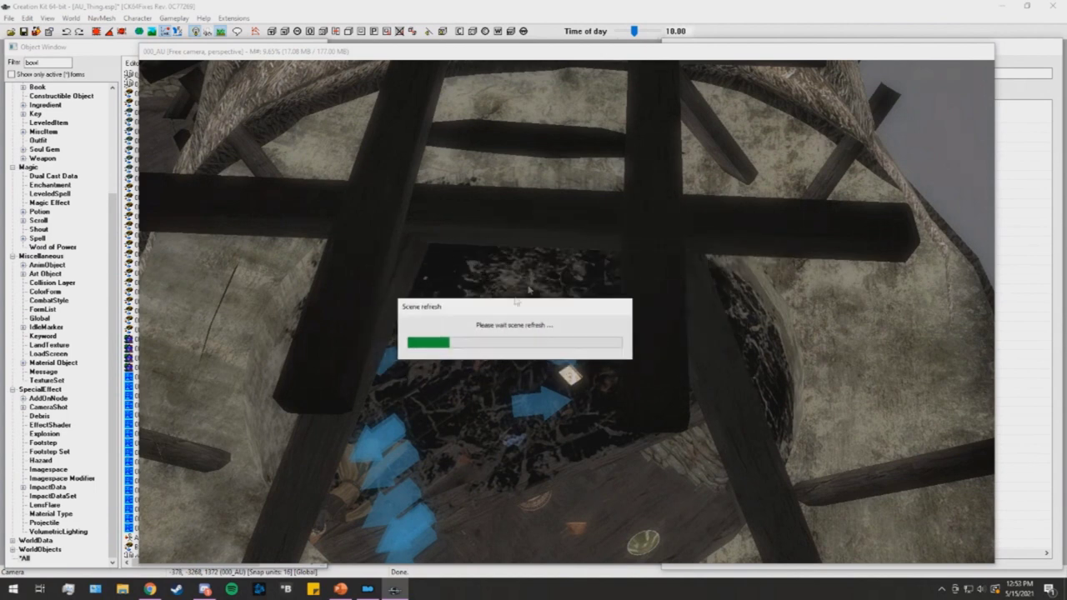
- Examine the furnished bedroom's bookshelf, wall shelves, bed and rug as a reference for clutter placement
{"action": "left_click", "coordinate": [547, 412]}
{"action": "mouse_move", "coordinate": [548, 412]}
{"action": "middle_mouse_down", "text": "shift"}
{"action": "mouse_move", "coordinate": [591, 392]}
{"action": "mouse_move", "coordinate": [541, 376]}
{"action": "mouse_move", "coordinate": [471, 399]}
{"action": "middle_mouse_up", "text": "shift"}
{"action": "scroll", "coordinate": [471, 399], "scroll_direction": "down", "scroll_amount": 3}
{"action": "scroll", "coordinate": [471, 400], "scroll_direction": "up", "scroll_amount": 4}
{"action": "middle_click_drag", "start_coordinate": [583, 320], "coordinate": [511, 312], "text": "shift"}
{"action": "left_click", "coordinate": [591, 306]}
{"action": "middle_click_drag", "start_coordinate": [591, 306], "coordinate": [597, 283], "text": "shift"}
{"action": "scroll", "coordinate": [591, 281], "scroll_direction": "up", "scroll_amount": 8}
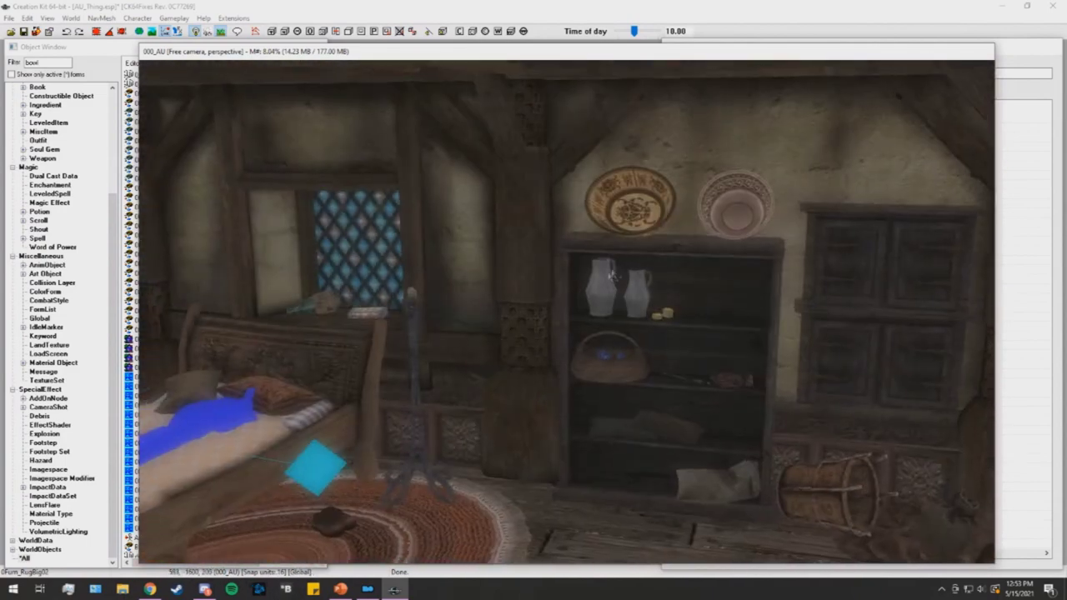
{"action": "left_click", "coordinate": [620, 262]}
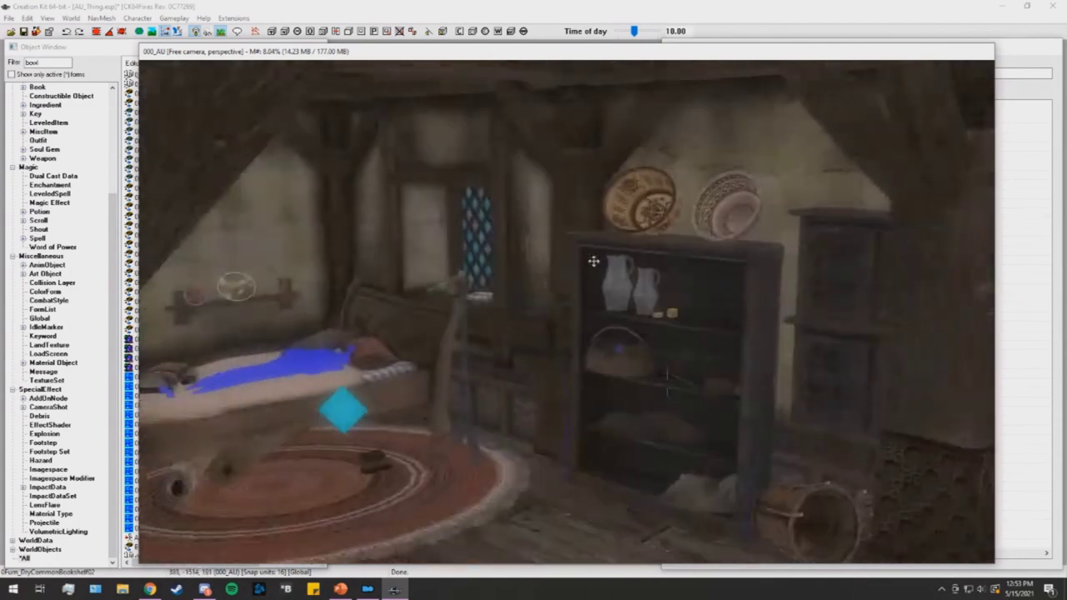
{"action": "scroll", "coordinate": [601, 260], "scroll_direction": "up", "scroll_amount": 4}
{"action": "middle_click_drag", "start_coordinate": [602, 260], "coordinate": [696, 330], "text": "shift"}
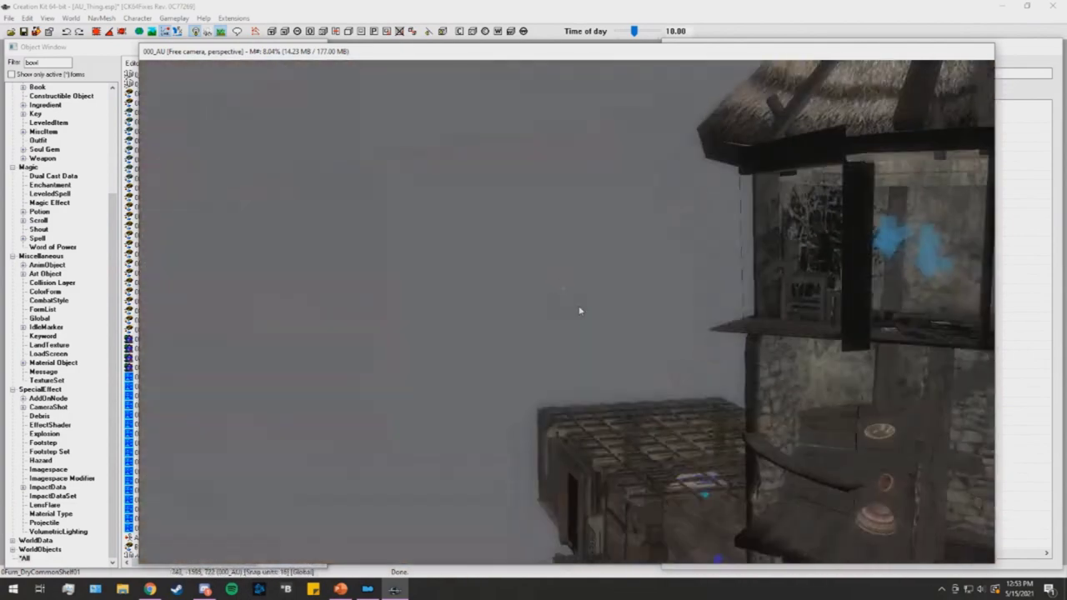
{"action": "middle_click_drag", "start_coordinate": [581, 311], "coordinate": [632, 449]}
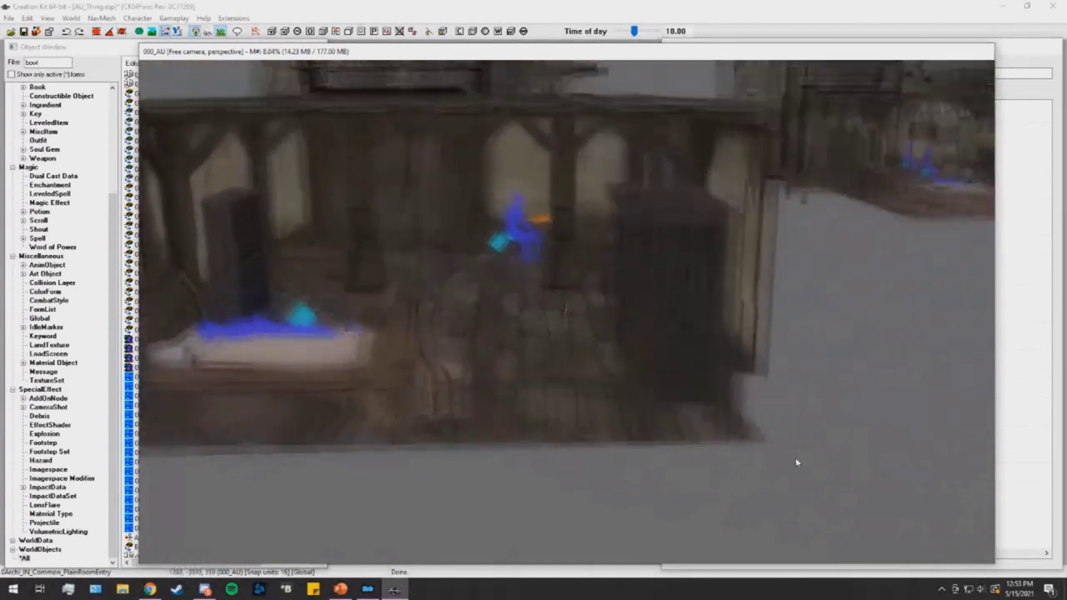
{"action": "scroll", "coordinate": [727, 328], "scroll_direction": "up", "scroll_amount": 5}
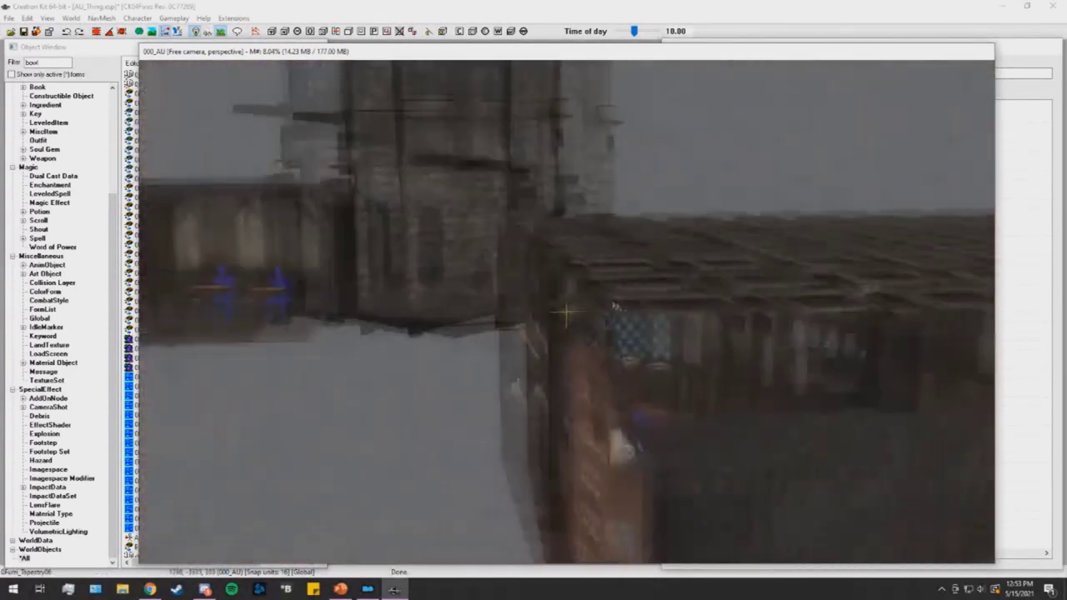
{"action": "scroll", "coordinate": [541, 305], "scroll_direction": "up", "scroll_amount": 5}
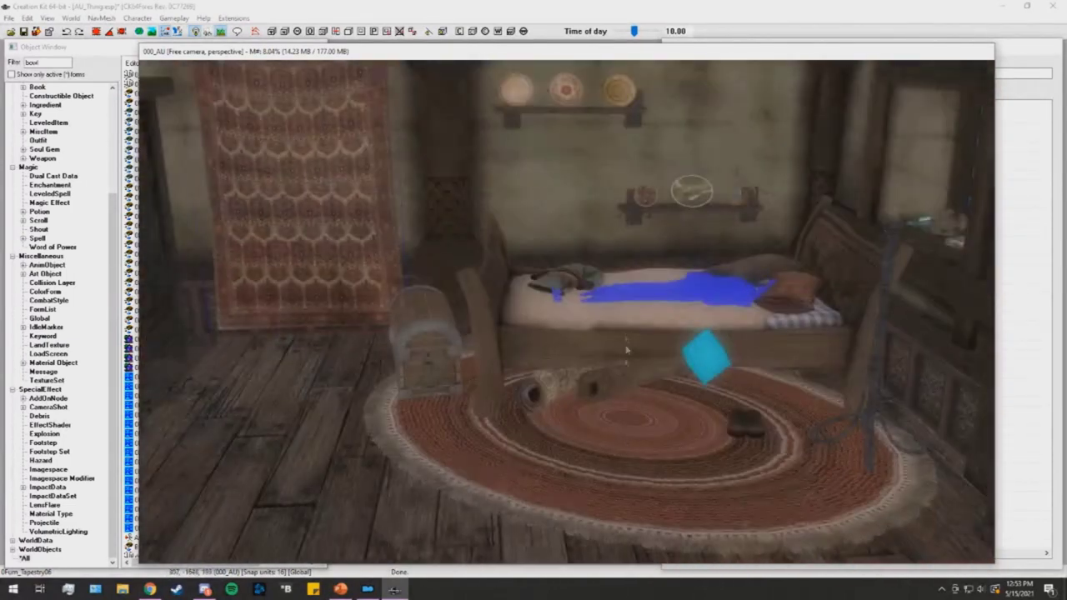
{"action": "middle_click_drag", "start_coordinate": [627, 350], "coordinate": [630, 353]}
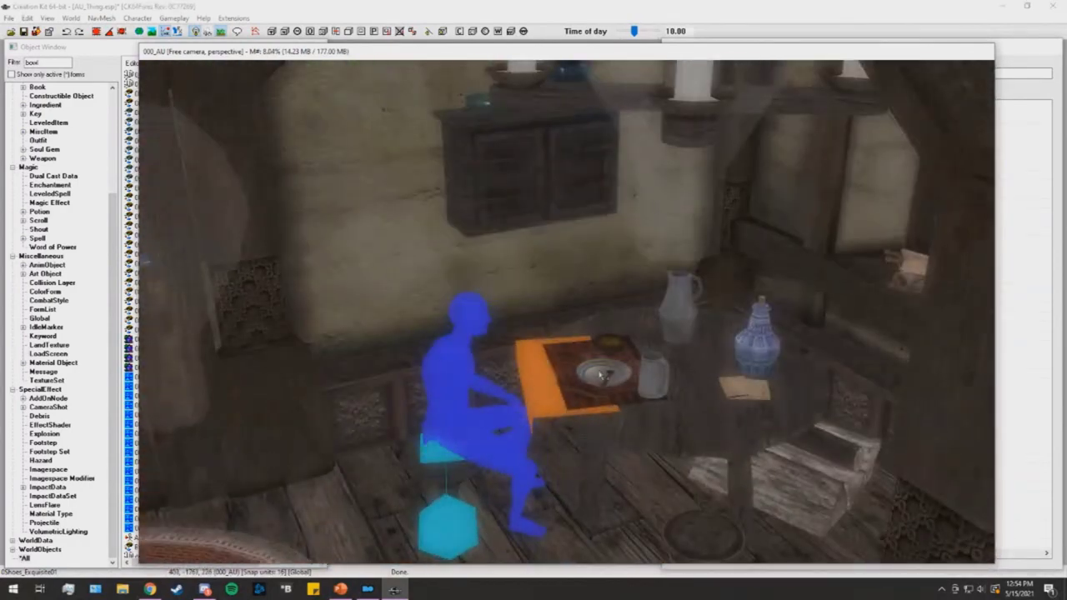
- Examine the plate on the dining table, the scroll on the window ledge and the bottles on the wall cabinet
{"action": "left_click", "coordinate": [602, 376]}
{"action": "key", "text": "c"}
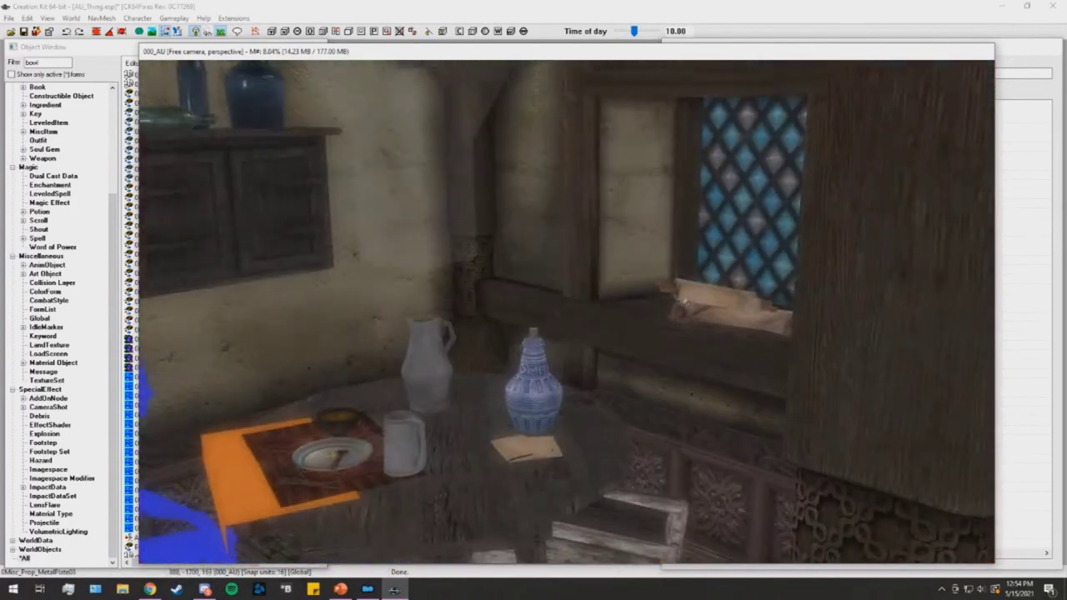
{"action": "left_click", "coordinate": [686, 301]}
{"action": "key", "text": "shift"}
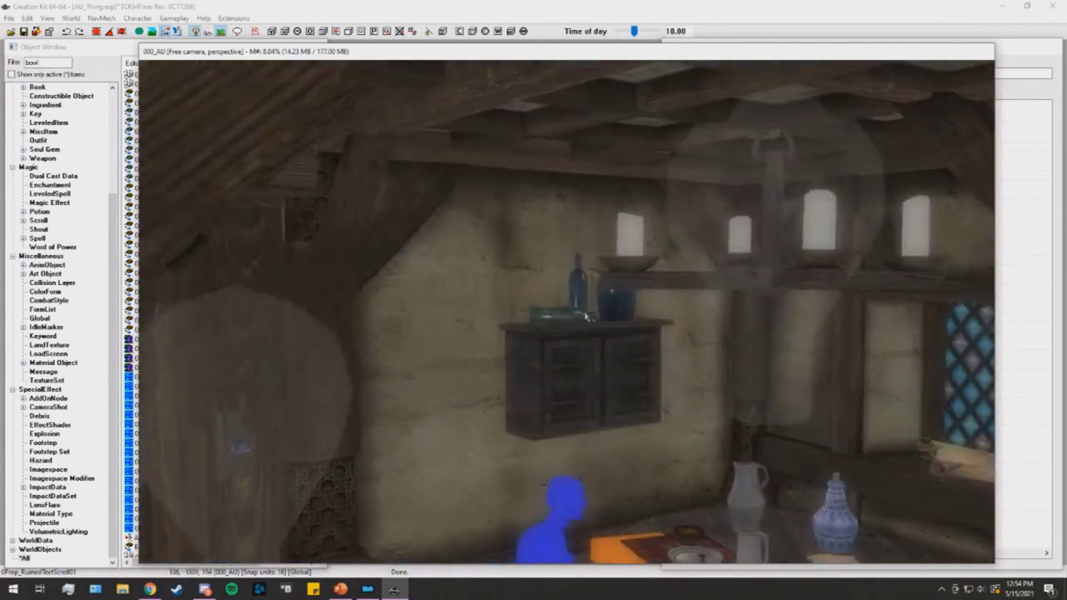
{"action": "left_click", "coordinate": [573, 313]}
{"action": "key", "text": "shift+f"}
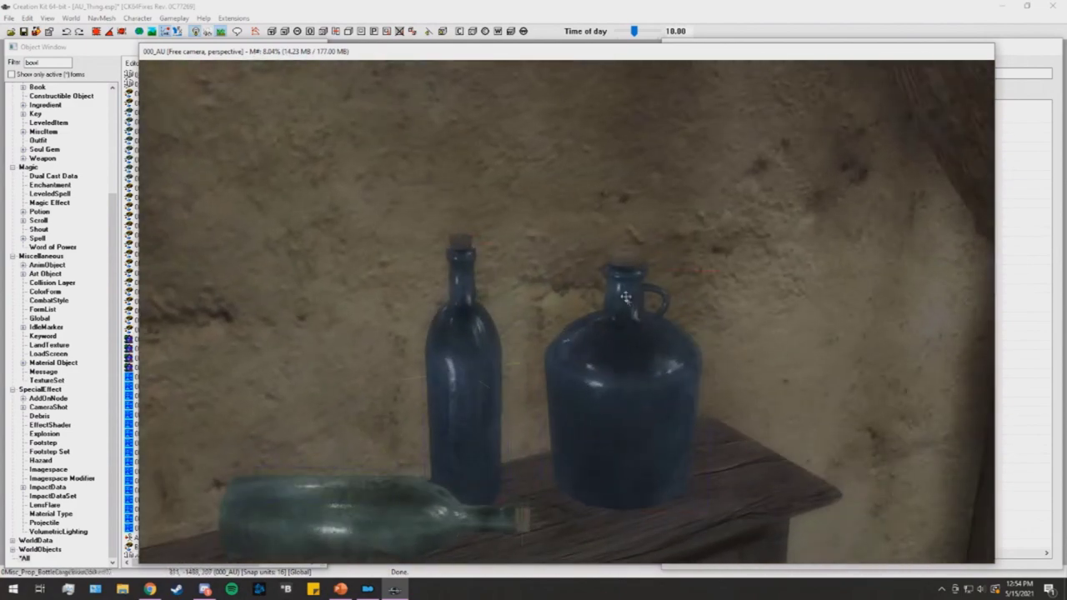
{"action": "left_click", "coordinate": [444, 492]}
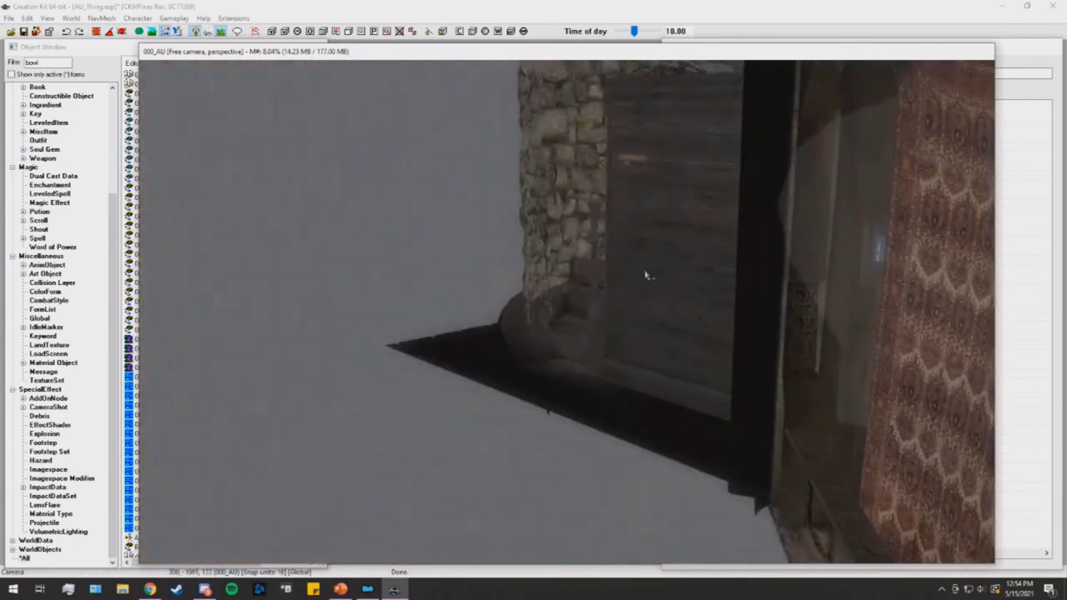
- Adjust the candle holder beside the yellow books on the tower's bookshelf and drop it onto the shelf
{"action": "mouse_move", "coordinate": [645, 275]}
{"action": "middle_mouse_down", "text": "shift"}
{"action": "mouse_move", "coordinate": [594, 276]}
{"action": "mouse_move", "coordinate": [661, 275]}
{"action": "middle_mouse_up", "text": "shift"}
{"action": "middle_click_drag", "start_coordinate": [479, 221], "coordinate": [505, 310], "text": "shift"}
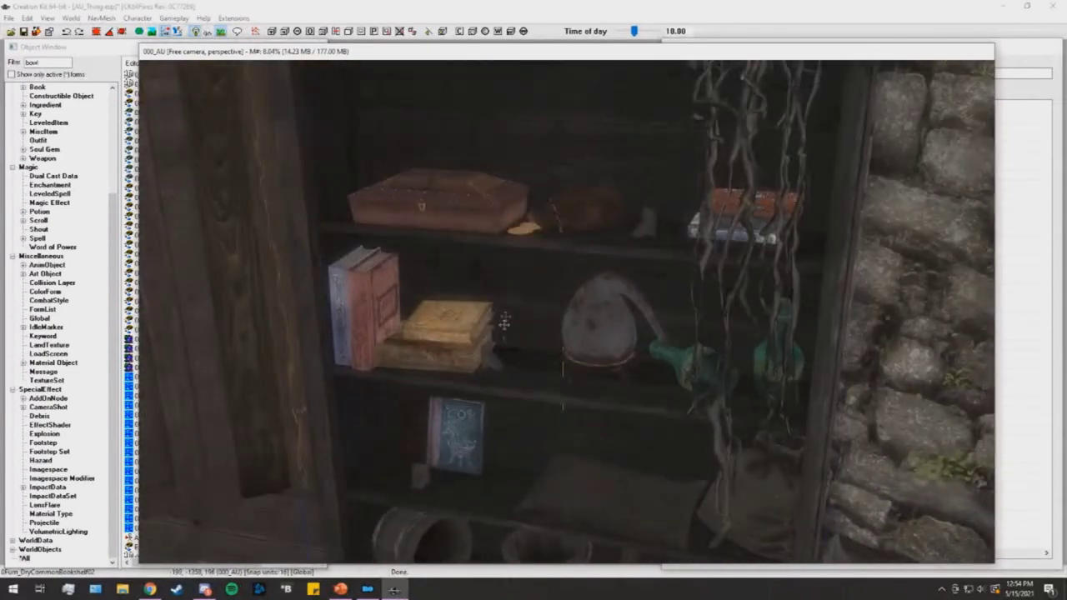
{"action": "left_click", "coordinate": [485, 355]}
{"action": "key", "text": "c"}
{"action": "mouse_move", "coordinate": [483, 350]}
{"action": "middle_mouse_down", "text": "shift"}
{"action": "mouse_move", "coordinate": [476, 319]}
{"action": "mouse_move", "coordinate": [489, 348]}
{"action": "middle_mouse_up", "text": "shift"}
{"action": "left_click_drag", "start_coordinate": [603, 269], "coordinate": [603, 186]}
{"action": "key", "text": "f"}
{"action": "middle_click_drag", "start_coordinate": [600, 219], "coordinate": [624, 250], "text": "shift"}
{"action": "scroll", "coordinate": [639, 202], "scroll_direction": "down", "scroll_amount": 6}
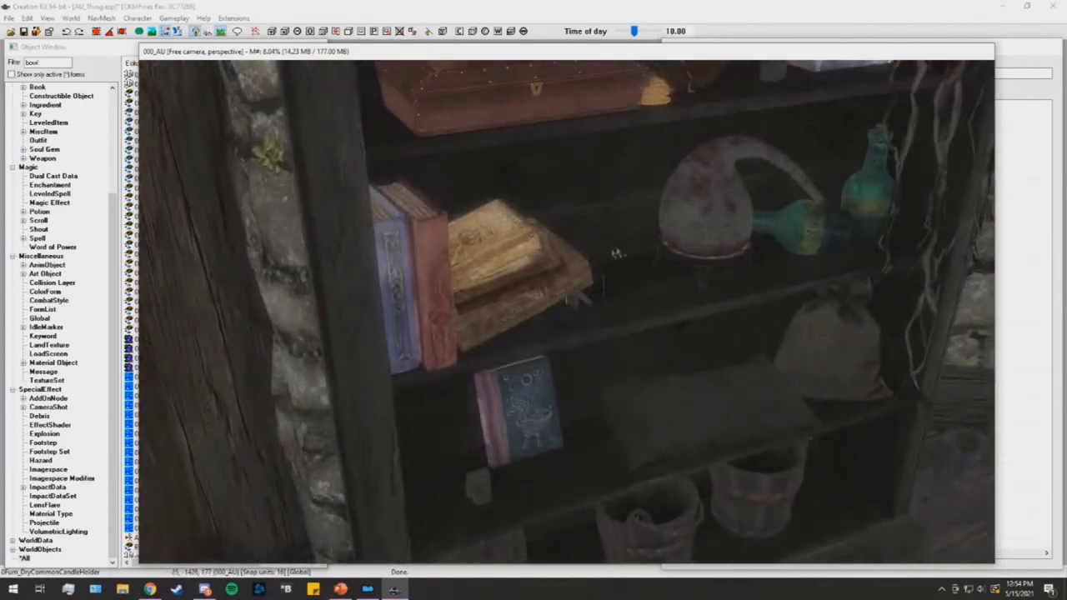
- Examine the clutter on the tower's bookshelf and the items scattered around the round rug
{"action": "mouse_move", "coordinate": [581, 301]}
{"action": "middle_mouse_down"}
{"action": "mouse_move", "coordinate": [552, 286]}
{"action": "mouse_move", "coordinate": [581, 292]}
{"action": "middle_mouse_up"}
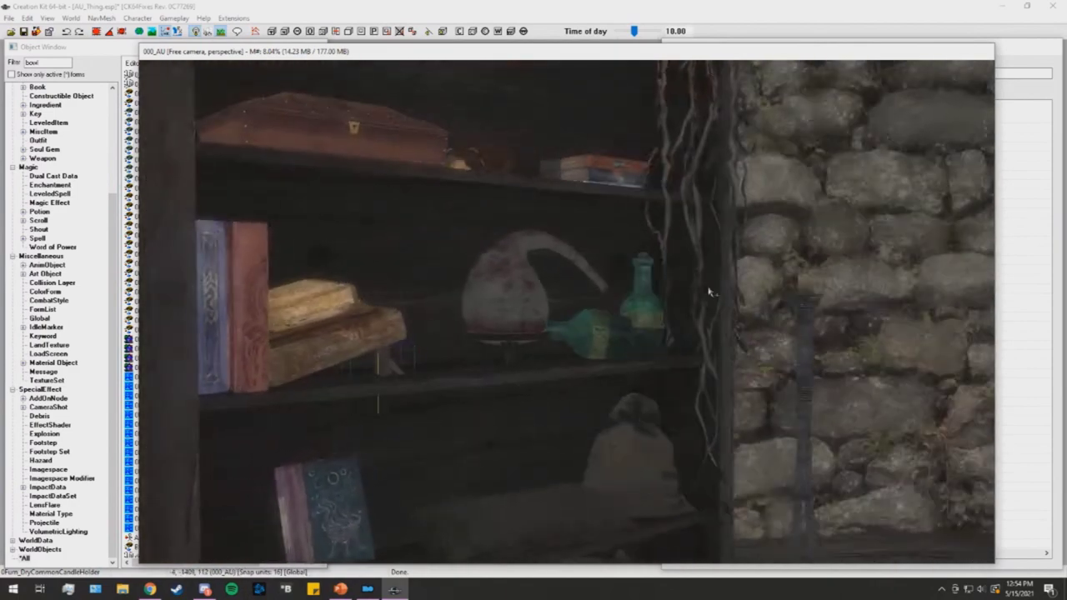
{"action": "scroll", "coordinate": [709, 292], "scroll_direction": "down", "scroll_amount": 10}
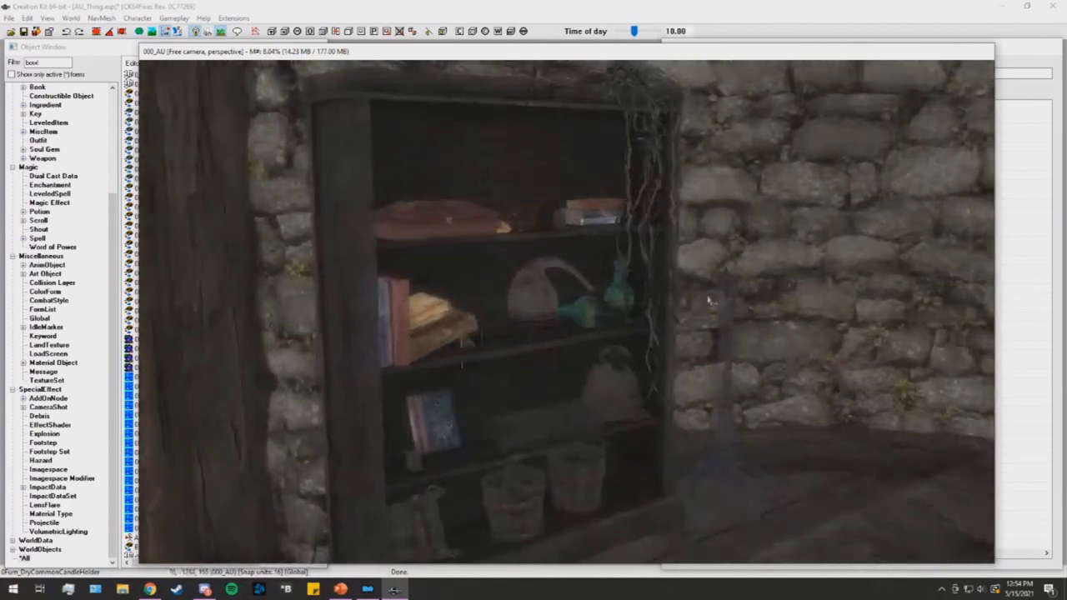
{"action": "middle_click_drag", "start_coordinate": [709, 301], "coordinate": [656, 298]}
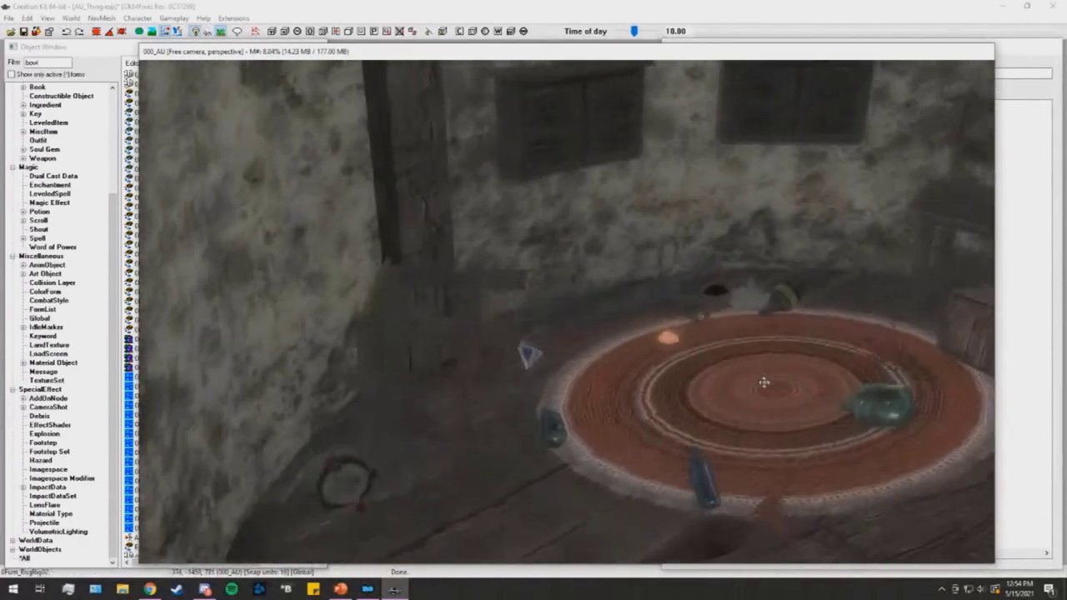
{"action": "key", "text": "XF86AudioLowerVolume"}
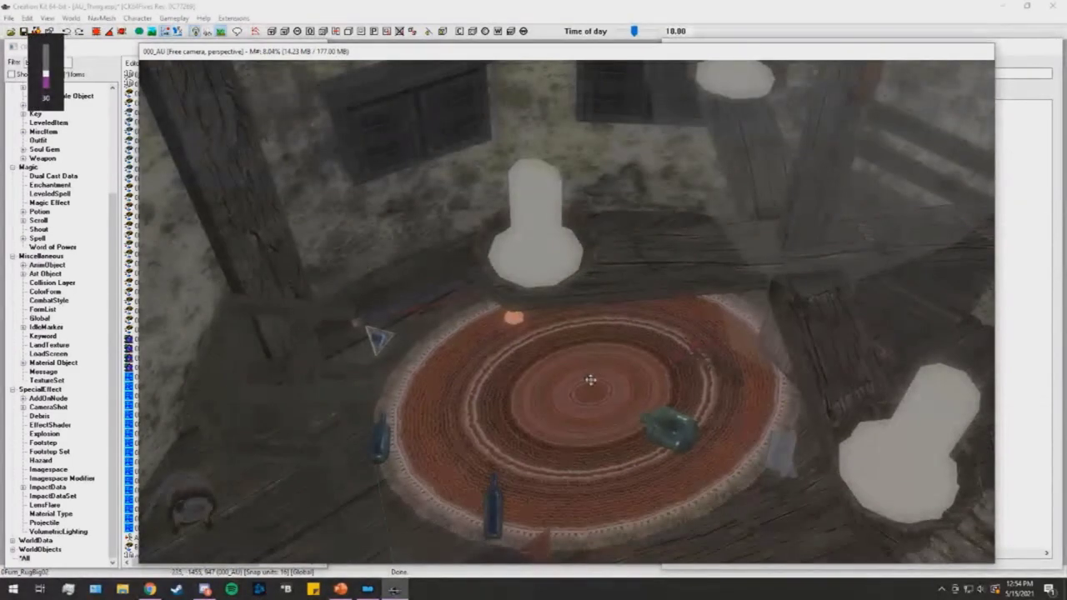
{"action": "mouse_move", "coordinate": [591, 394]}
{"action": "middle_mouse_down", "text": "shift"}
{"action": "mouse_move", "coordinate": [619, 380]}
{"action": "mouse_move", "coordinate": [578, 377]}
{"action": "middle_mouse_up", "text": "shift"}
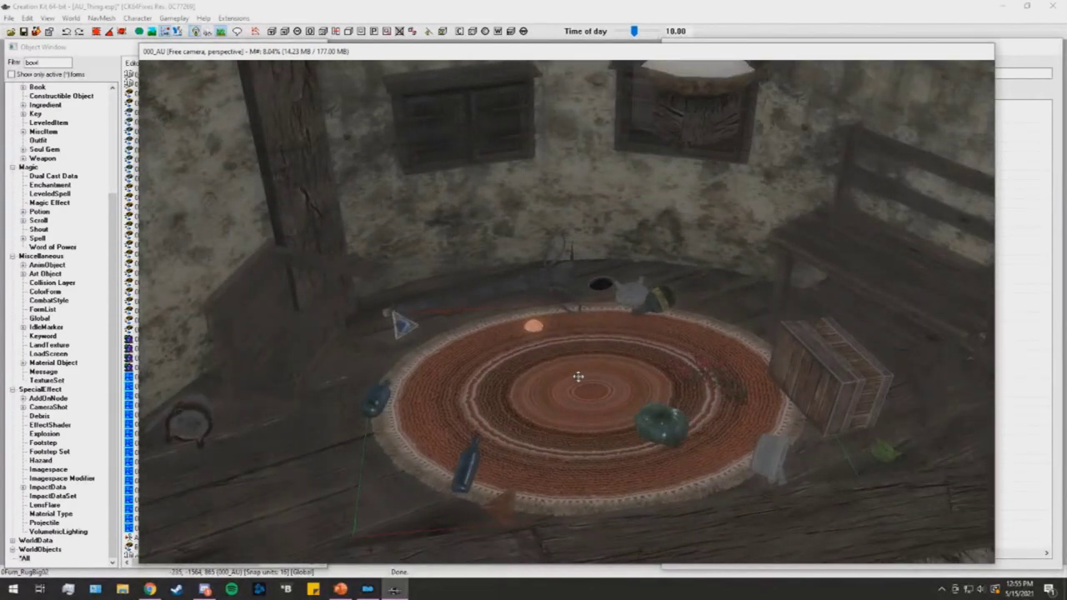
{"action": "mouse_move", "coordinate": [578, 377]}
{"action": "middle_mouse_down", "text": "shift"}
{"action": "mouse_move", "coordinate": [484, 360]}
{"action": "mouse_move", "coordinate": [514, 352]}
{"action": "mouse_move", "coordinate": [512, 341]}
{"action": "mouse_move", "coordinate": [452, 334]}
{"action": "mouse_move", "coordinate": [594, 393]}
{"action": "mouse_move", "coordinate": [583, 370]}
{"action": "mouse_move", "coordinate": [597, 375]}
{"action": "mouse_move", "coordinate": [570, 359]}
{"action": "mouse_move", "coordinate": [569, 381]}
{"action": "middle_mouse_up", "text": "shift"}
{"action": "scroll", "coordinate": [570, 381], "scroll_direction": "up", "scroll_amount": 3}
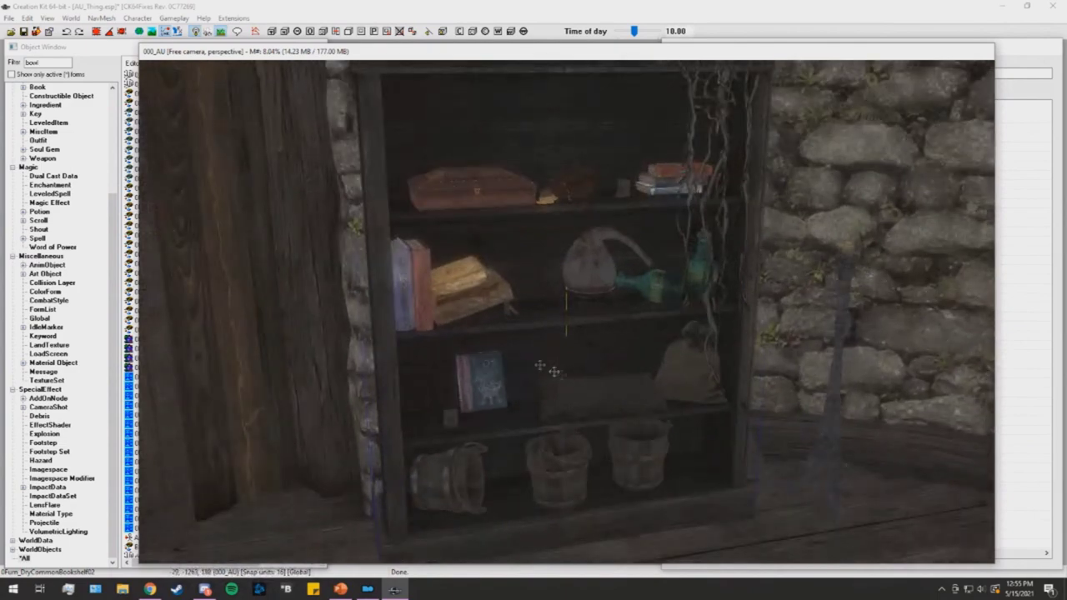
- Inspect the reference settings of the Book of Daedra and the spilled coin purse on the bookshelf
{"action": "double_click", "coordinate": [482, 311]}
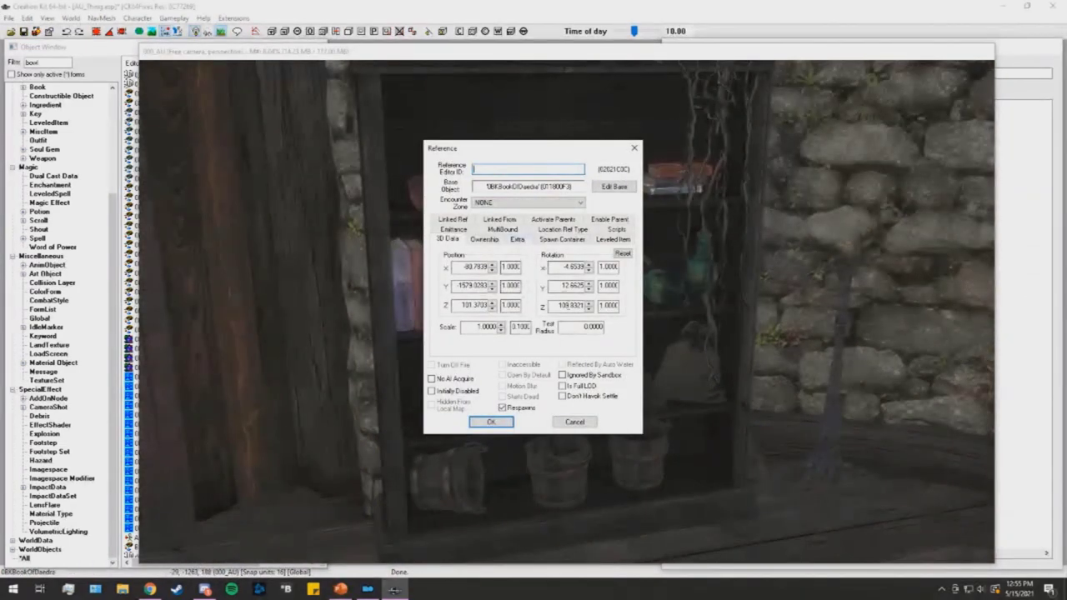
{"action": "left_click", "coordinate": [633, 150]}
{"action": "double_click", "coordinate": [554, 202]}
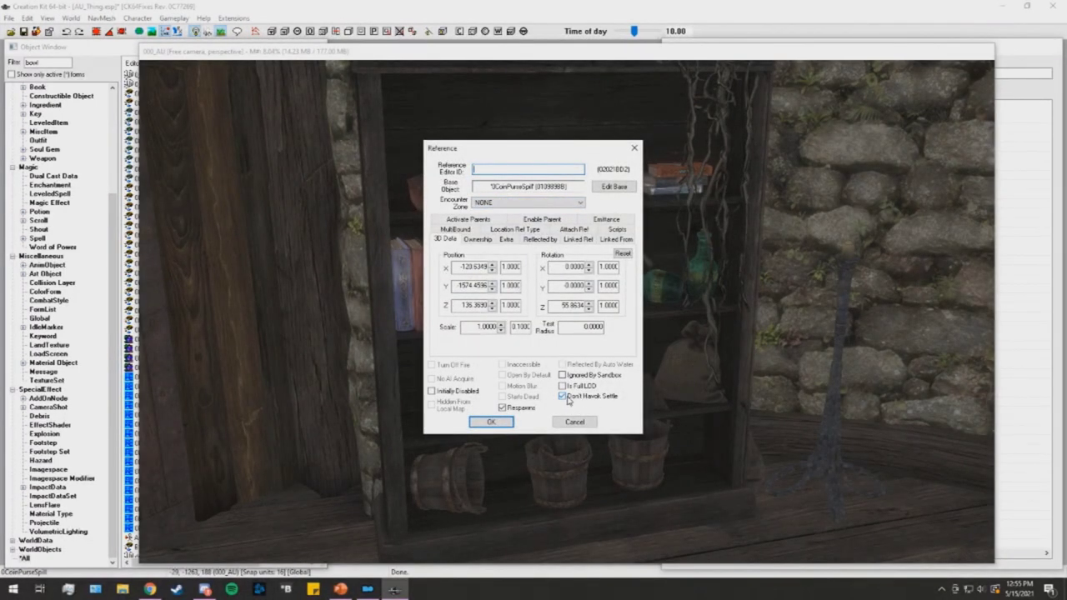
{"action": "left_click", "coordinate": [588, 426]}
- Delete the apprentice retort from the tower bookshelf's middle shelf
{"action": "left_click", "coordinate": [597, 274]}
{"action": "key", "text": "shift"}
{"action": "scroll", "coordinate": [599, 262], "scroll_direction": "up", "scroll_amount": 5}
{"action": "scroll", "coordinate": [601, 268], "scroll_direction": "down", "scroll_amount": 6}
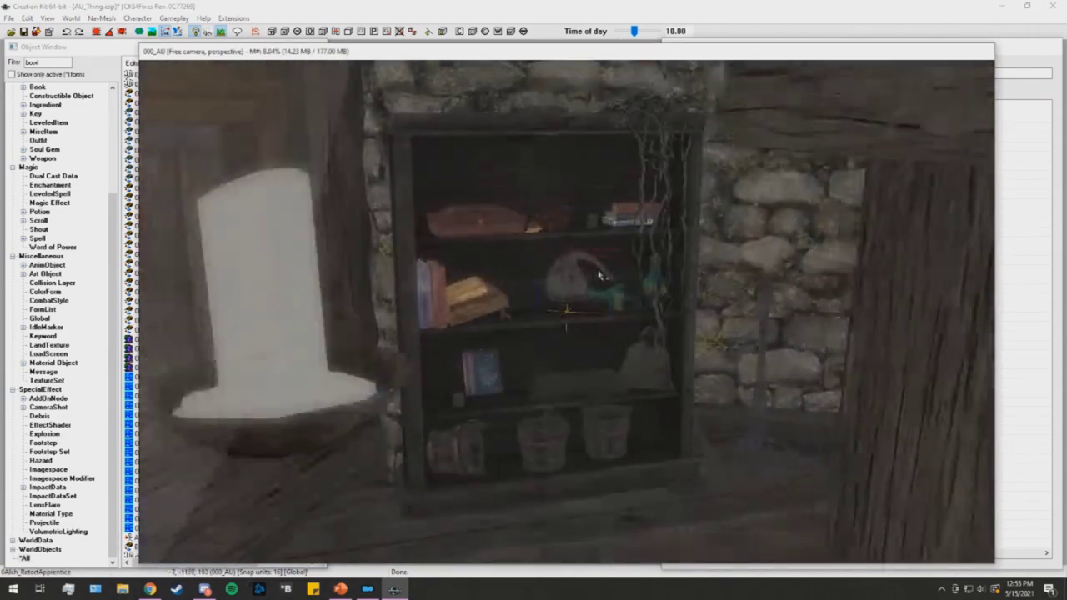
{"action": "scroll", "coordinate": [602, 276], "scroll_direction": "up", "scroll_amount": 2}
{"action": "middle_click_drag", "start_coordinate": [602, 288], "coordinate": [540, 278], "text": "shift"}
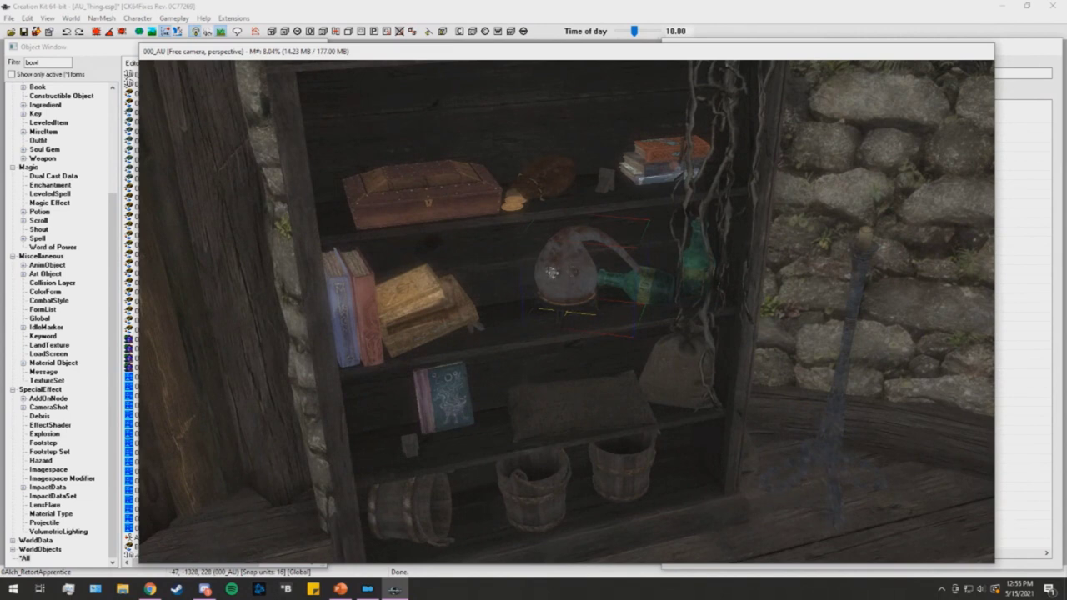
{"action": "left_click_drag", "start_coordinate": [570, 279], "coordinate": [564, 275]}
{"action": "key", "text": "Delete"}
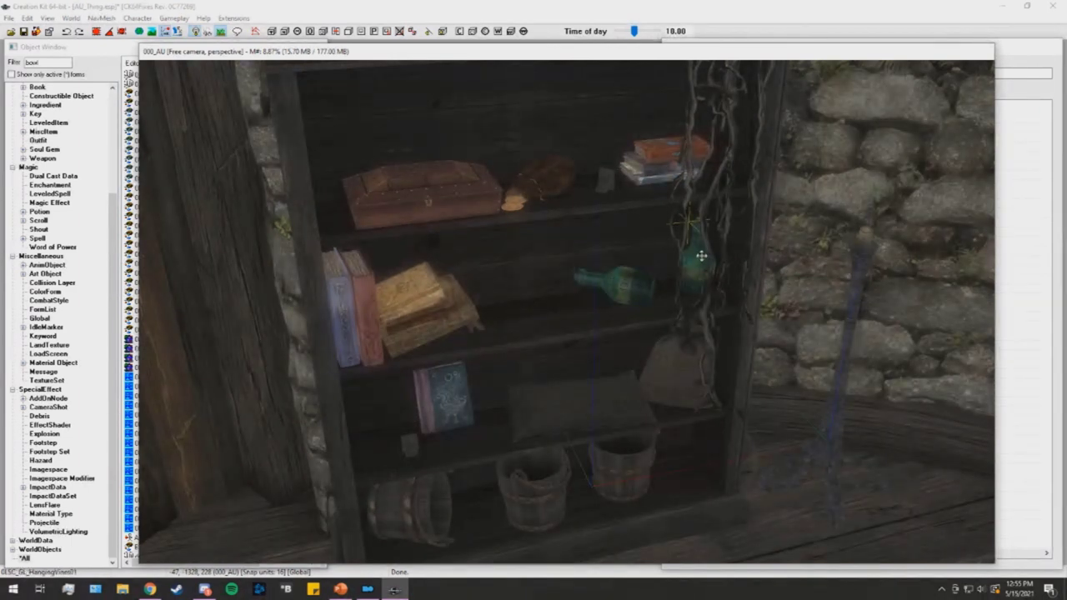
- Hide the hanging vines in front of the bookshelf and move the upright green potion beside the toppled bottle
{"action": "key", "text": "1"}
{"action": "key", "text": "1"}
{"action": "key", "text": "1"}
{"action": "left_click", "coordinate": [699, 261]}
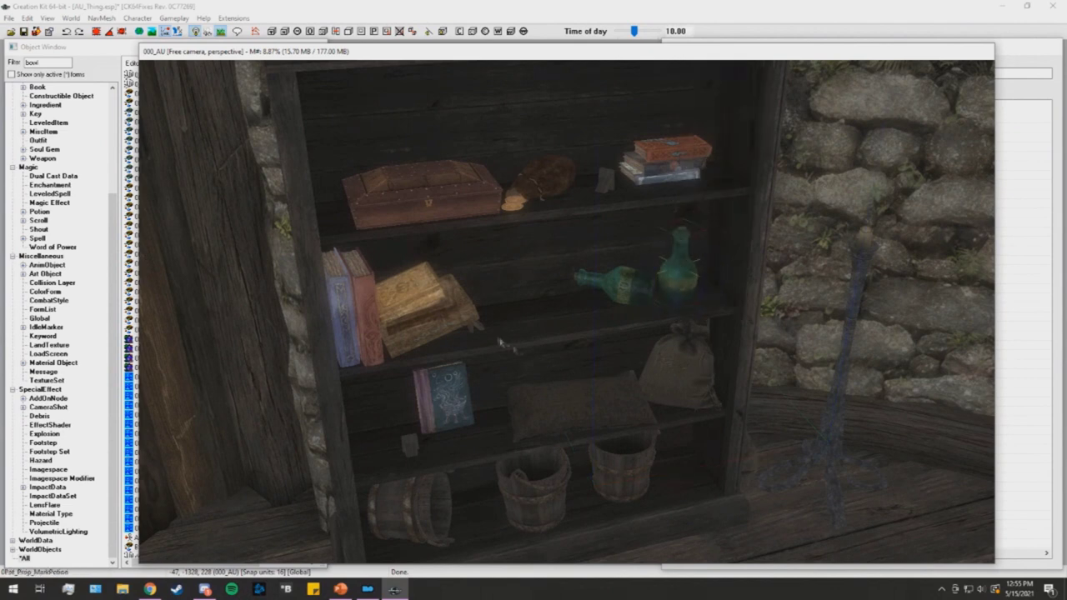
- Tilt the red Book of Riddles and shift the yellow one so that the books lean messily on the middle shelf
{"action": "left_click_drag", "start_coordinate": [365, 307], "coordinate": [390, 280]}
{"action": "mouse_move", "coordinate": [390, 280]}
{"action": "right_mouse_down"}
{"action": "mouse_move", "coordinate": [497, 276]}
{"action": "mouse_move", "coordinate": [376, 278]}
{"action": "right_mouse_up"}
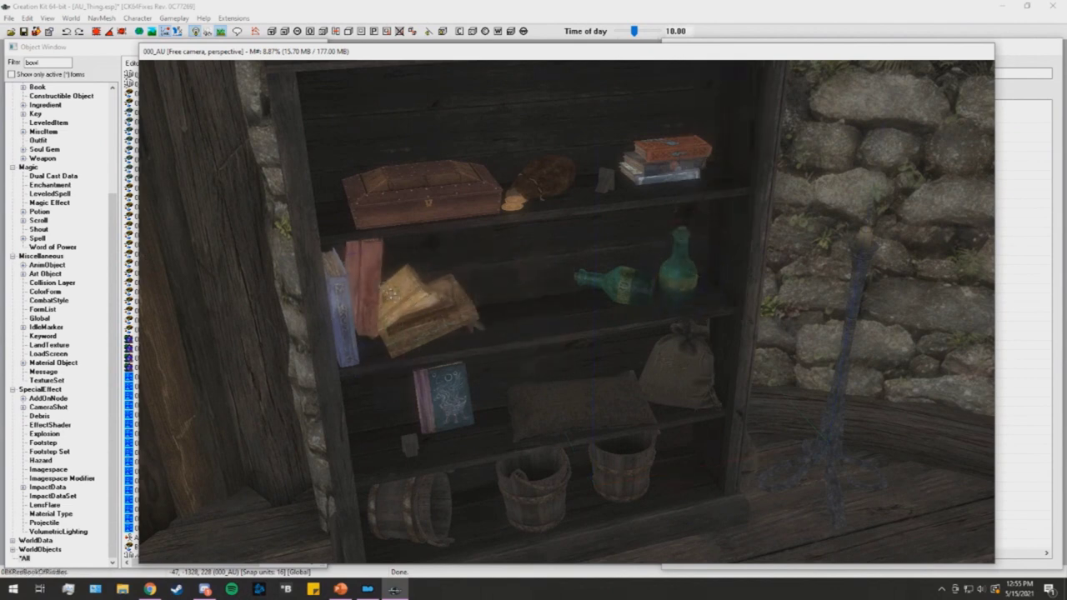
{"action": "mouse_move", "coordinate": [428, 311]}
{"action": "left_mouse_down"}
{"action": "mouse_move", "coordinate": [443, 307]}
{"action": "mouse_move", "coordinate": [432, 305]}
{"action": "left_mouse_up"}
{"action": "middle_click_drag", "start_coordinate": [432, 305], "coordinate": [463, 287], "text": "shift"}
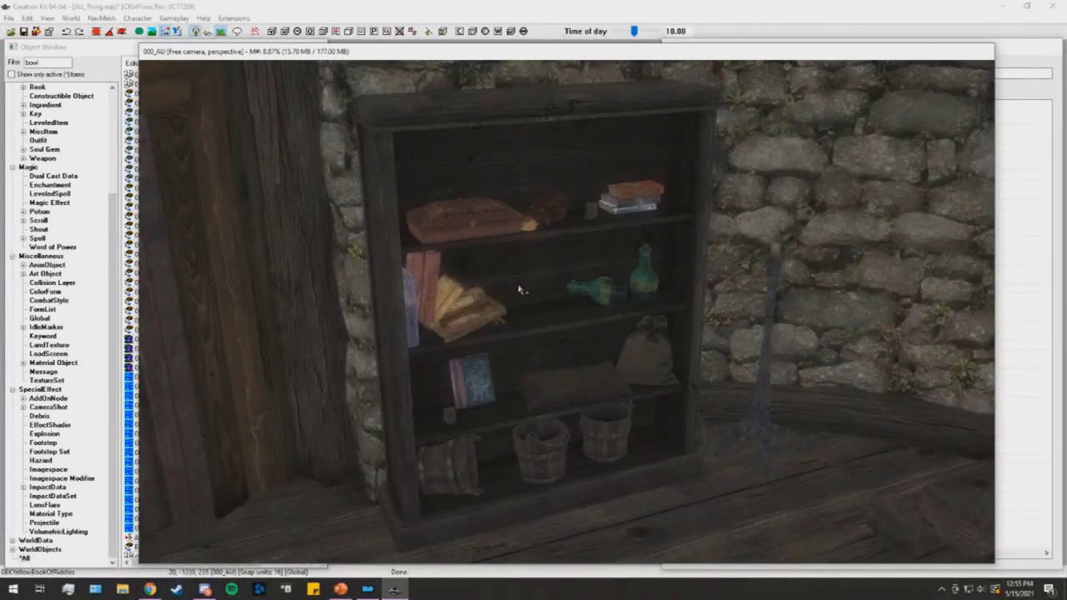
- Select the three wooden buckets on the bookshelf's bottom shelf and rotate them together as a group
{"action": "left_click", "coordinate": [494, 310]}
{"action": "middle_click_drag", "start_coordinate": [494, 310], "coordinate": [550, 400], "text": "shift"}
{"action": "scroll", "coordinate": [495, 298], "scroll_direction": "down", "scroll_amount": 4}
{"action": "left_click", "coordinate": [553, 408]}
{"action": "key", "text": "c"}
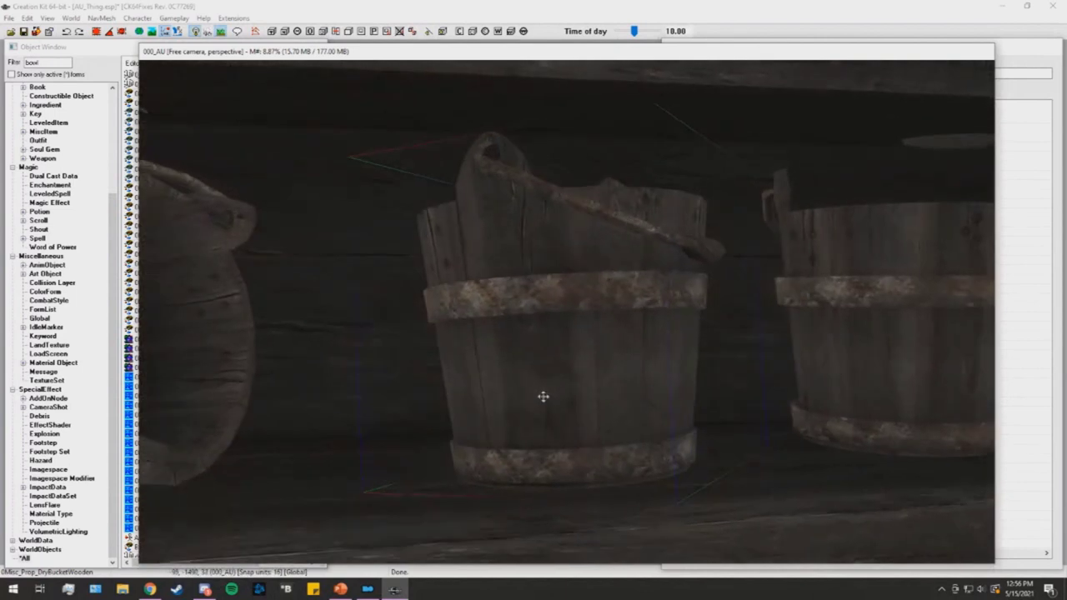
{"action": "scroll", "coordinate": [549, 398], "scroll_direction": "down", "scroll_amount": 3}
{"action": "left_click_drag", "start_coordinate": [683, 323], "coordinate": [691, 295]}
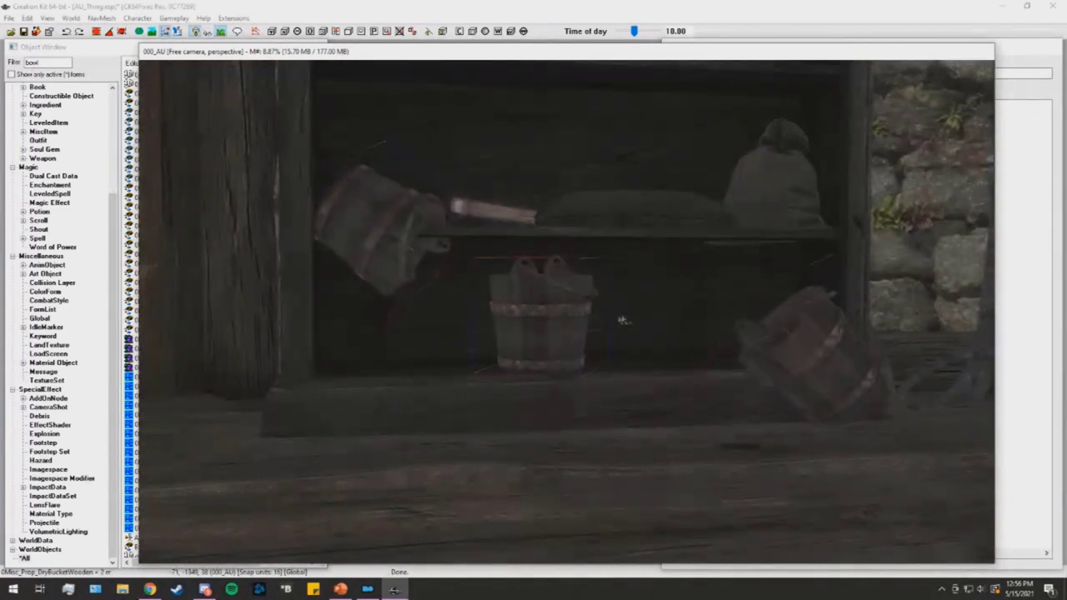
- Examine the overall layout of the house and the adjoining tower from outside
{"action": "middle_click_drag", "start_coordinate": [612, 323], "coordinate": [727, 354], "text": "shift"}
{"action": "scroll", "coordinate": [672, 330], "scroll_direction": "down", "scroll_amount": 8}
{"action": "left_click", "coordinate": [576, 326]}
{"action": "middle_click_drag", "start_coordinate": [576, 326], "coordinate": [608, 342], "text": "shift"}
{"action": "scroll", "coordinate": [607, 342], "scroll_direction": "down", "scroll_amount": 3}
{"action": "scroll", "coordinate": [677, 372], "scroll_direction": "down", "scroll_amount": 2}
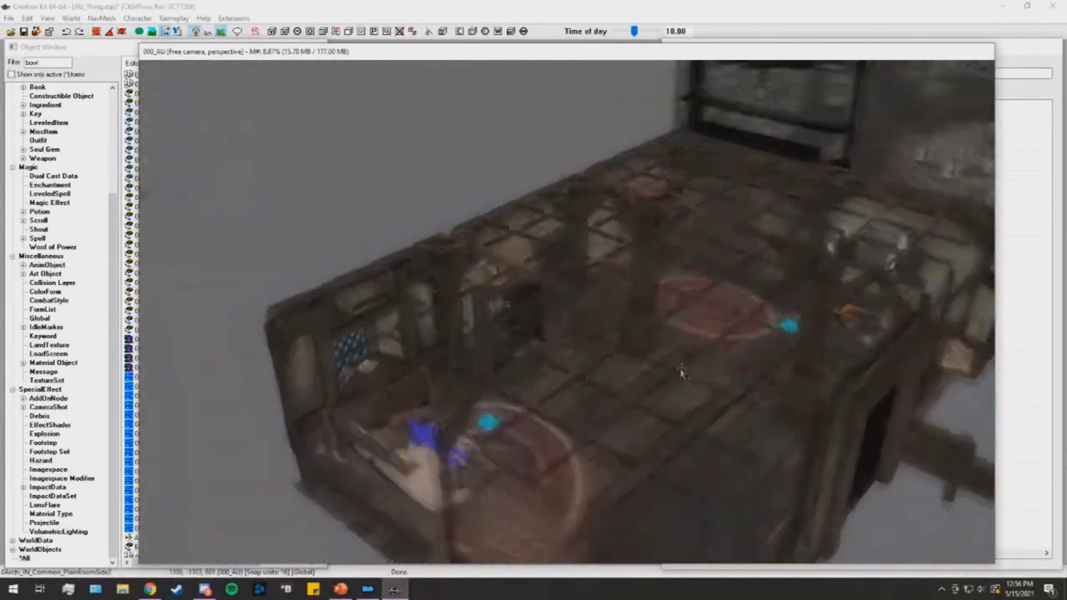
{"action": "middle_click_drag", "start_coordinate": [681, 369], "coordinate": [699, 330], "text": "shift"}
{"action": "scroll", "coordinate": [669, 340], "scroll_direction": "down", "scroll_amount": 3}
{"action": "scroll", "coordinate": [732, 317], "scroll_direction": "up", "scroll_amount": 3}
- Toggle the viewport lighting and examine the orange candle light near the bed and the blue candle lights near the dining area
{"action": "key", "text": "a"}
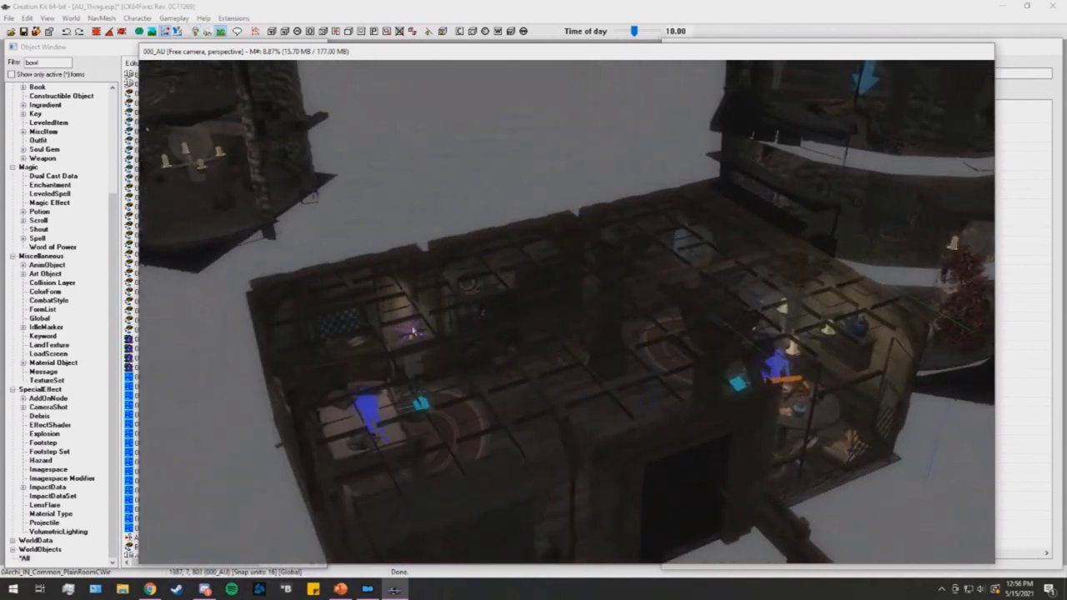
{"action": "key", "text": "c"}
{"action": "middle_click_drag", "start_coordinate": [408, 324], "coordinate": [380, 318], "text": "shift"}
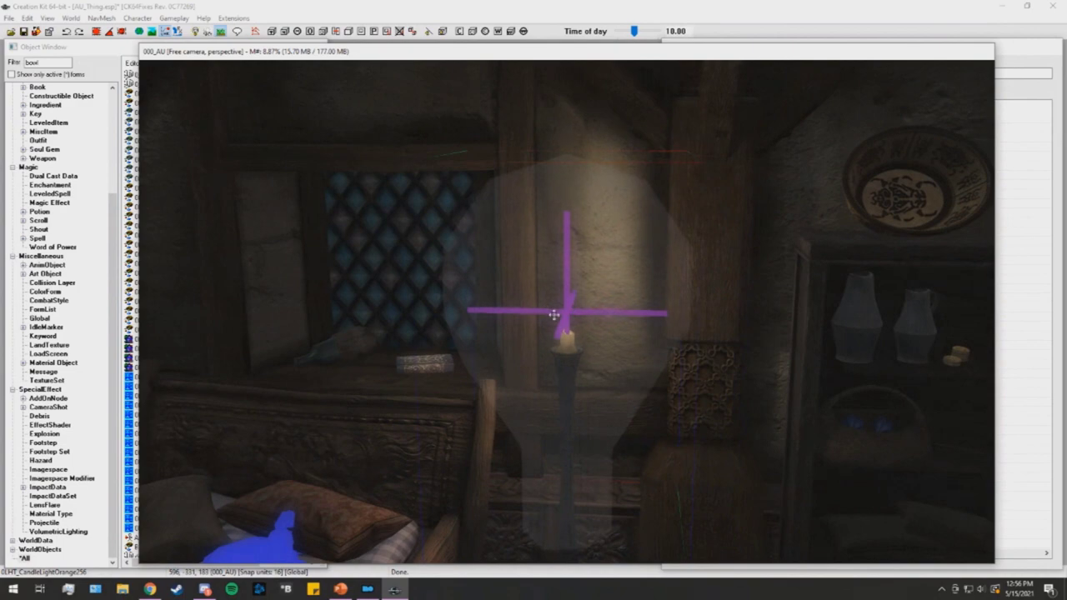
{"action": "scroll", "coordinate": [555, 315], "scroll_direction": "down", "scroll_amount": 5}
{"action": "middle_click_drag", "start_coordinate": [611, 328], "coordinate": [579, 340]}
{"action": "middle_click_drag", "start_coordinate": [736, 355], "coordinate": [496, 485]}
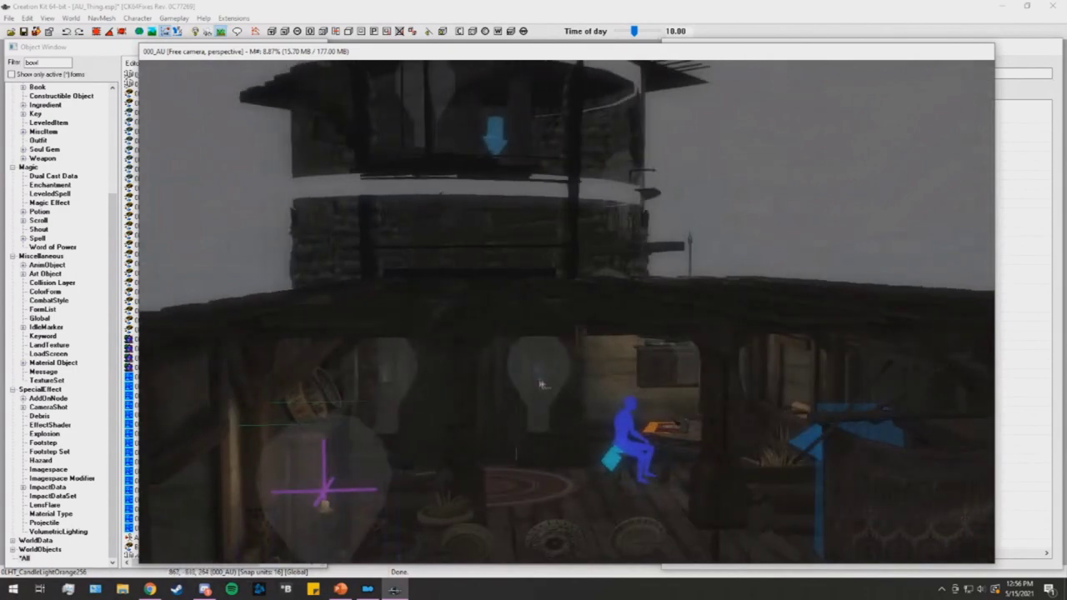
{"action": "scroll", "coordinate": [551, 379], "scroll_direction": "up", "scroll_amount": 5}
{"action": "middle_click_drag", "start_coordinate": [551, 379], "coordinate": [542, 403]}
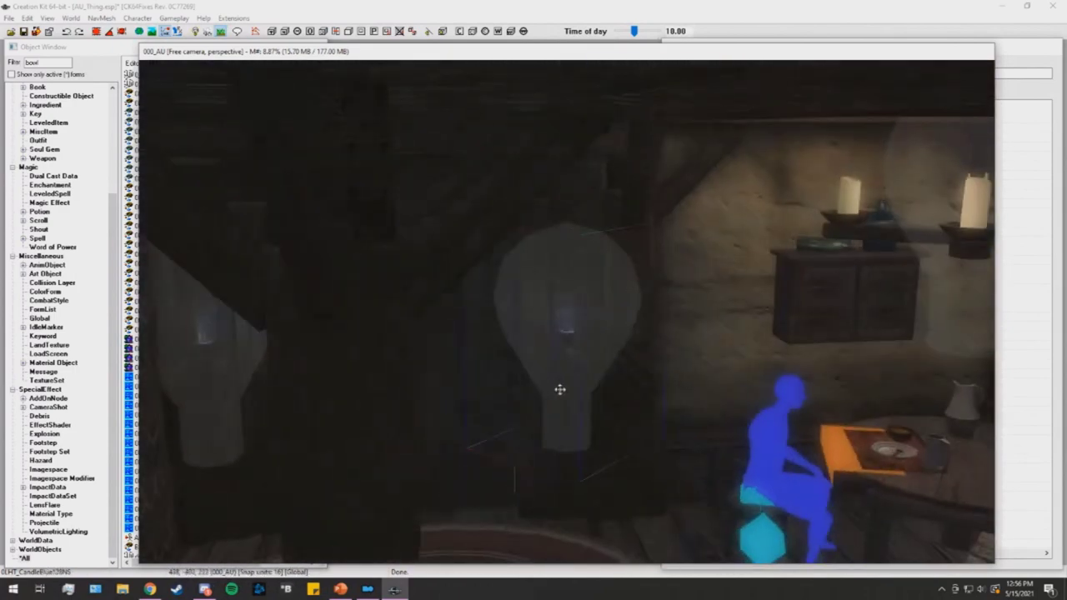
{"action": "scroll", "coordinate": [671, 360], "scroll_direction": "up", "scroll_amount": 3}
{"action": "left_click", "coordinate": [715, 324]}
{"action": "middle_click_drag", "start_coordinate": [715, 324], "coordinate": [612, 356]}
{"action": "scroll", "coordinate": [679, 350], "scroll_direction": "down", "scroll_amount": 5}
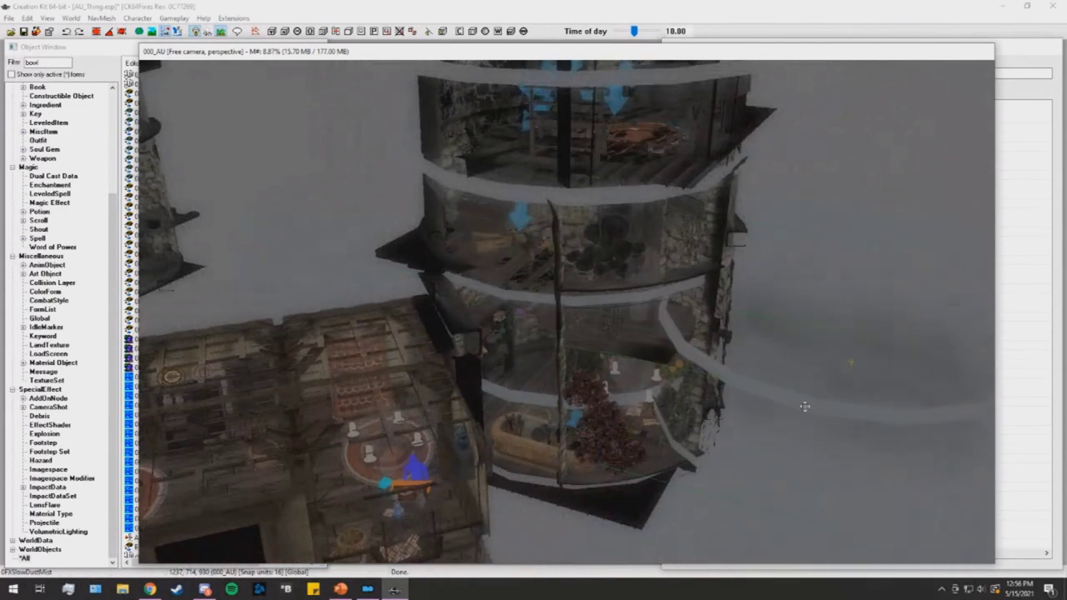
- Find the worn chest beside the tower's round rug and review its item list, including the leveled gold entry, without changing anything
{"action": "middle_click_drag", "start_coordinate": [537, 302], "coordinate": [587, 343]}
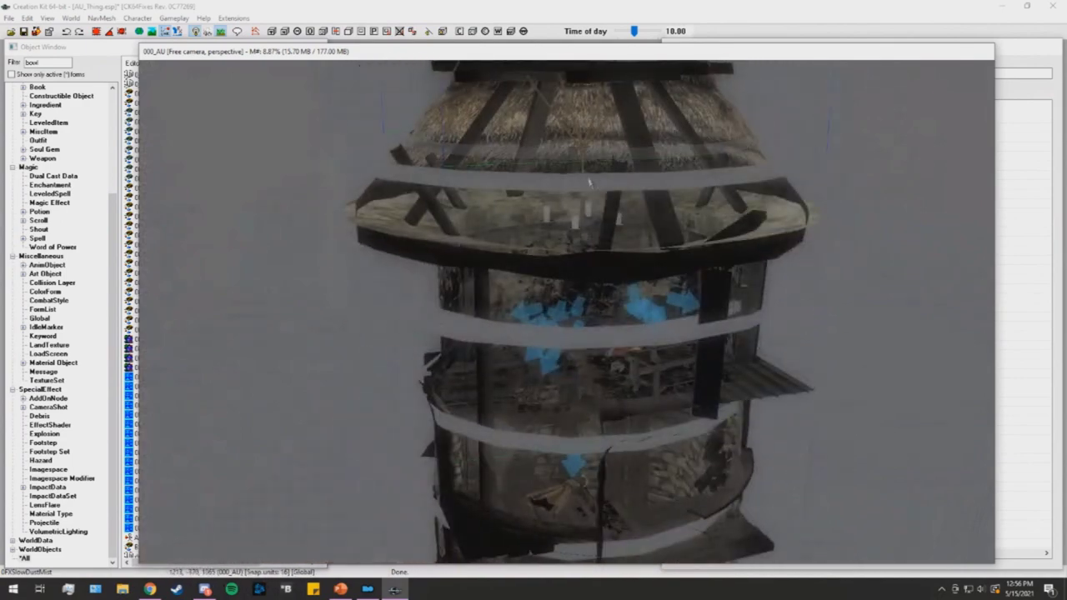
{"action": "middle_click_drag", "start_coordinate": [646, 310], "coordinate": [701, 312]}
{"action": "scroll", "coordinate": [715, 320], "scroll_direction": "up", "scroll_amount": 8}
{"action": "scroll", "coordinate": [748, 317], "scroll_direction": "down", "scroll_amount": 6}
{"action": "left_click", "coordinate": [695, 329]}
{"action": "scroll", "coordinate": [698, 327], "scroll_direction": "up", "scroll_amount": 7}
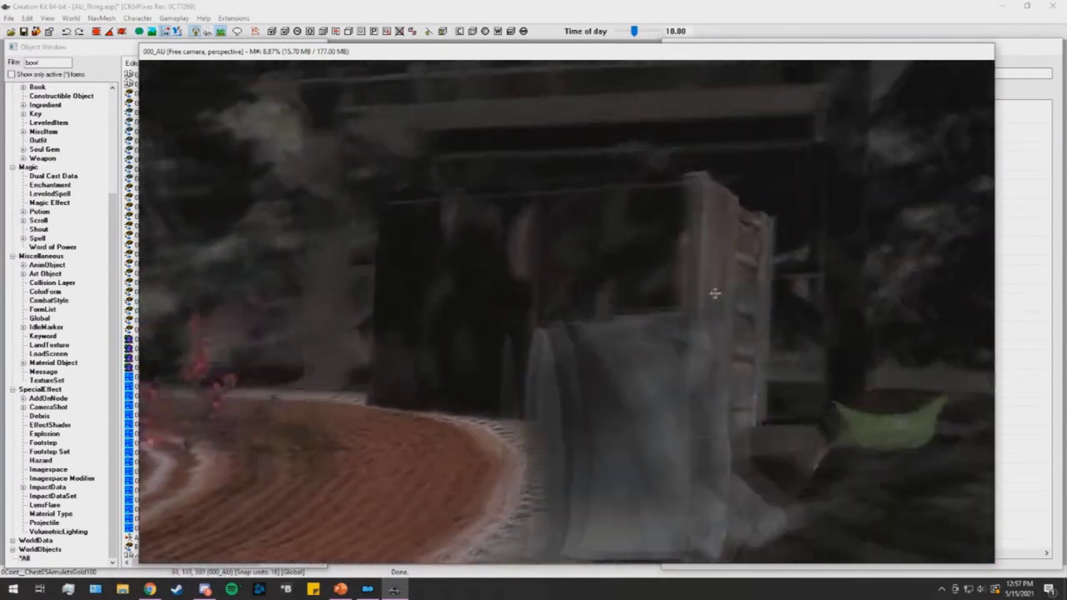
{"action": "scroll", "coordinate": [701, 312], "scroll_direction": "down", "scroll_amount": 5}
{"action": "scroll", "coordinate": [719, 326], "scroll_direction": "up", "scroll_amount": 3}
{"action": "double_click", "coordinate": [618, 304]}
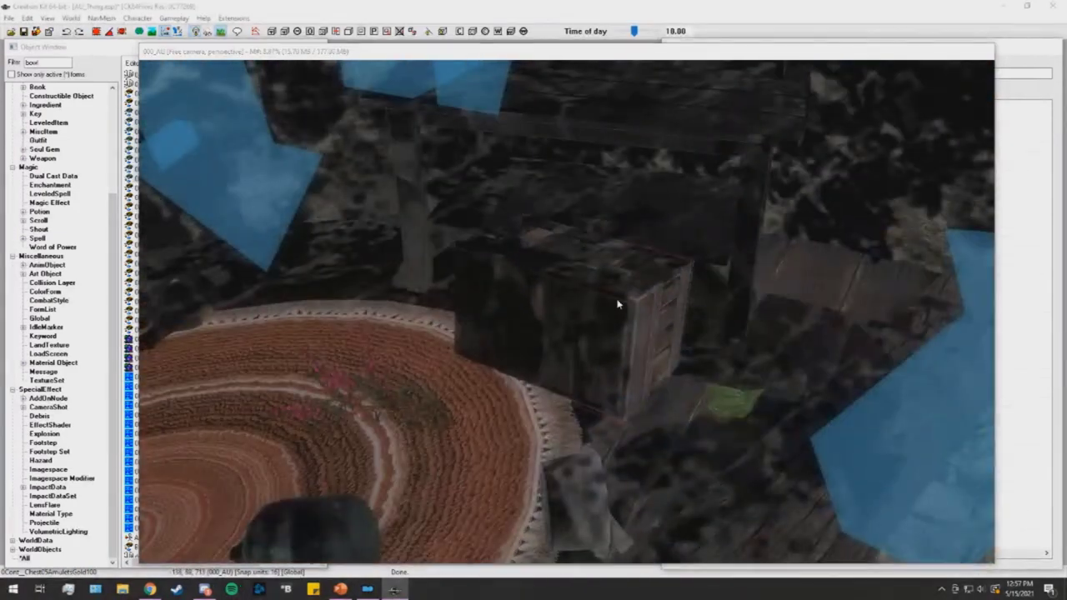
{"action": "left_click", "coordinate": [615, 186]}
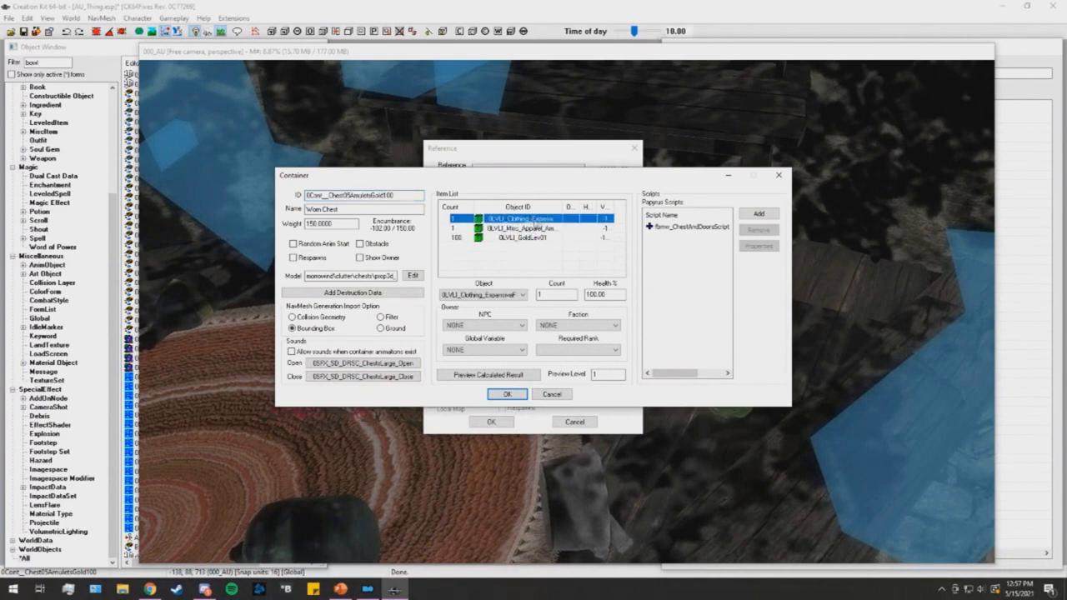
{"action": "left_click", "coordinate": [546, 238]}
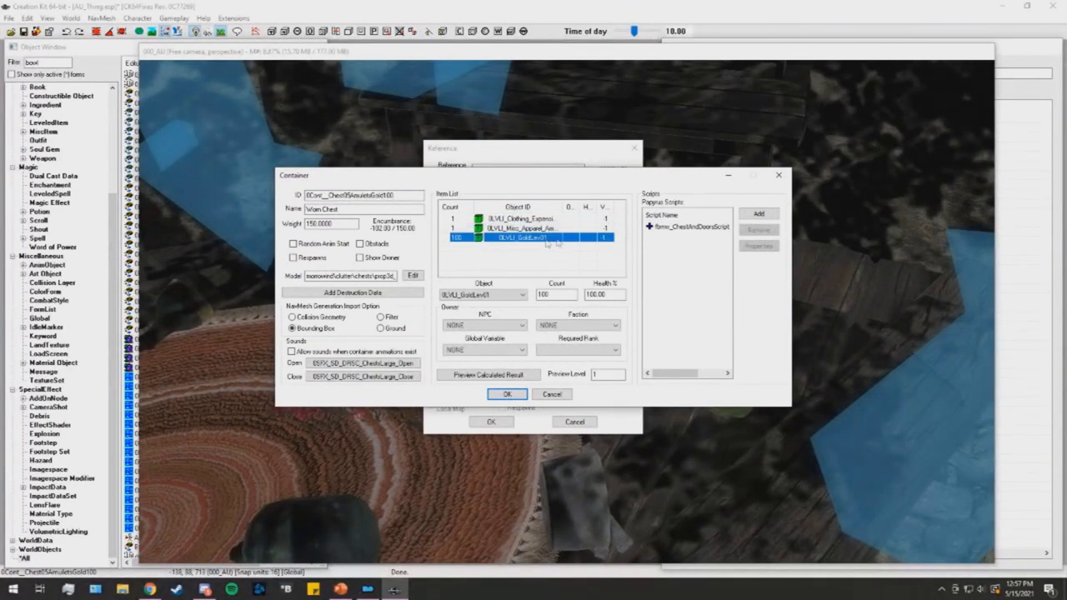
{"action": "left_click", "coordinate": [788, 178]}
{"action": "left_click", "coordinate": [635, 149]}
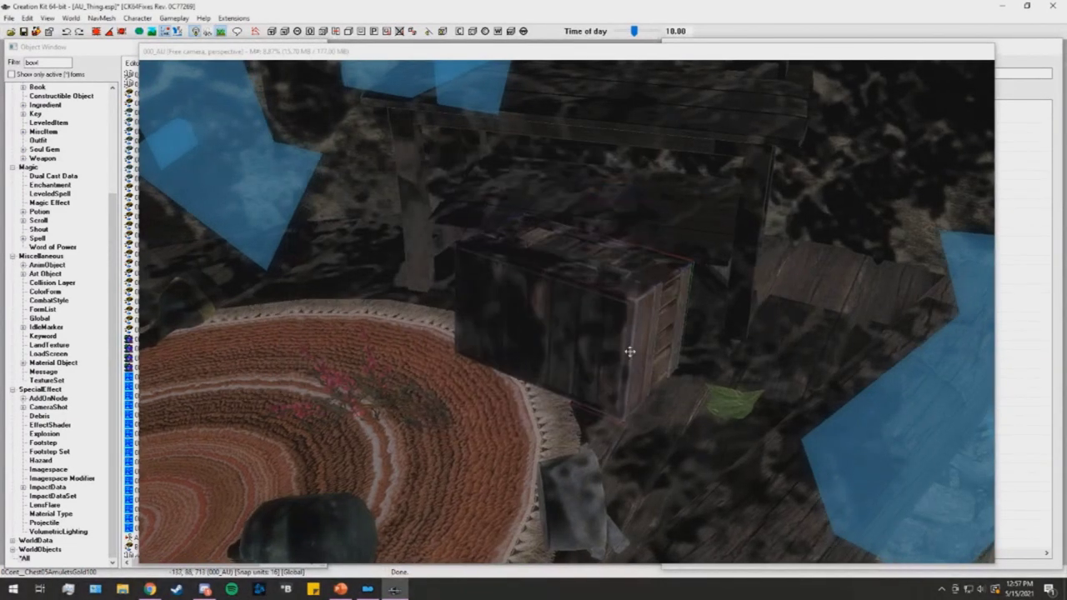
- Hide the slow dust mist effect in the overview of the house and tower
{"action": "scroll", "coordinate": [629, 351], "scroll_direction": "down", "scroll_amount": 5}
{"action": "middle_click_drag", "start_coordinate": [573, 367], "coordinate": [575, 327], "text": "shift"}
{"action": "left_click", "coordinate": [736, 299]}
{"action": "double_click", "coordinate": [737, 300]}
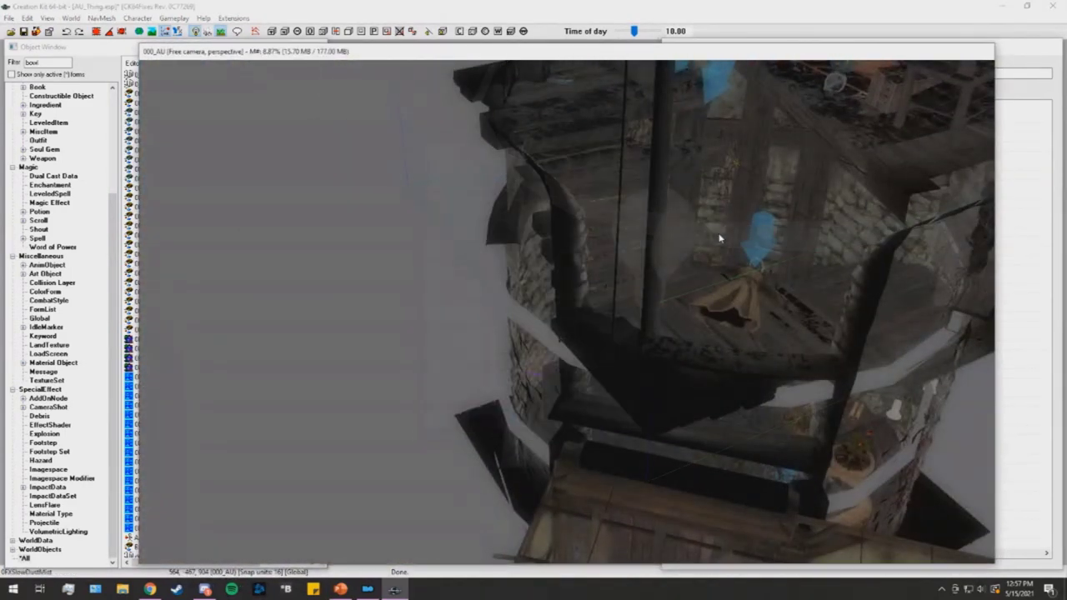
{"action": "middle_click_drag", "start_coordinate": [799, 395], "coordinate": [727, 368], "text": "shift"}
{"action": "left_click_drag", "start_coordinate": [635, 455], "coordinate": [625, 440]}
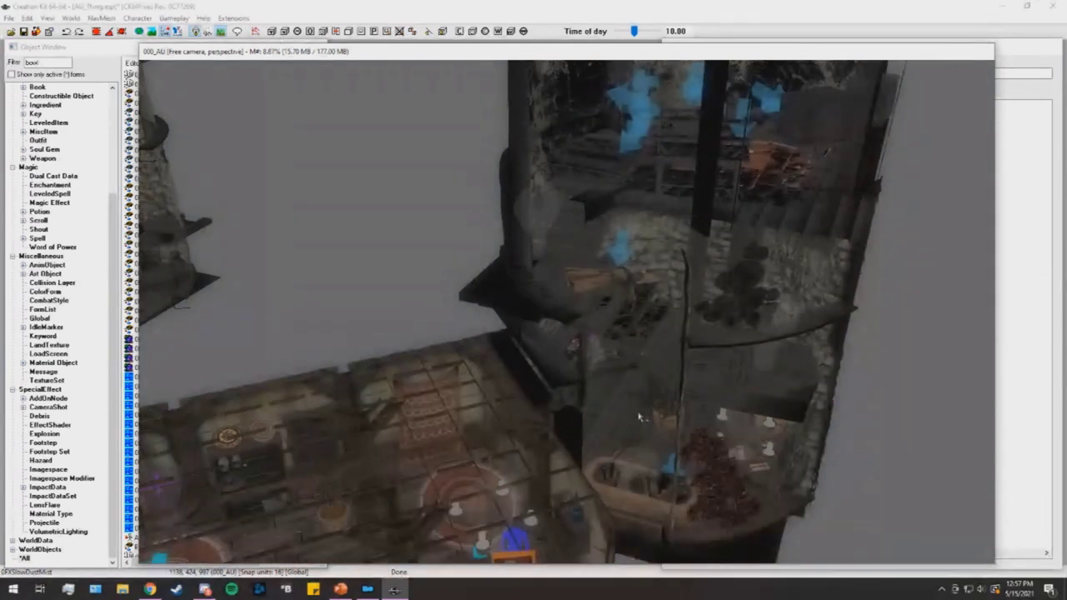
{"action": "key", "text": "1"}
{"action": "key", "text": "1"}
{"action": "key", "text": "1"}
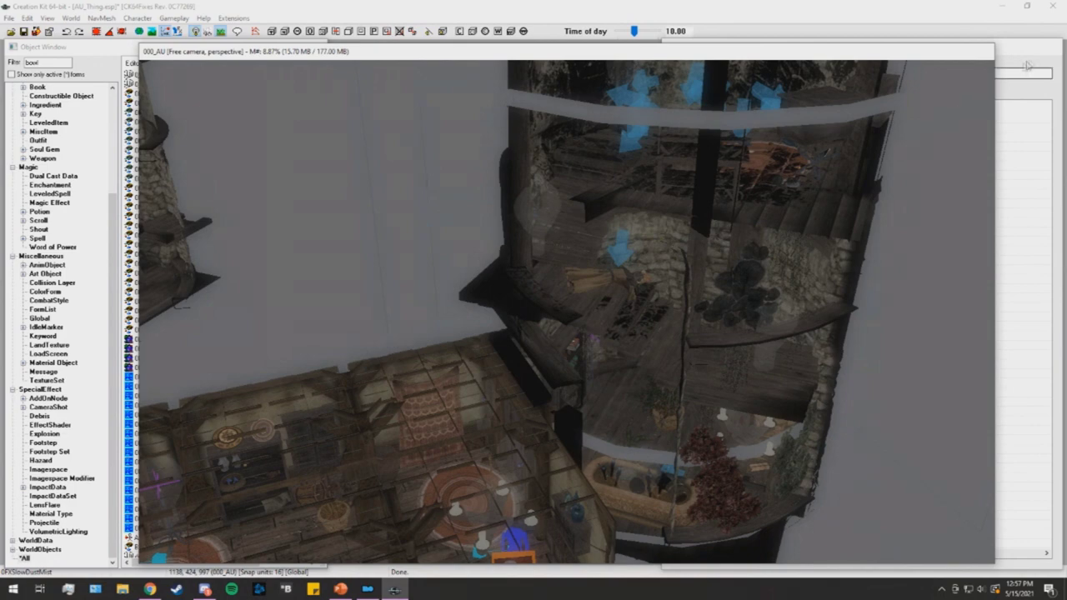
- Clear the flame filter from the cell's object list and hide the tower's architecture pieces
{"action": "left_click", "coordinate": [1028, 65]}
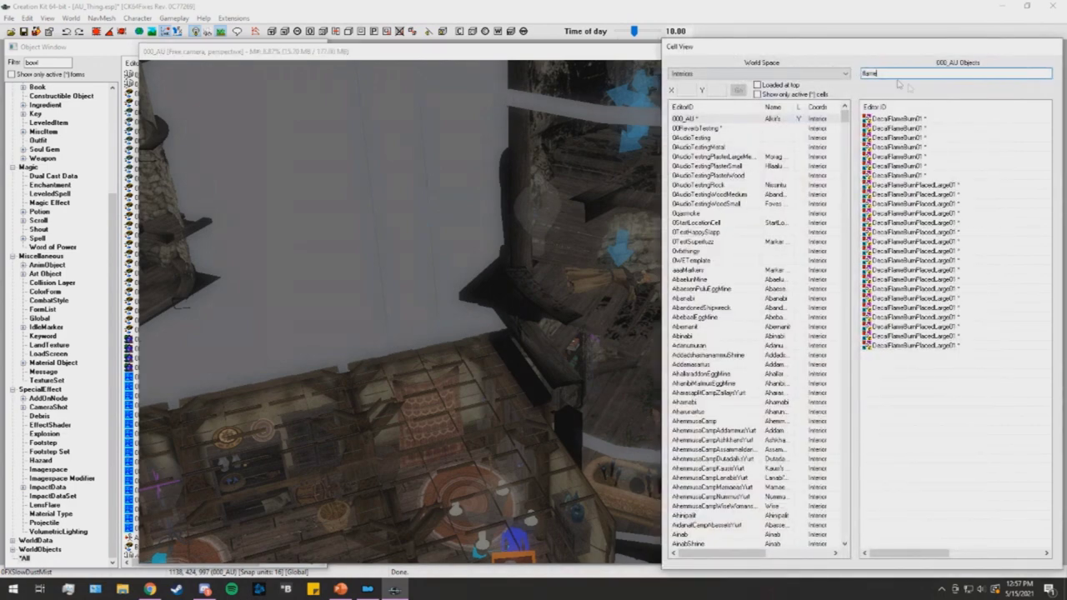
{"action": "key", "text": "BackSpace"}
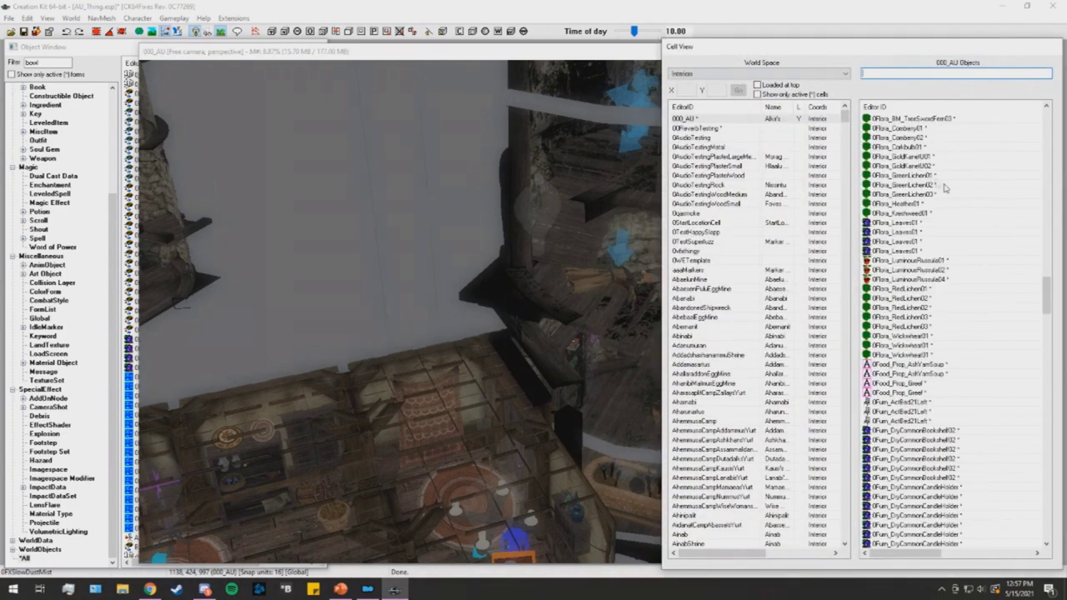
{"action": "left_click_drag", "start_coordinate": [1051, 298], "coordinate": [1040, 514]}
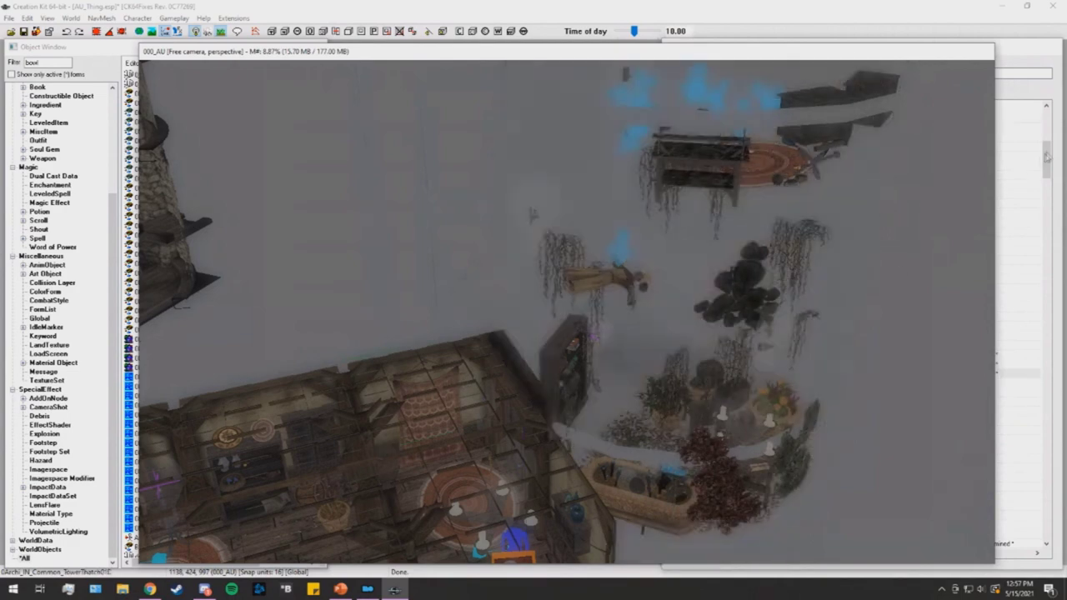
{"action": "mouse_move", "coordinate": [1048, 157]}
{"action": "left_mouse_down"}
{"action": "mouse_move", "coordinate": [1051, 138]}
{"action": "mouse_move", "coordinate": [1048, 165]}
{"action": "left_mouse_up"}
{"action": "left_click", "coordinate": [990, 253]}
{"action": "left_click", "coordinate": [986, 234]}
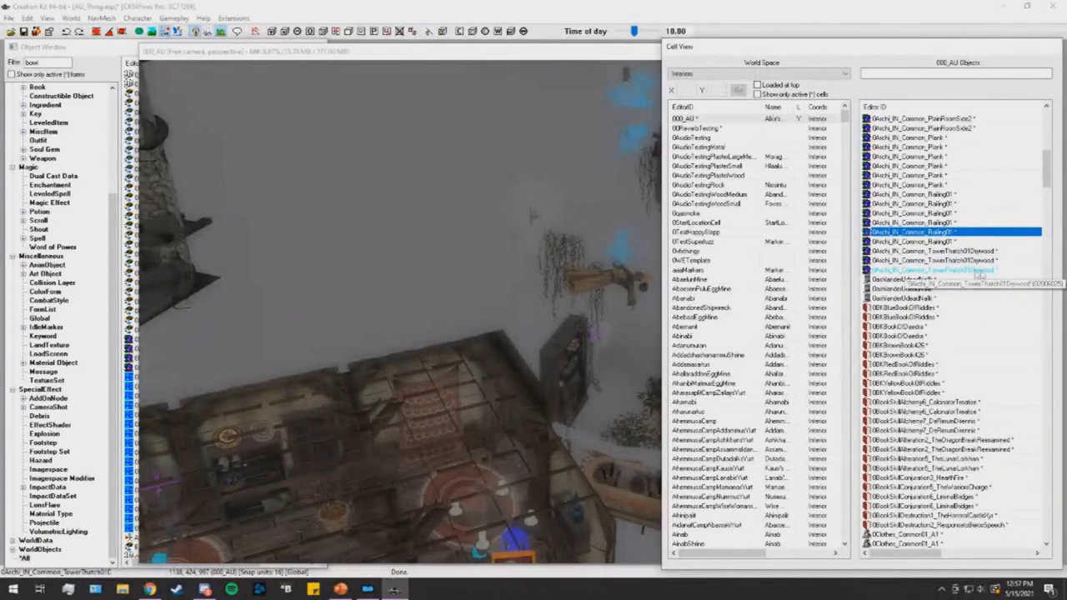
- Go to the tower's drywood thatch roof and delete three pieces blocking the view into the tower
{"action": "double_click", "coordinate": [977, 270]}
{"action": "left_click", "coordinate": [609, 290]}
{"action": "middle_click_drag", "start_coordinate": [605, 289], "coordinate": [685, 298], "text": "shift"}
{"action": "left_click", "coordinate": [731, 181]}
{"action": "key", "text": "Delete"}
{"action": "left_click", "coordinate": [722, 321]}
{"action": "key", "text": "Delete"}
{"action": "left_click", "coordinate": [667, 372]}
{"action": "key", "text": "Delete"}
- Review the dead ashlander actor's inventory, including the chest key and gold, and close its settings without changes
{"action": "double_click", "coordinate": [657, 441]}
{"action": "left_click", "coordinate": [612, 186]}
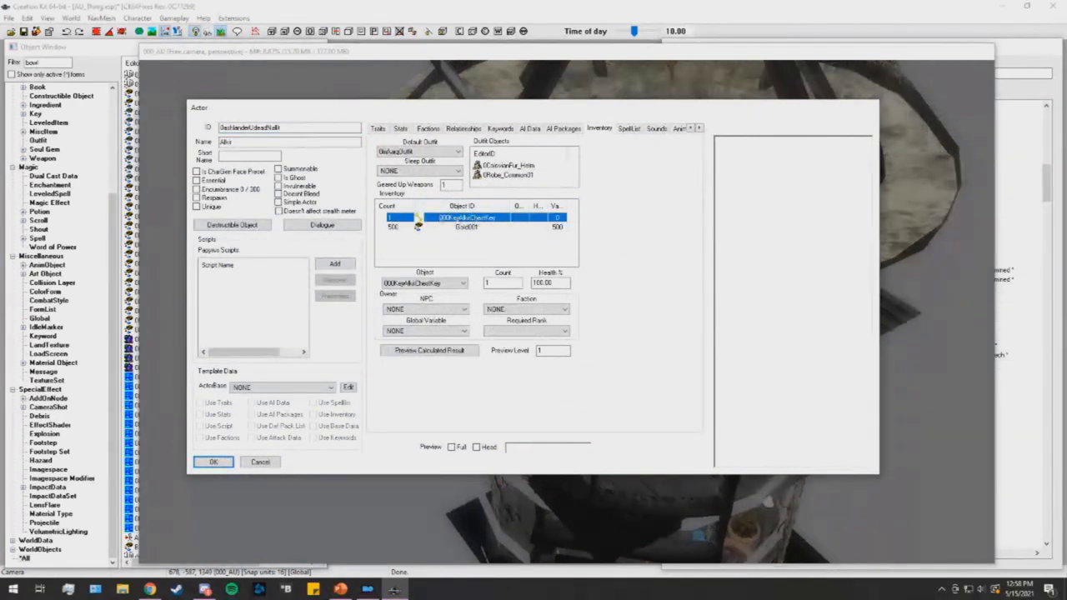
{"action": "left_click", "coordinate": [265, 462]}
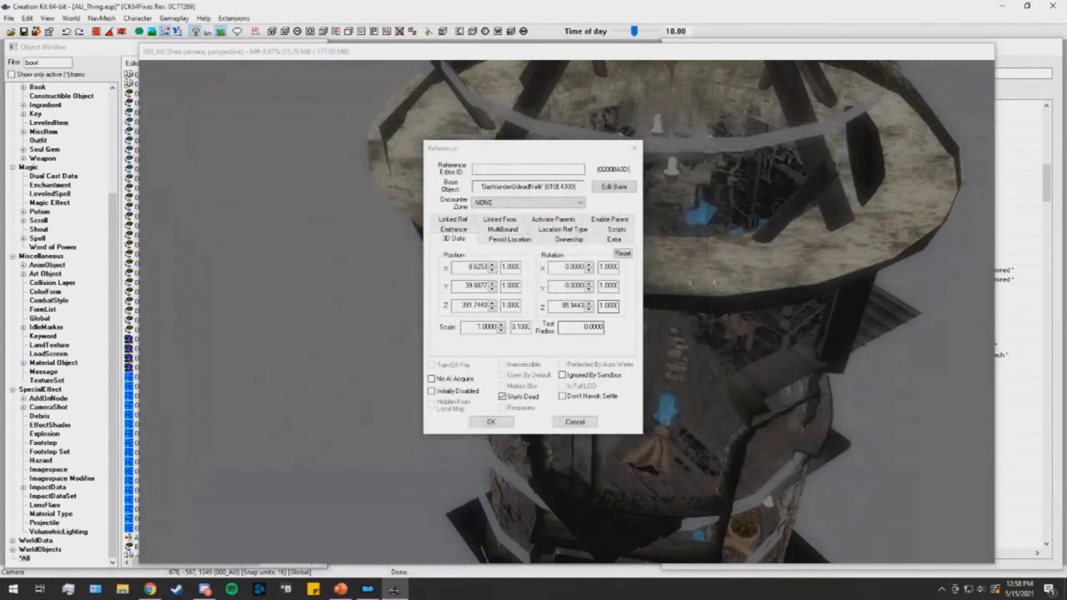
{"action": "left_click", "coordinate": [638, 419]}
{"action": "key", "text": "f"}
{"action": "middle_click_drag", "start_coordinate": [659, 446], "coordinate": [635, 448], "text": "shift"}
{"action": "scroll", "coordinate": [581, 388], "scroll_direction": "down", "scroll_amount": 10}
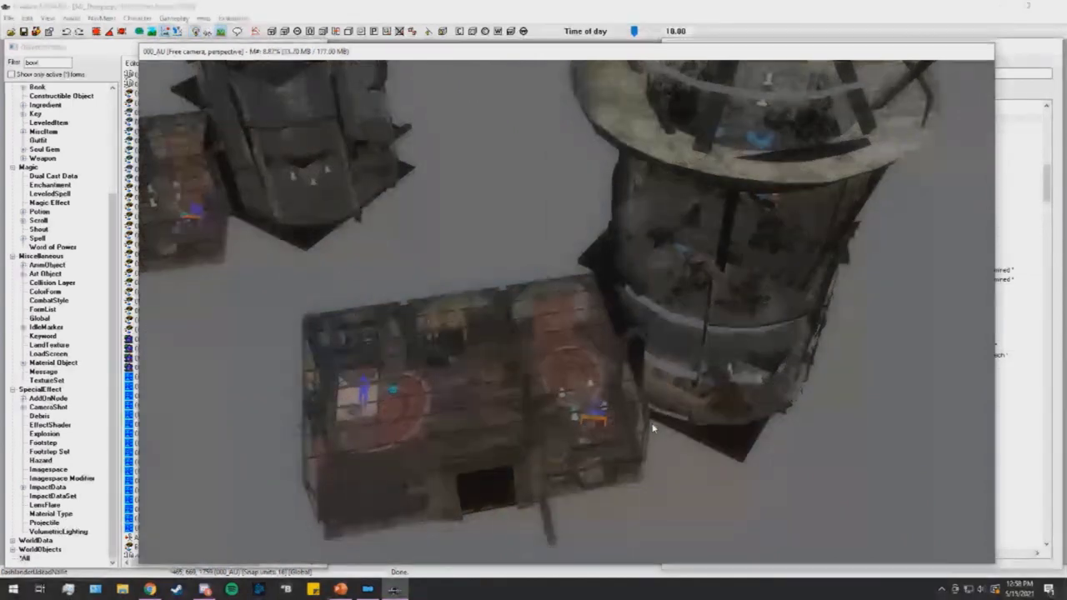
- Close the Creation Kit and switch to Mod Organizer
{"action": "left_click", "coordinate": [1053, 7]}
{"action": "left_click", "coordinate": [541, 328]}
{"action": "left_click", "coordinate": [370, 588]}
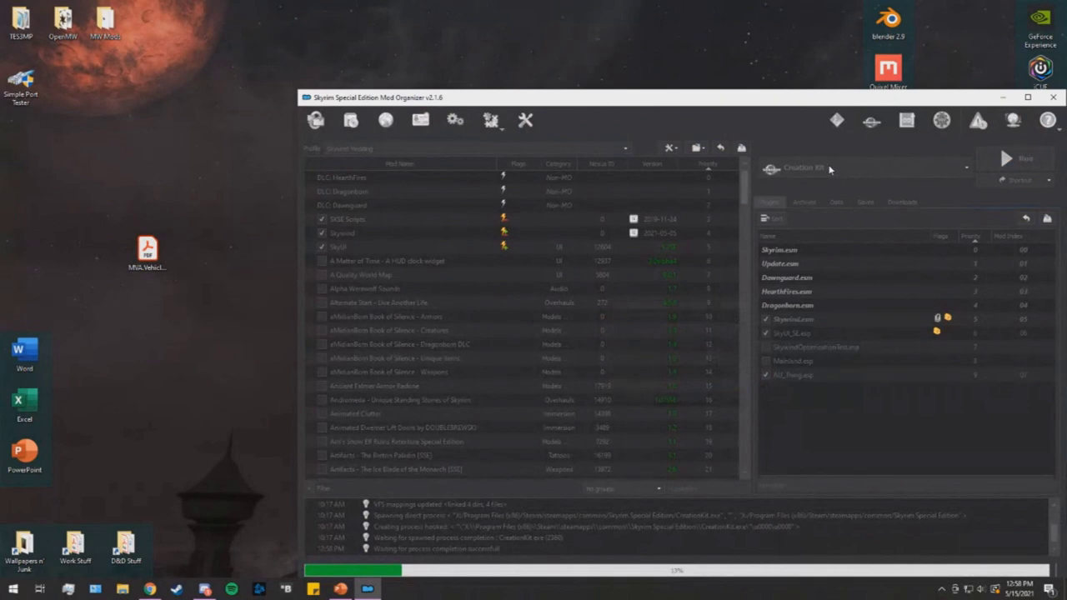
- Choose SKSE as the executable in Mod Organizer and launch the game with the AU_Thing.esp plugin enabled
{"action": "left_click", "coordinate": [871, 171]}
{"action": "left_click", "coordinate": [827, 209]}
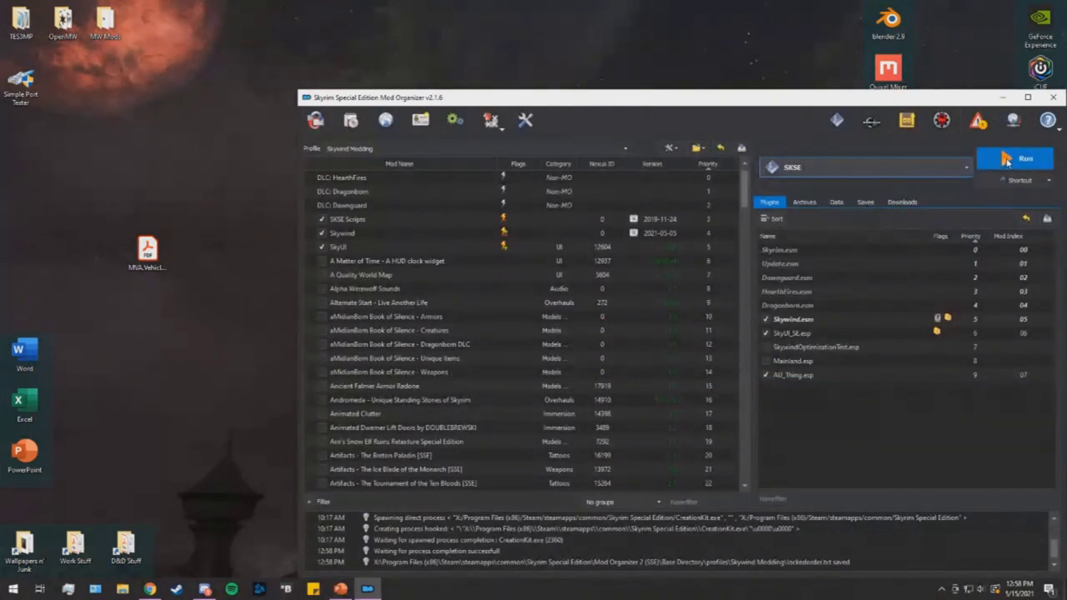
{"action": "left_click", "coordinate": [792, 375]}
{"action": "left_click", "coordinate": [1016, 158]}
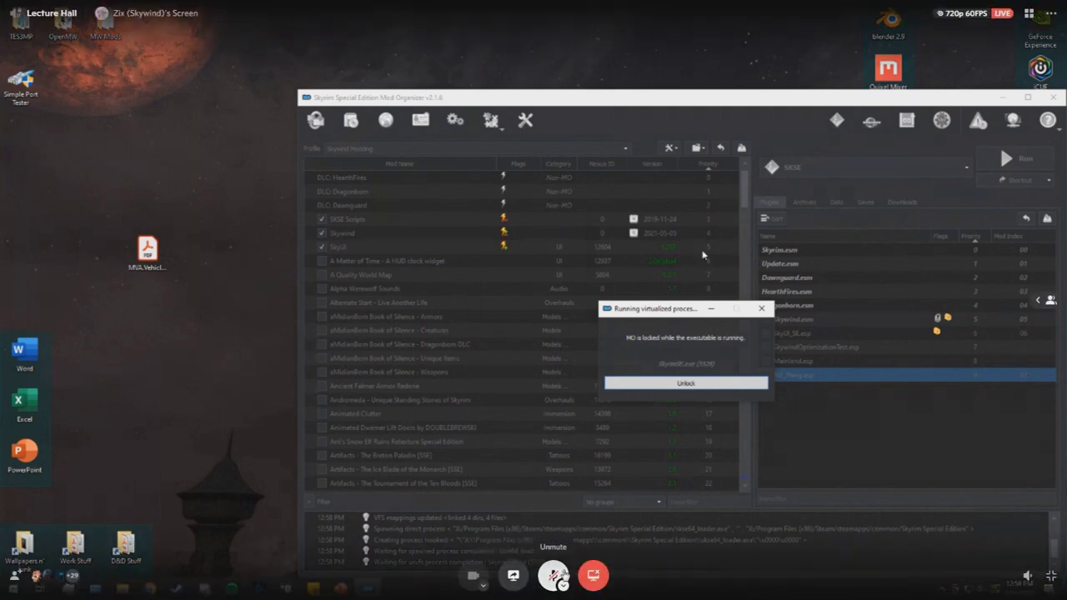
{"action": "left_click", "coordinate": [553, 576]}
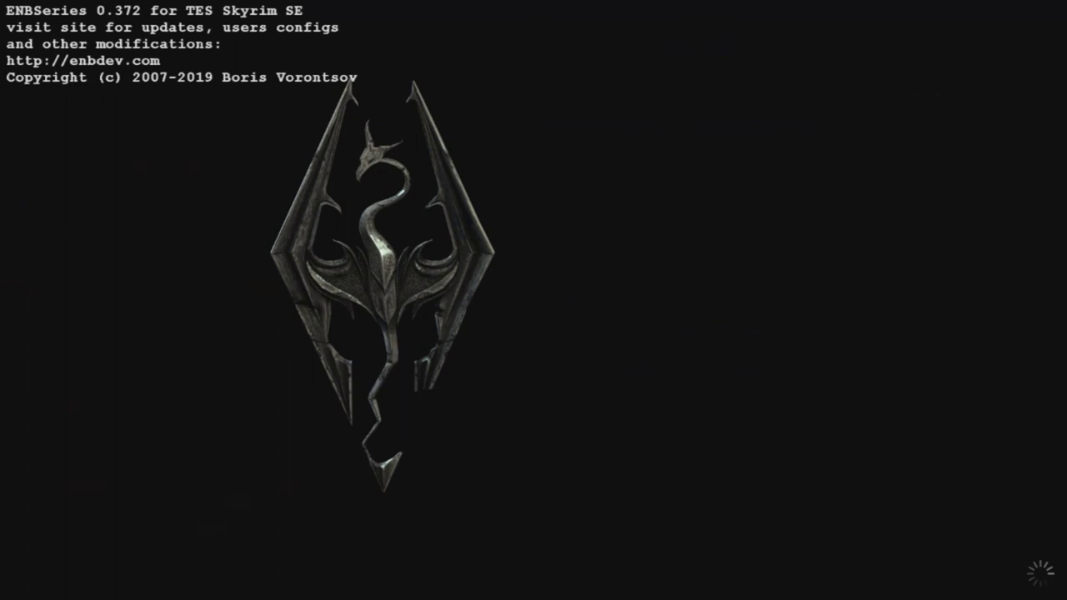
- Teleport from the game's main menu into the tower interior with the console command coc 000_au
{"action": "key", "text": "grave"}
{"action": "type", "text": "coc 000_au"}
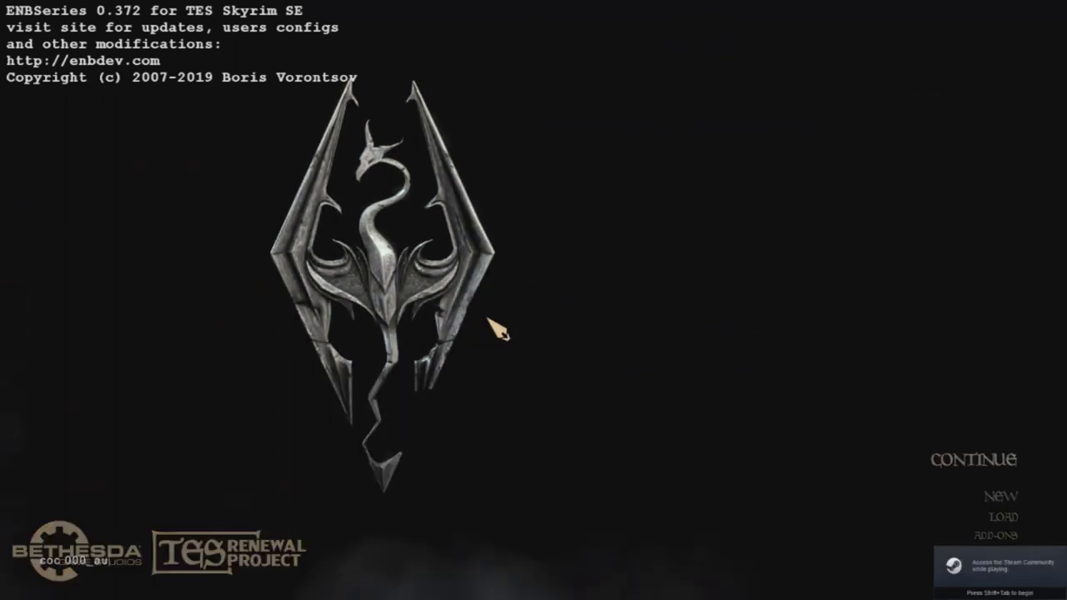
{"action": "key", "text": "Return"}
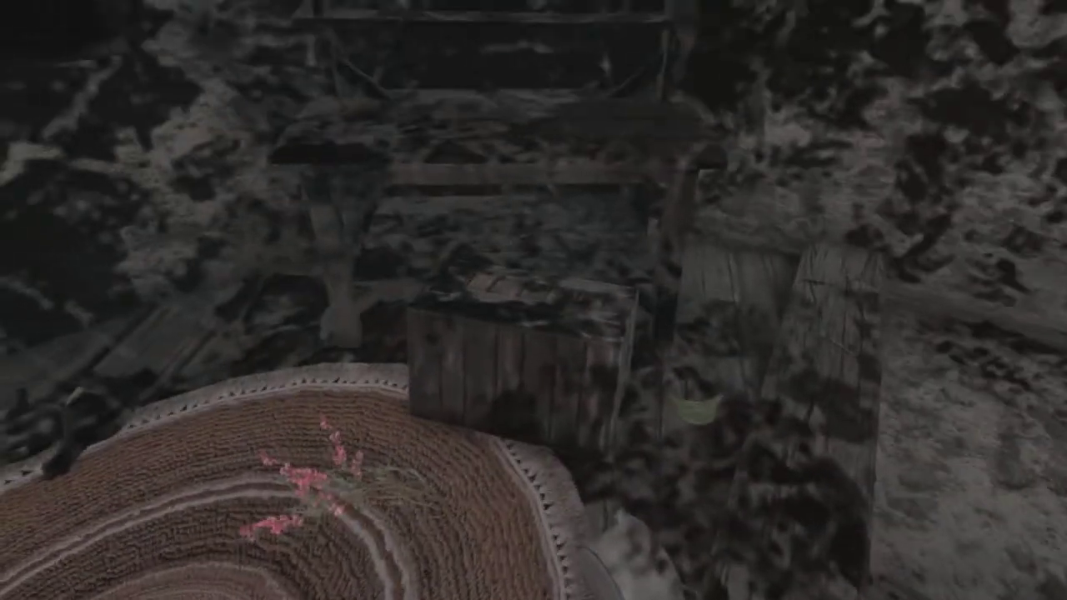
- Open the worn chest beside the round rug in the game and take all its contents
{"action": "key", "text": "e"}
{"action": "key", "text": "r"}
{"action": "key", "text": "Tab"}
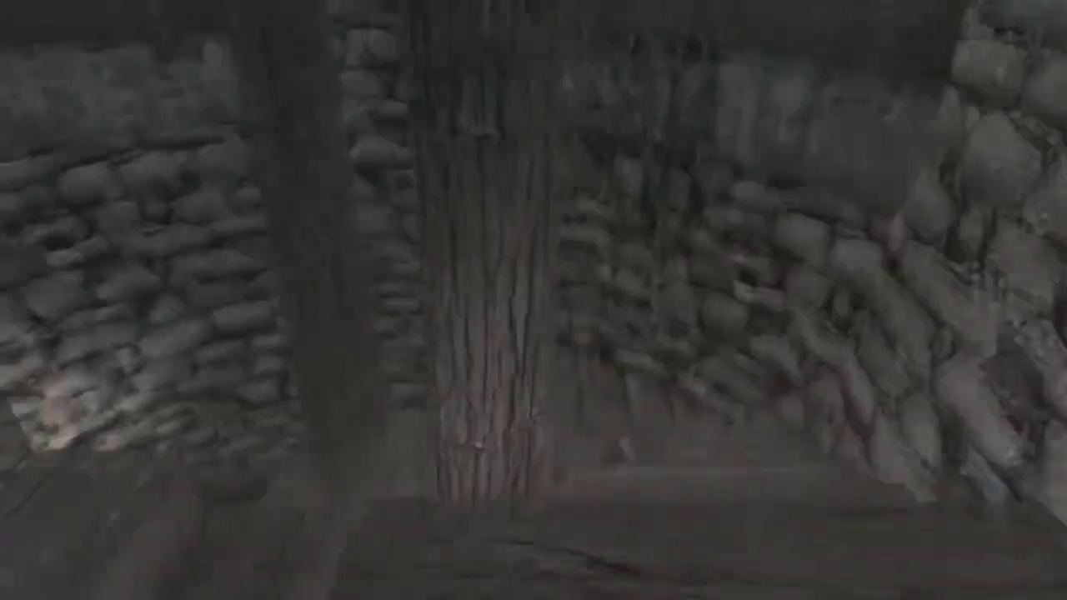
- Open the game's journal and quit to the desktop with the console command qqq
{"action": "key", "text": "j"}
{"action": "key", "text": "Tab"}
{"action": "left_click", "coordinate": [762, 64]}
{"action": "left_click", "coordinate": [272, 294]}
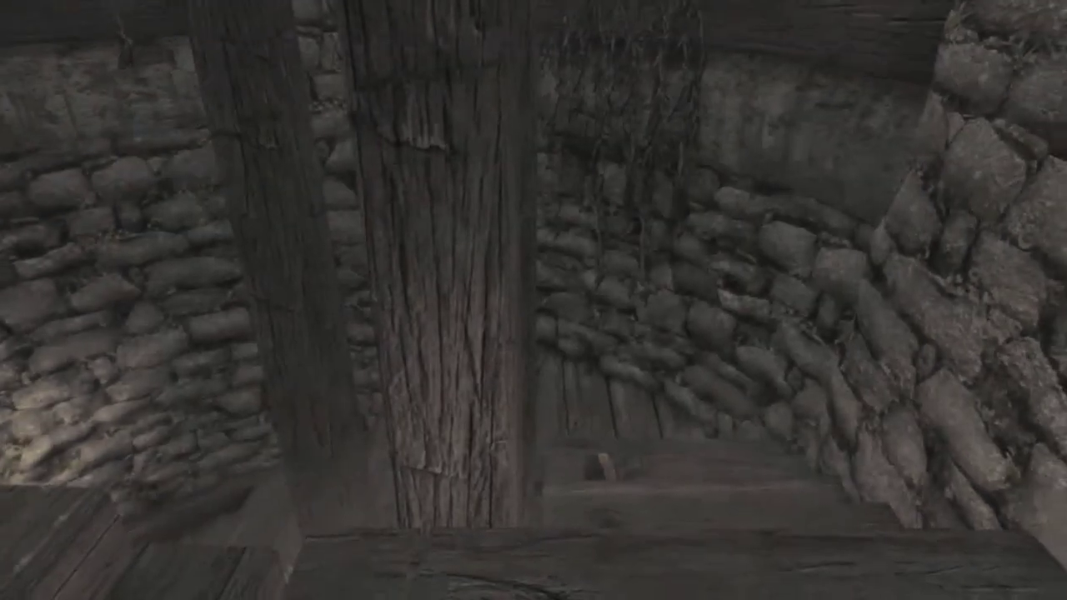
{"action": "key", "text": "j"}
{"action": "key", "text": "grave"}
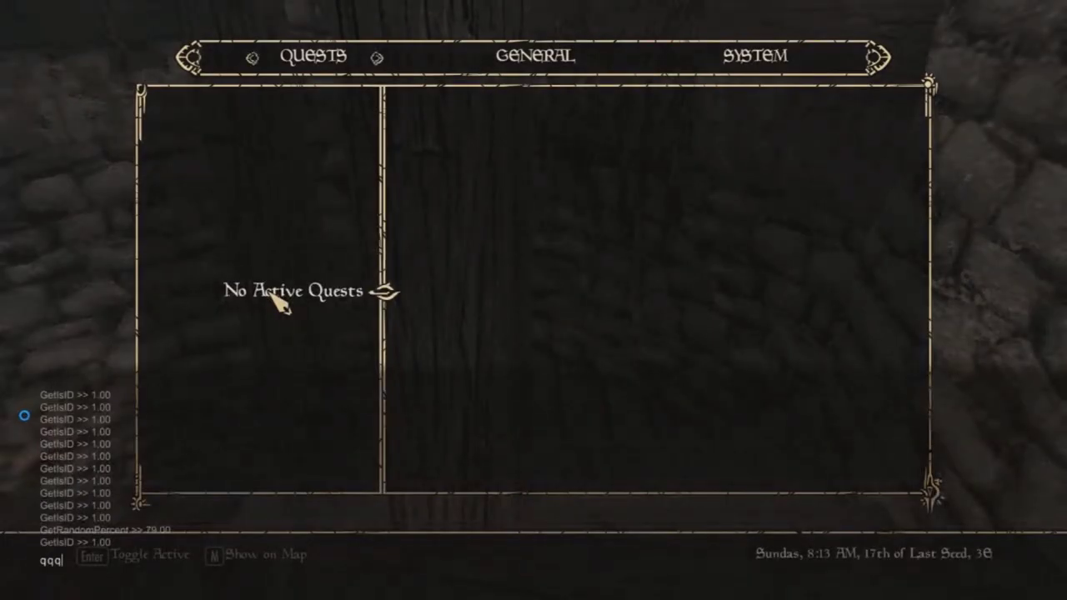
{"action": "type", "text": "qqq"}
{"action": "key", "text": "Return"}
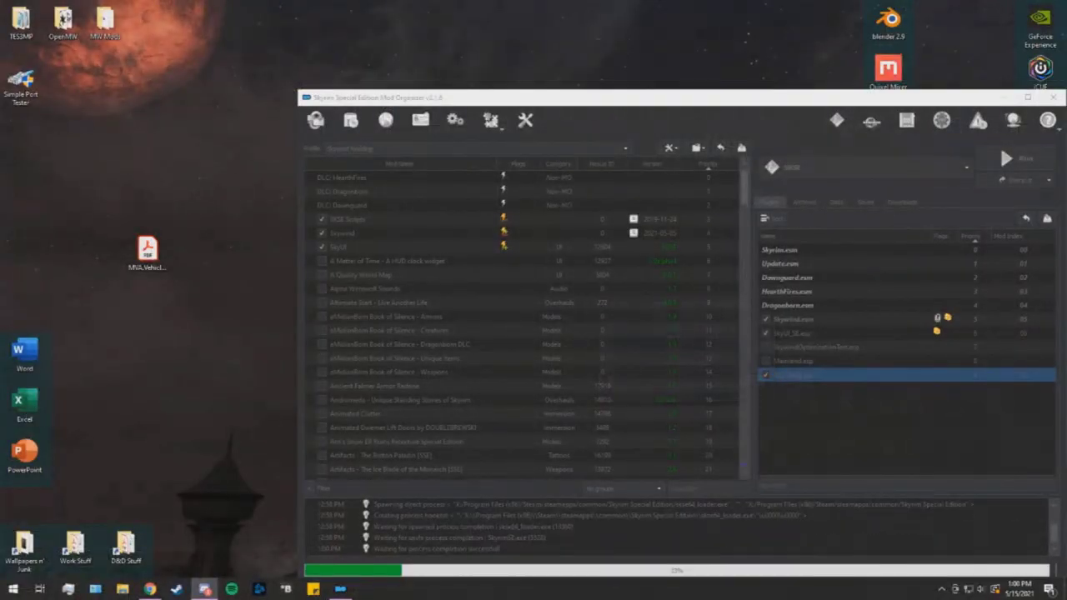